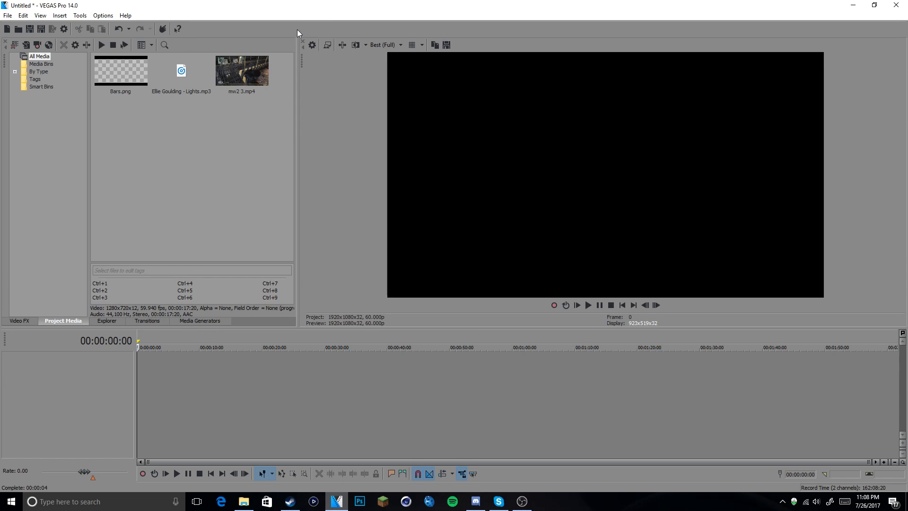
Set the project's resample mode to Disable resample and accept the project properties.
{"action": "left_click", "coordinate": [312, 45]}
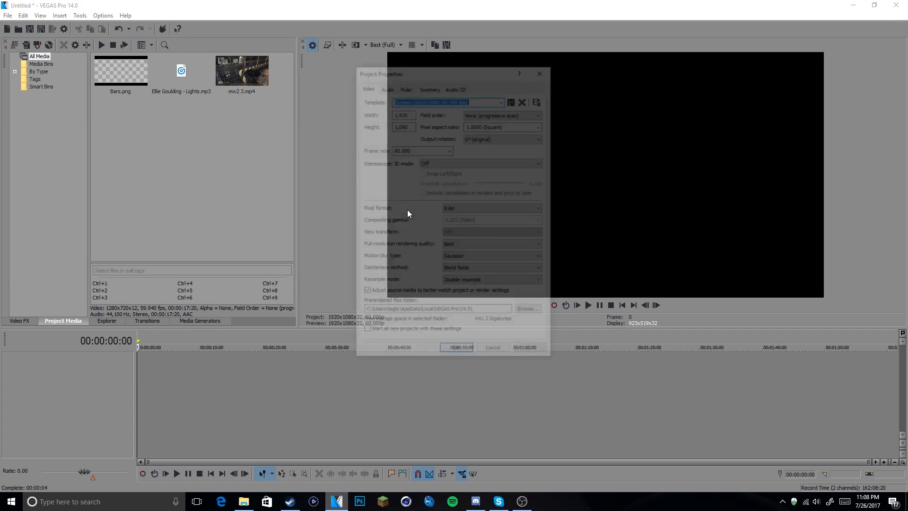
{"action": "left_click", "coordinate": [463, 283]}
{"action": "left_click", "coordinate": [461, 285]}
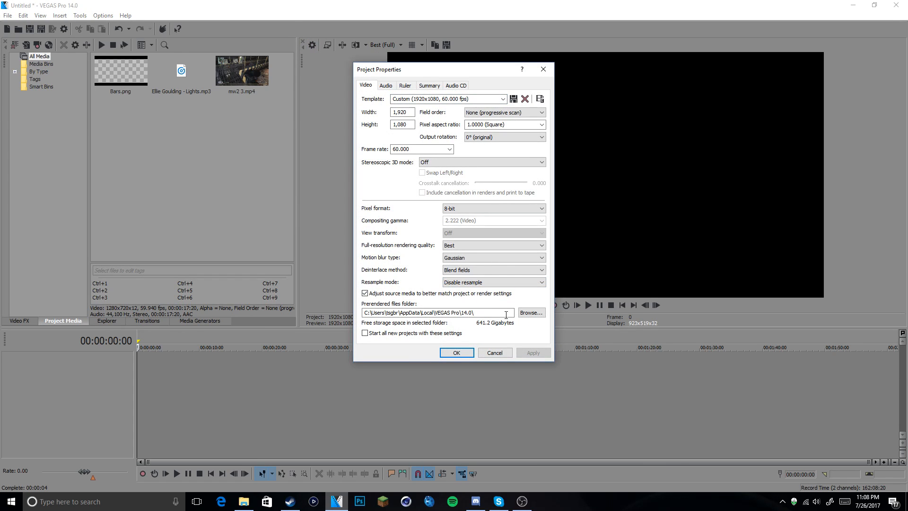
{"action": "left_click", "coordinate": [456, 353]}
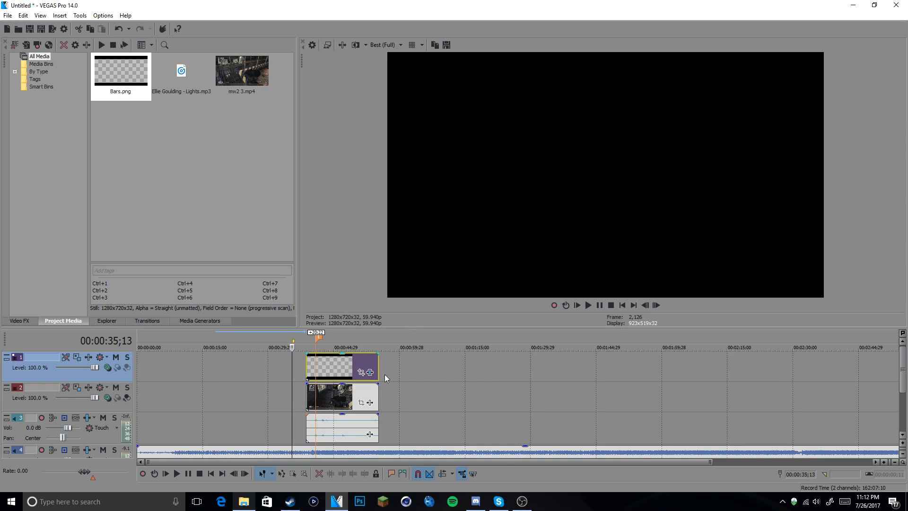
Move the gameplay clip and the bars overlay about 1;06 earlier on the timeline, keeping their start points aligned.
{"action": "scroll", "coordinate": [381, 388], "scroll_direction": "up", "scroll_amount": 3}
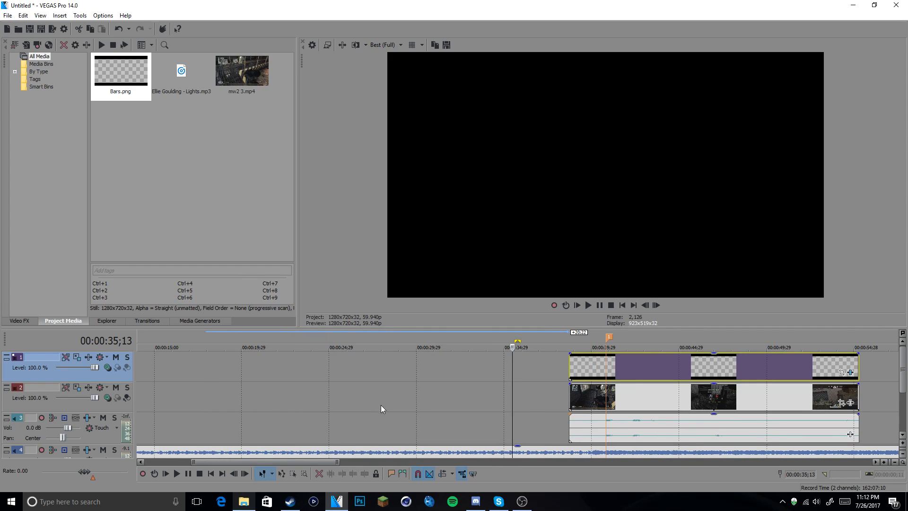
{"action": "left_click", "coordinate": [617, 407]}
{"action": "scroll", "coordinate": [596, 417], "scroll_direction": "up", "scroll_amount": 3}
{"action": "left_click_drag", "start_coordinate": [551, 394], "coordinate": [486, 401]}
{"action": "left_click_drag", "start_coordinate": [561, 362], "coordinate": [496, 369]}
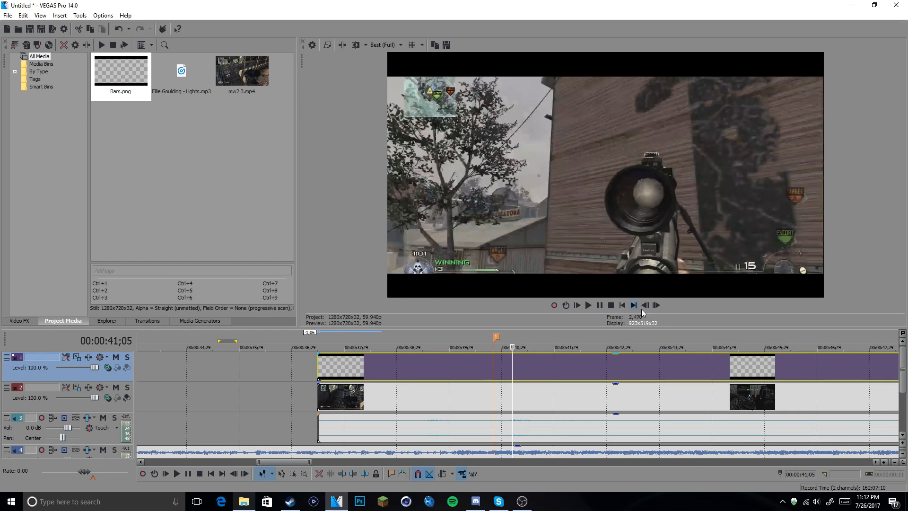
Step forward to the gunshot frame at 00:00:41;06 and split the gameplay clip there.
{"action": "left_click", "coordinate": [657, 306]}
{"action": "left_click", "coordinate": [656, 305]}
{"action": "left_click", "coordinate": [657, 305]}
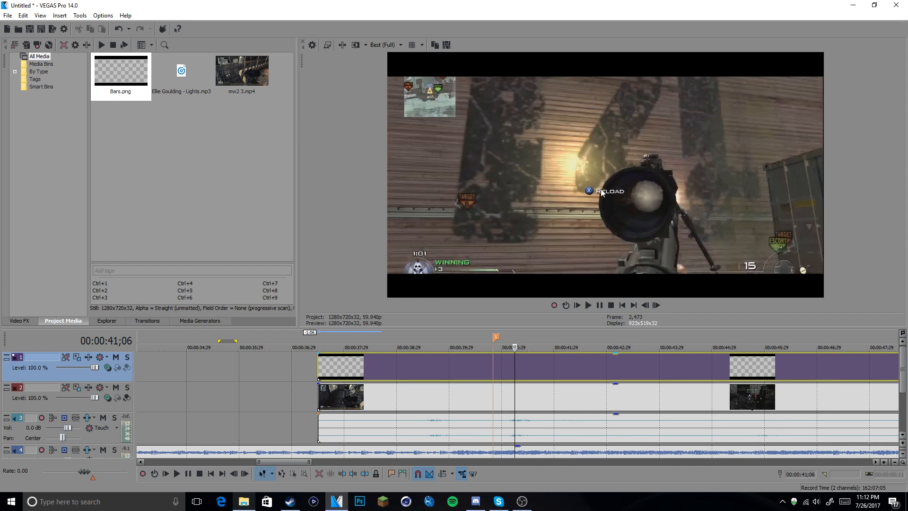
{"action": "left_click", "coordinate": [523, 429]}
{"action": "right_click", "coordinate": [523, 429]}
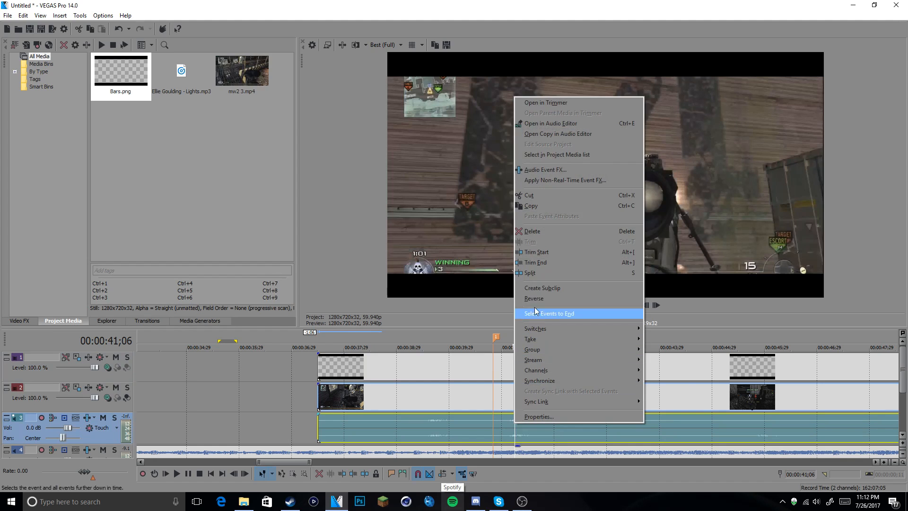
{"action": "left_click", "coordinate": [530, 273]}
Move both gameplay pieces and the bars overlay about 12 frames earlier so the split lands on marker 1.
{"action": "left_click_drag", "start_coordinate": [456, 396], "coordinate": [435, 397]}
{"action": "left_click_drag", "start_coordinate": [549, 397], "coordinate": [526, 397]}
{"action": "left_click_drag", "start_coordinate": [454, 365], "coordinate": [434, 368]}
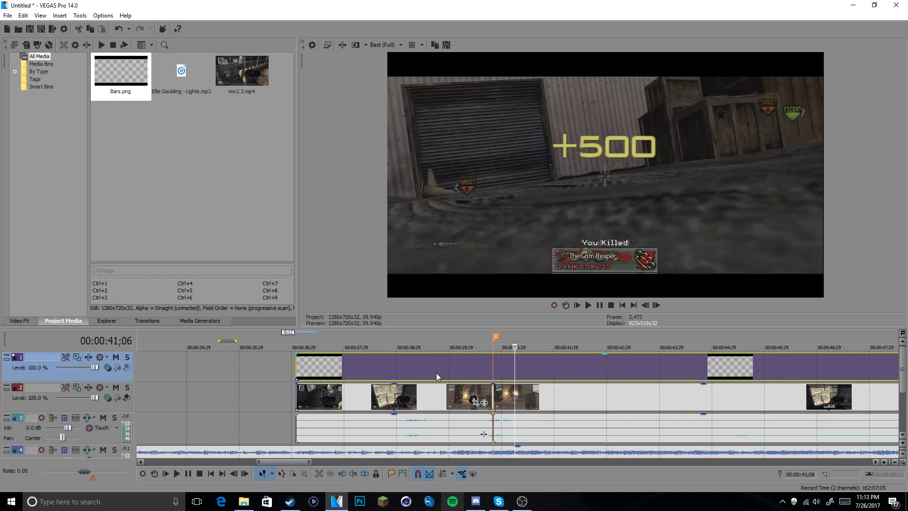
Play and step through the music after marker 1 to locate the next beat.
{"action": "left_click_drag", "start_coordinate": [294, 463], "coordinate": [307, 463]}
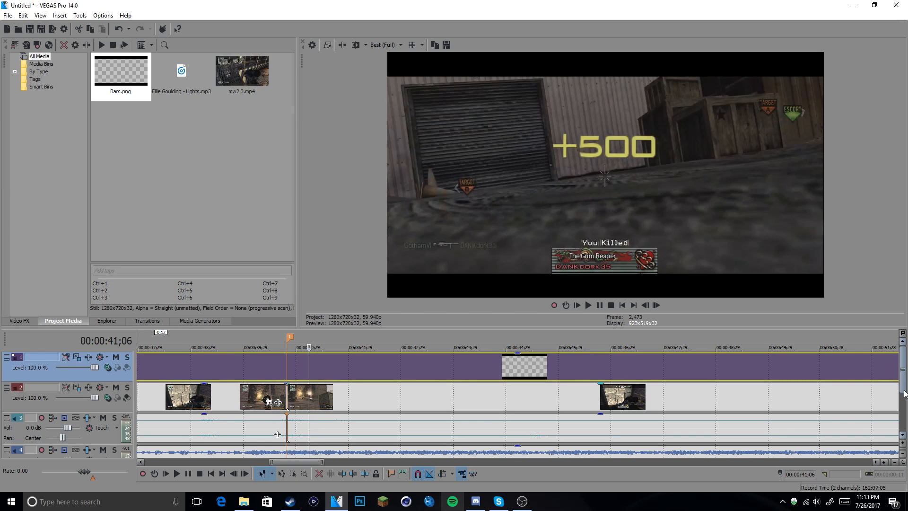
{"action": "scroll", "coordinate": [902, 404], "scroll_direction": "down", "scroll_amount": 1}
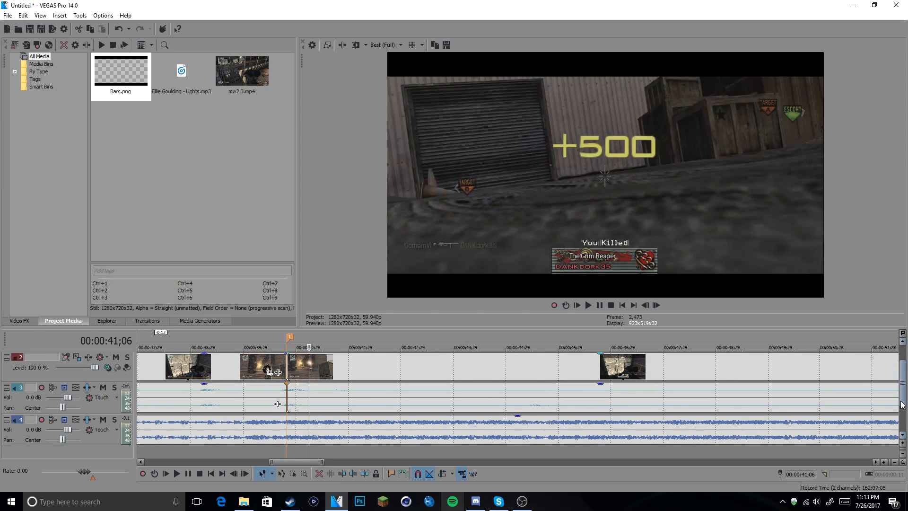
{"action": "left_click", "coordinate": [314, 424]}
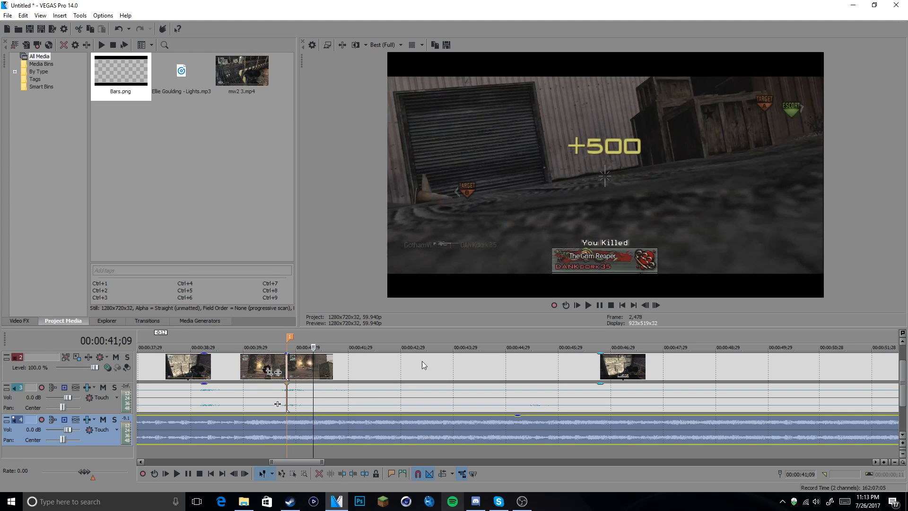
{"action": "left_click", "coordinate": [588, 304]}
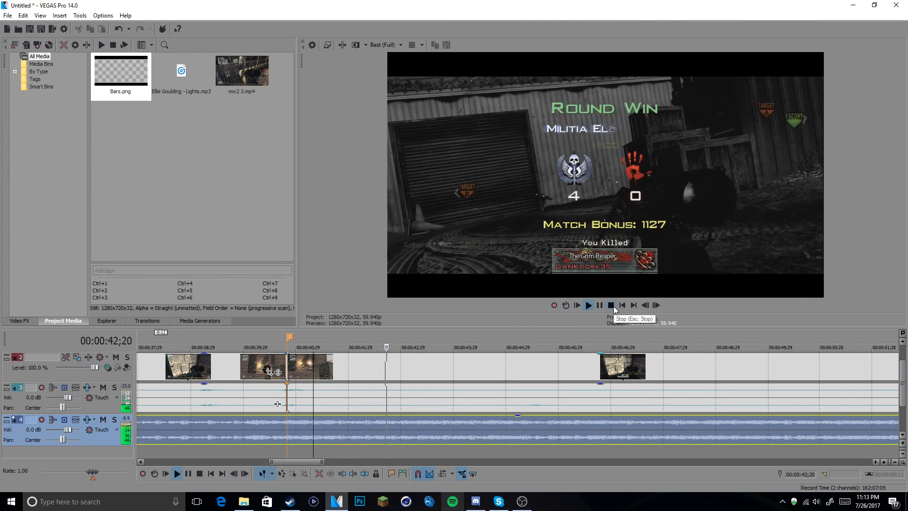
{"action": "left_click", "coordinate": [612, 307]}
{"action": "scroll", "coordinate": [458, 369], "scroll_direction": "up", "scroll_amount": 6}
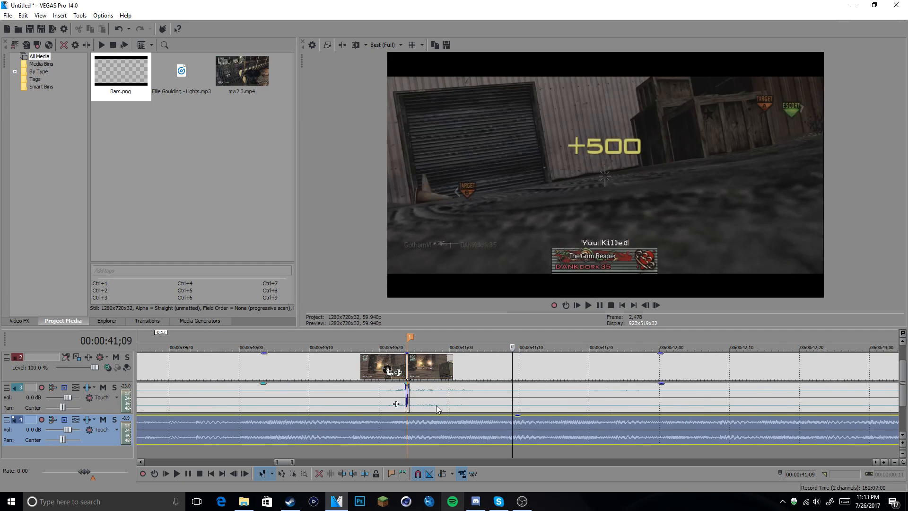
{"action": "left_click", "coordinate": [646, 306]}
{"action": "left_click", "coordinate": [589, 305]}
{"action": "left_click", "coordinate": [612, 305]}
{"action": "left_click", "coordinate": [646, 306]}
{"action": "left_click", "coordinate": [585, 307]}
{"action": "left_click", "coordinate": [613, 305]}
{"action": "left_click", "coordinate": [656, 305]}
{"action": "left_click", "coordinate": [589, 305]}
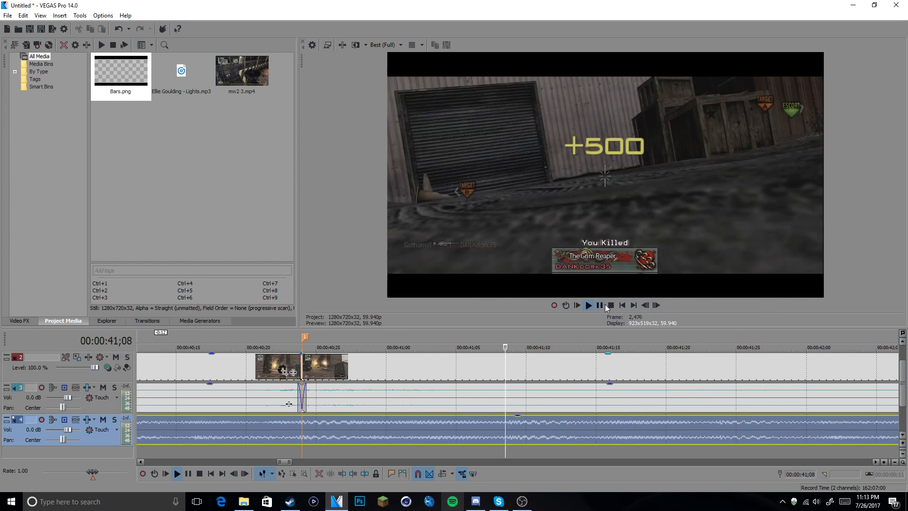
{"action": "left_click", "coordinate": [611, 305]}
{"action": "scroll", "coordinate": [575, 409], "scroll_direction": "down", "scroll_amount": 5}
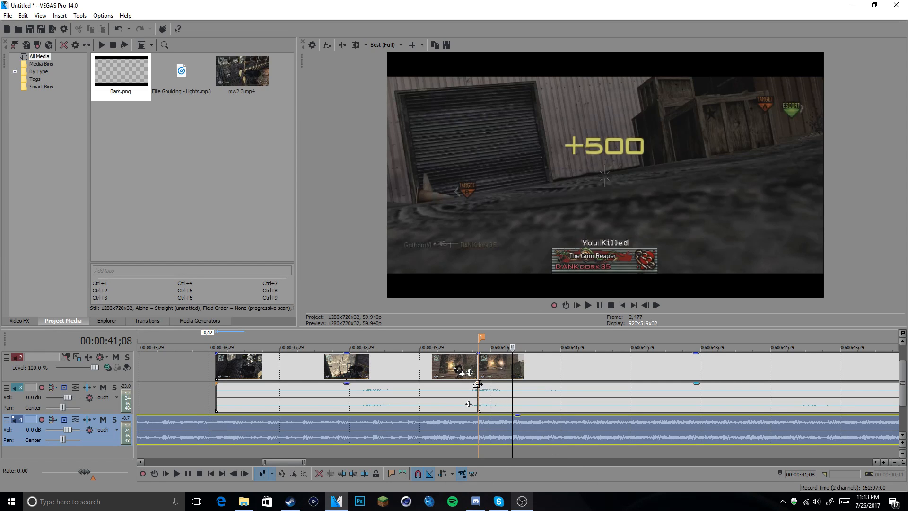
Add a marker on the music beat at 00:00:41;08.
{"action": "left_click", "coordinate": [492, 384]}
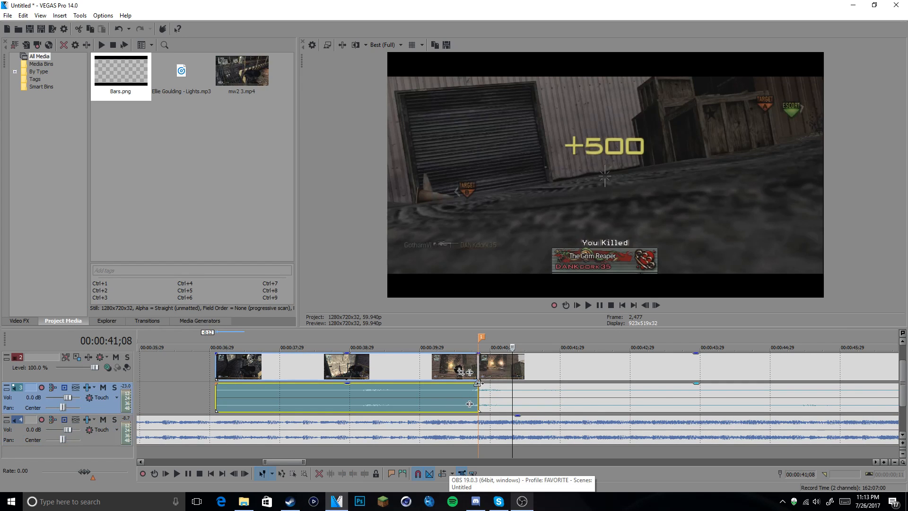
{"action": "left_click", "coordinate": [485, 390]}
{"action": "scroll", "coordinate": [520, 428], "scroll_direction": "up", "scroll_amount": 8}
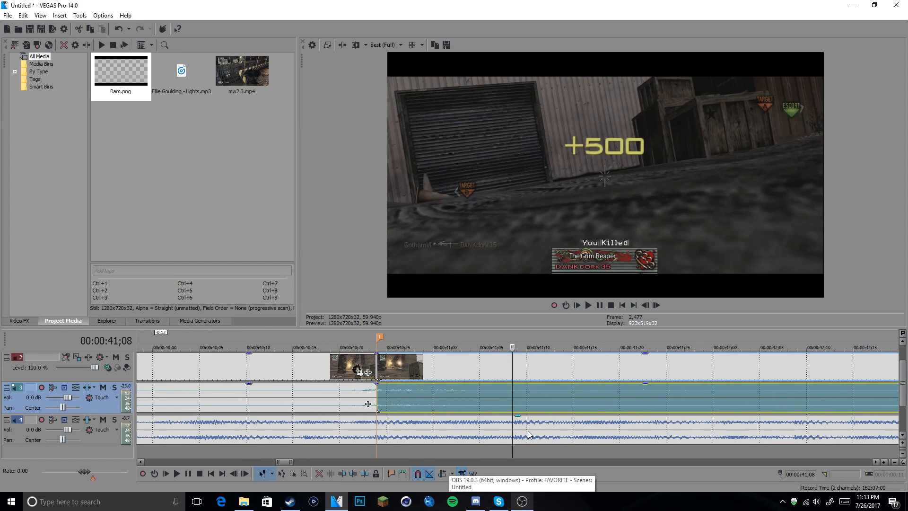
{"action": "left_click", "coordinate": [655, 306]}
{"action": "left_click", "coordinate": [645, 305]}
{"action": "key", "text": "m"}
Add markers on the next two music beats at 00:00:41;23 and 00:00:42;08.
{"action": "scroll", "coordinate": [579, 426], "scroll_direction": "down", "scroll_amount": 5}
{"action": "left_click", "coordinate": [583, 424]}
{"action": "scroll", "coordinate": [584, 425], "scroll_direction": "up", "scroll_amount": 6}
{"action": "key", "text": "space"}
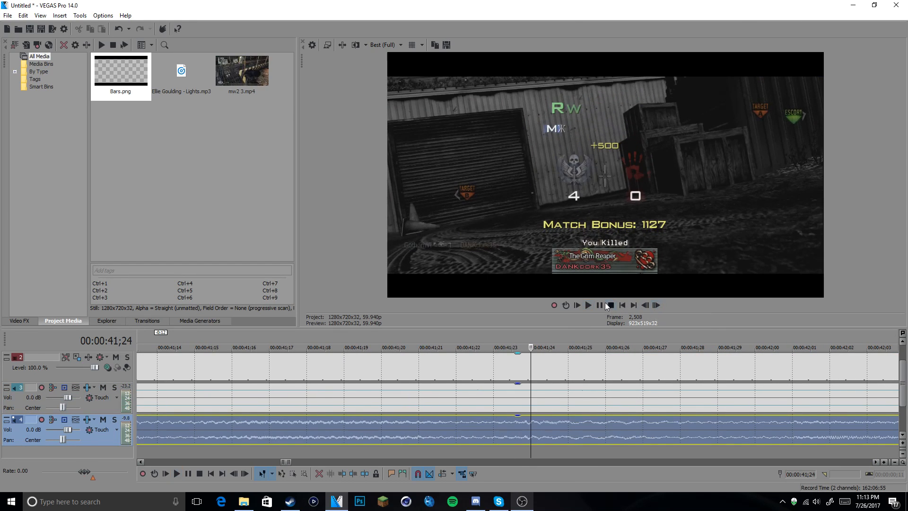
{"action": "scroll", "coordinate": [582, 427], "scroll_direction": "down", "scroll_amount": 4}
{"action": "left_click", "coordinate": [614, 306]}
{"action": "left_click", "coordinate": [617, 422]}
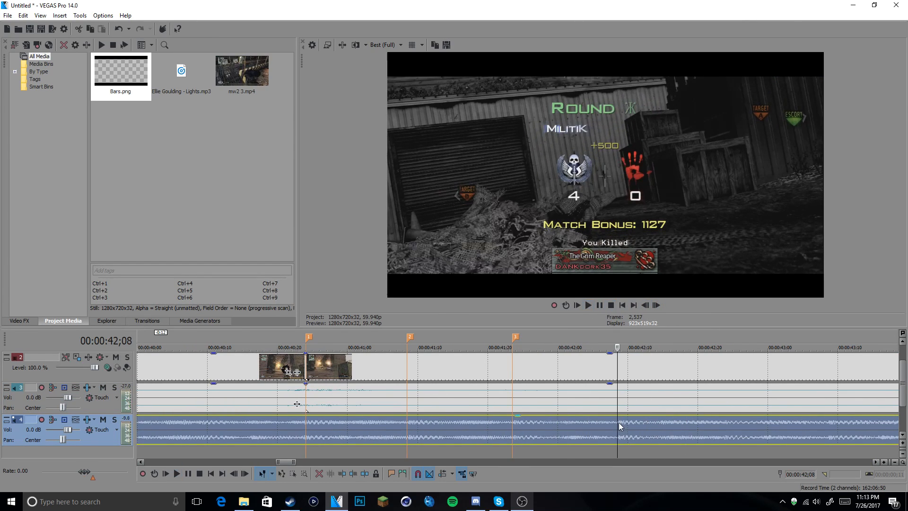
{"action": "key", "text": "m"}
Audition the music after marker 4 and add a beat marker at 00:00:42;23.
{"action": "left_click", "coordinate": [662, 422]}
{"action": "left_click", "coordinate": [646, 307]}
{"action": "scroll", "coordinate": [667, 421], "scroll_direction": "down", "scroll_amount": 1}
{"action": "left_click", "coordinate": [582, 424]}
{"action": "left_click", "coordinate": [590, 304]}
{"action": "left_click", "coordinate": [612, 305]}
{"action": "left_click", "coordinate": [510, 433]}
{"action": "left_click", "coordinate": [484, 431]}
{"action": "left_click", "coordinate": [589, 305]}
{"action": "left_click", "coordinate": [613, 305]}
{"action": "left_click", "coordinate": [554, 397]}
{"action": "left_click", "coordinate": [647, 306]}
{"action": "left_click", "coordinate": [648, 306]}
{"action": "key", "text": "m"}
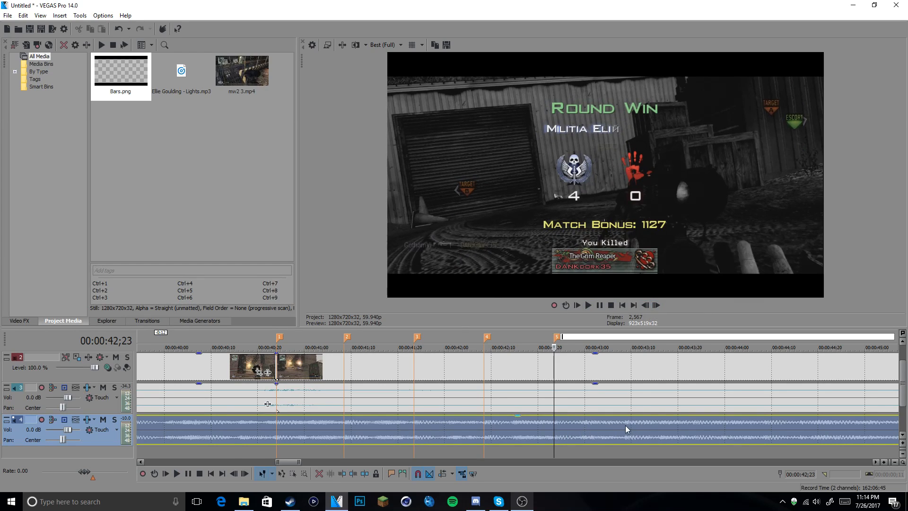
Add beat markers at 00:00:43;08 and 00:00:43;23 along the music track.
{"action": "scroll", "coordinate": [625, 425], "scroll_direction": "right", "scroll_amount": 1}
{"action": "left_click", "coordinate": [624, 425]}
{"action": "left_click", "coordinate": [582, 423]}
{"action": "key", "text": "m"}
{"action": "left_click", "coordinate": [651, 427]}
{"action": "left_click", "coordinate": [589, 305]}
{"action": "key", "text": "m"}
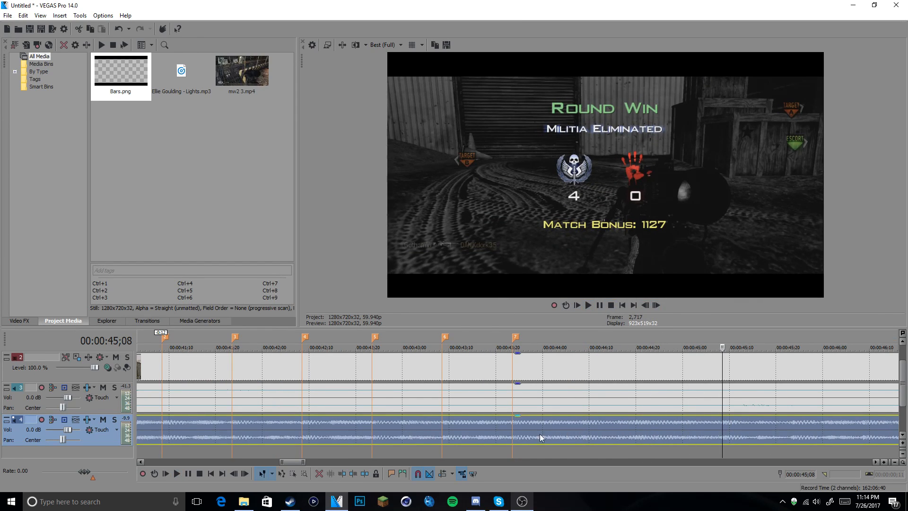
Add three more beat markers at 00:00:44;08, 00:00:44;23 and 00:00:45;08.
{"action": "left_click", "coordinate": [589, 305]}
{"action": "key", "text": "m"}
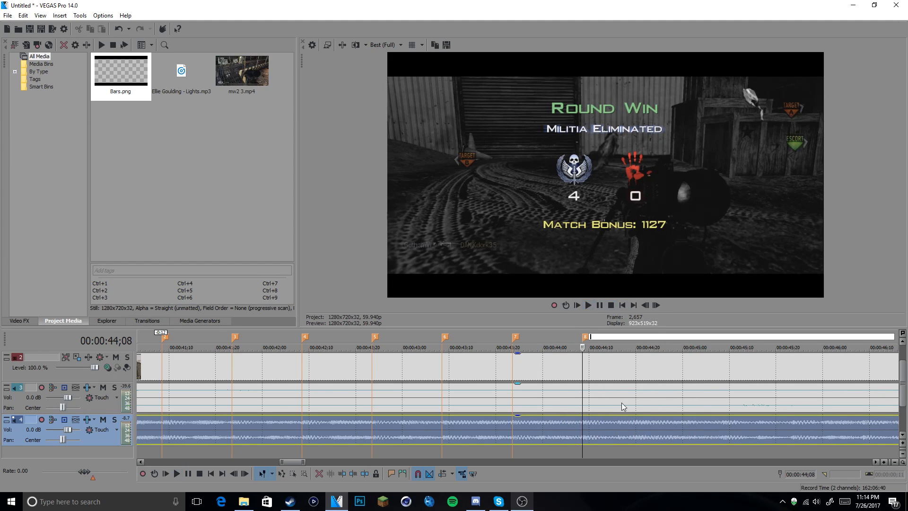
{"action": "left_click", "coordinate": [589, 306]}
{"action": "key", "text": "m"}
{"action": "left_click", "coordinate": [599, 305]}
{"action": "key", "text": "m"}
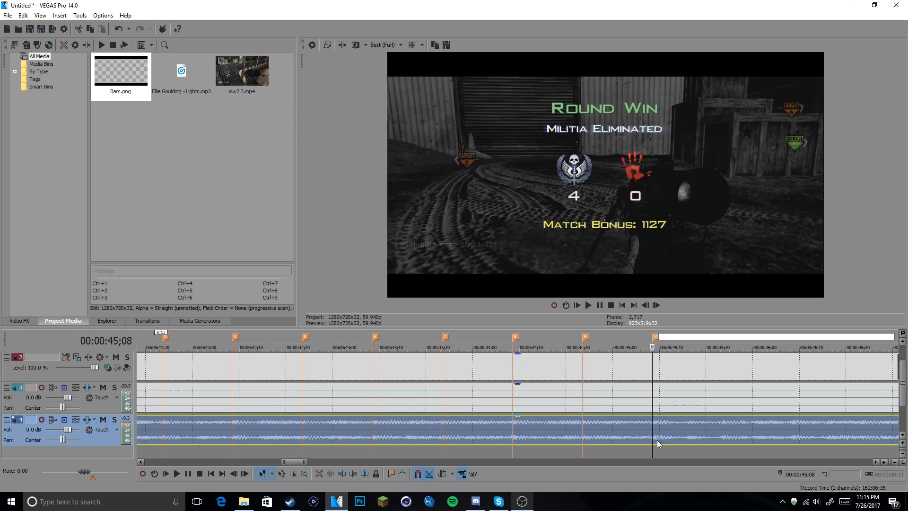
Compare the gameplay frames at markers 3 to 6 to choose the cut point after the shot.
{"action": "scroll", "coordinate": [585, 387], "scroll_direction": "down", "scroll_amount": 6}
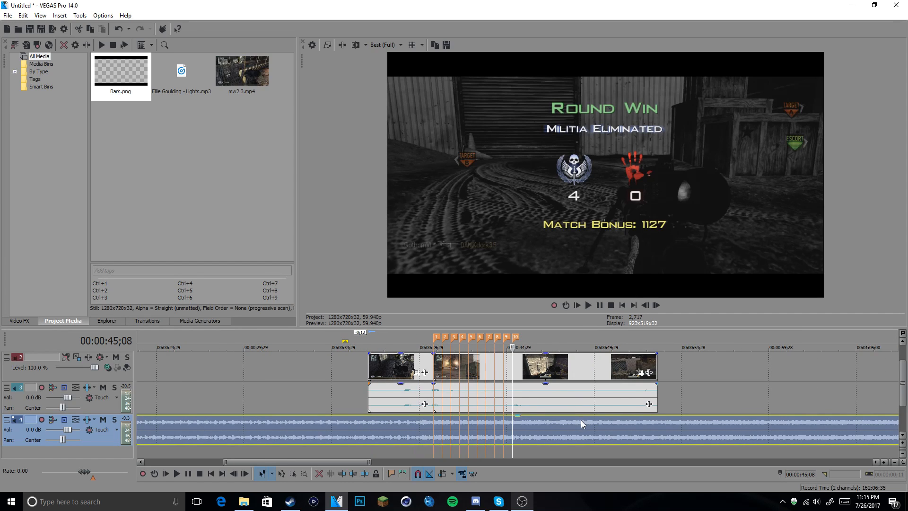
{"action": "scroll", "coordinate": [581, 420], "scroll_direction": "up", "scroll_amount": 2}
{"action": "left_click", "coordinate": [419, 373]}
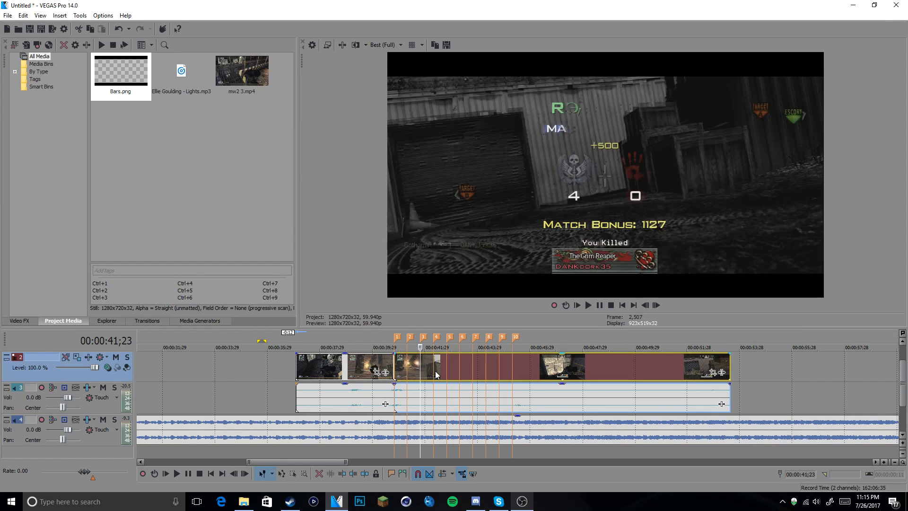
{"action": "left_click", "coordinate": [447, 368]}
{"action": "left_click", "coordinate": [460, 367]}
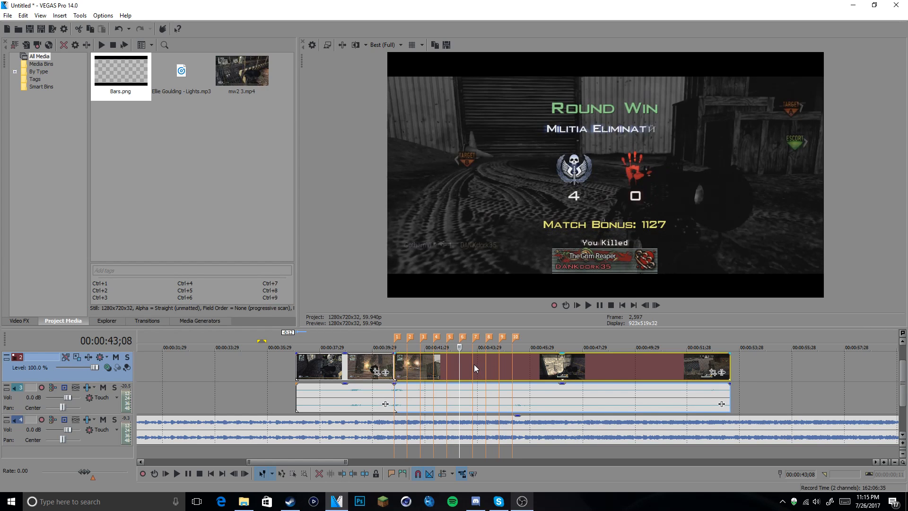
{"action": "left_click", "coordinate": [450, 368]}
{"action": "left_click", "coordinate": [447, 368]}
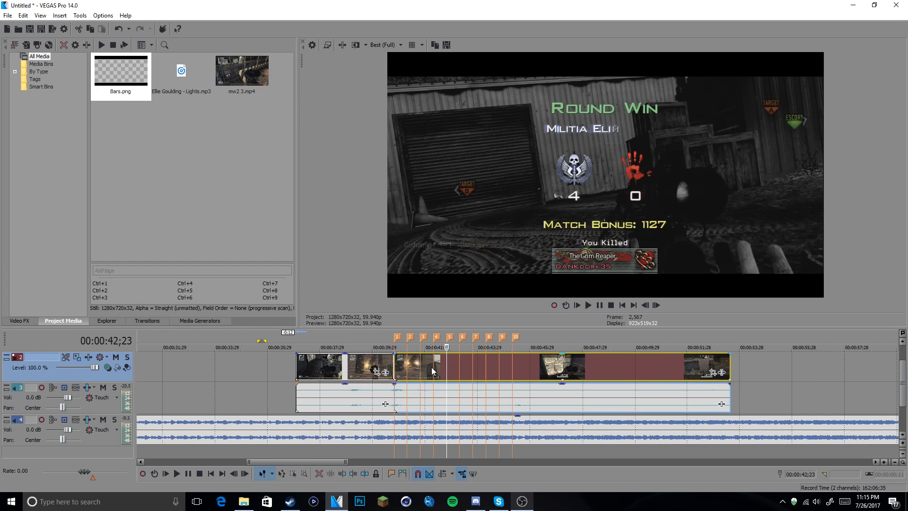
{"action": "left_click", "coordinate": [433, 368]}
{"action": "left_click", "coordinate": [458, 369]}
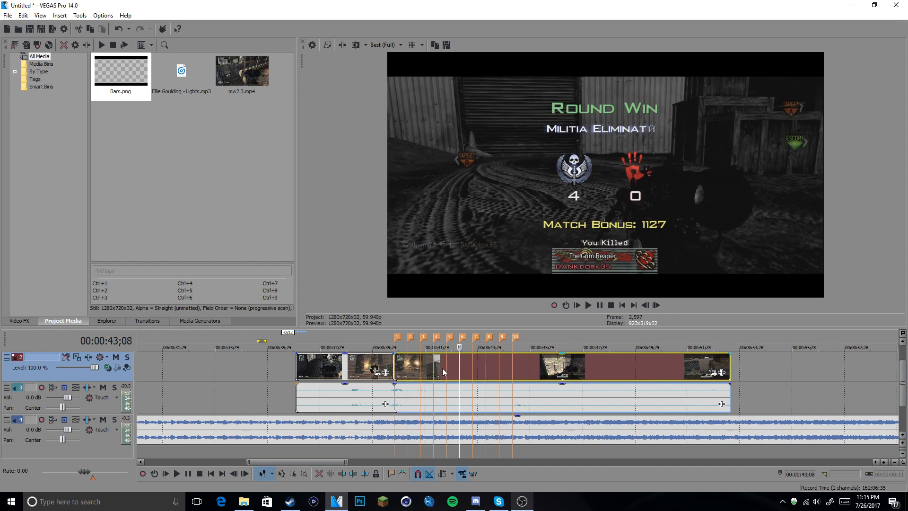
{"action": "left_click", "coordinate": [436, 369]}
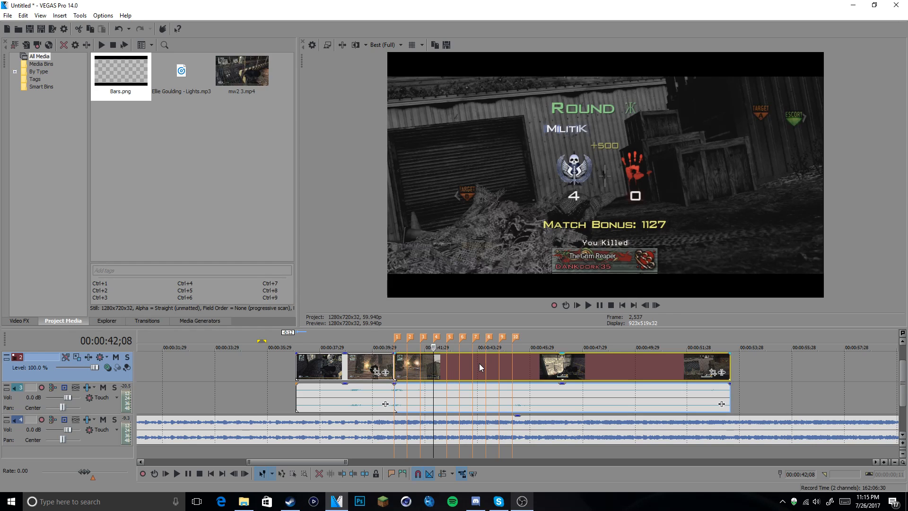
Split the gameplay clip at marker 5 (00:00:42;23) and trim the footage after it so the killcam starts there.
{"action": "left_click", "coordinate": [447, 366]}
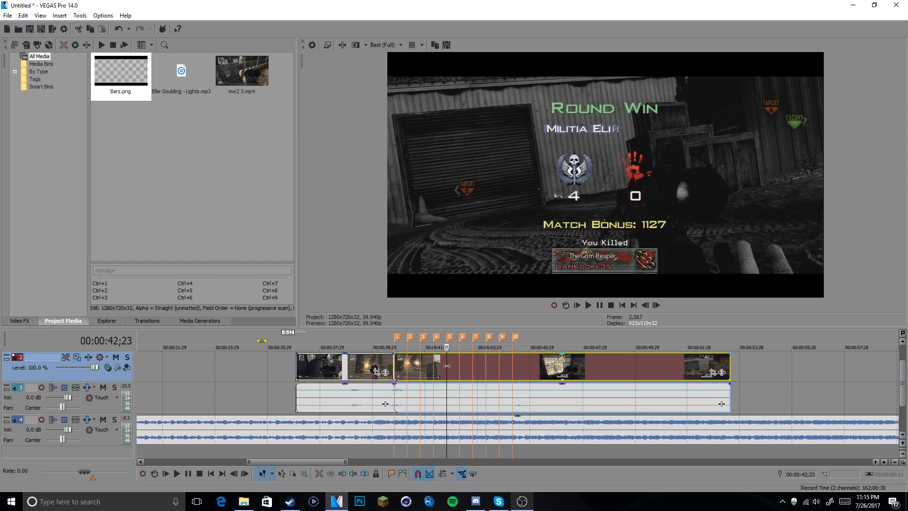
{"action": "key", "text": "s"}
{"action": "left_click_drag", "start_coordinate": [455, 367], "coordinate": [474, 373]}
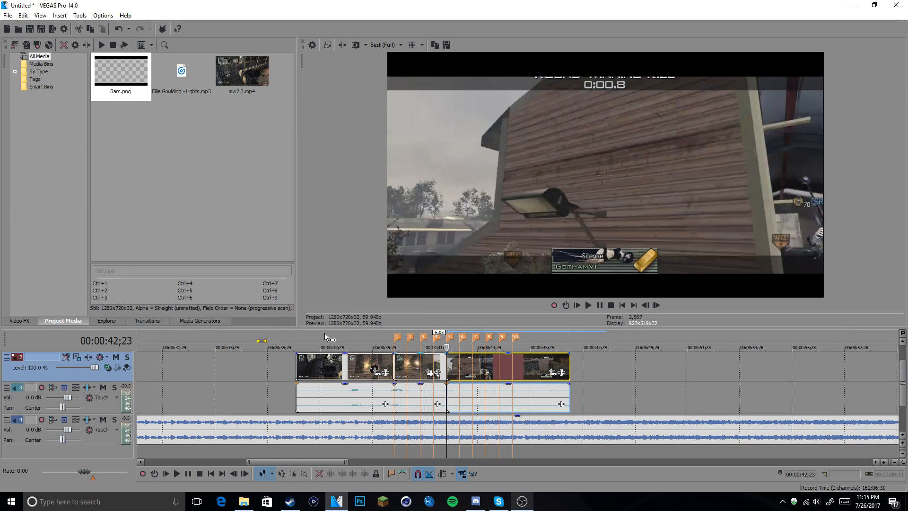
Play back the edit from the start of the gameplay clip to check the cuts against the music.
{"action": "left_click", "coordinate": [297, 362]}
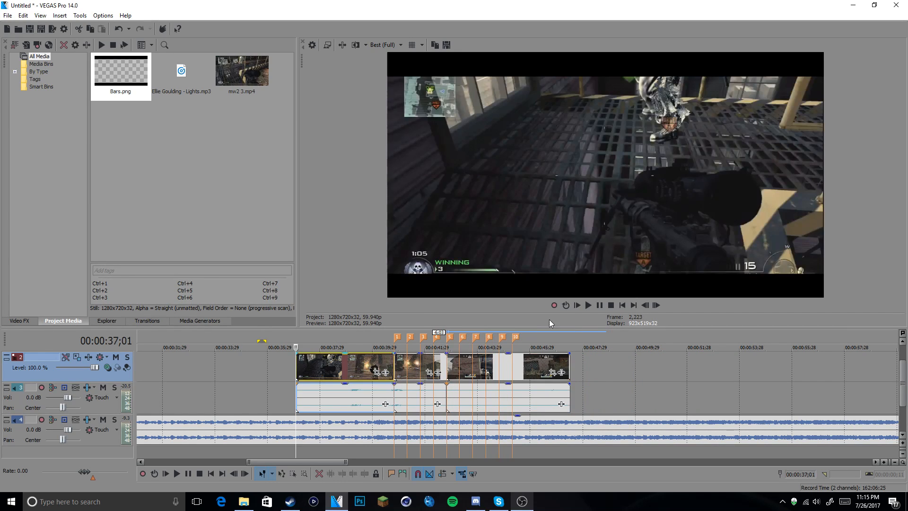
{"action": "left_click", "coordinate": [589, 306]}
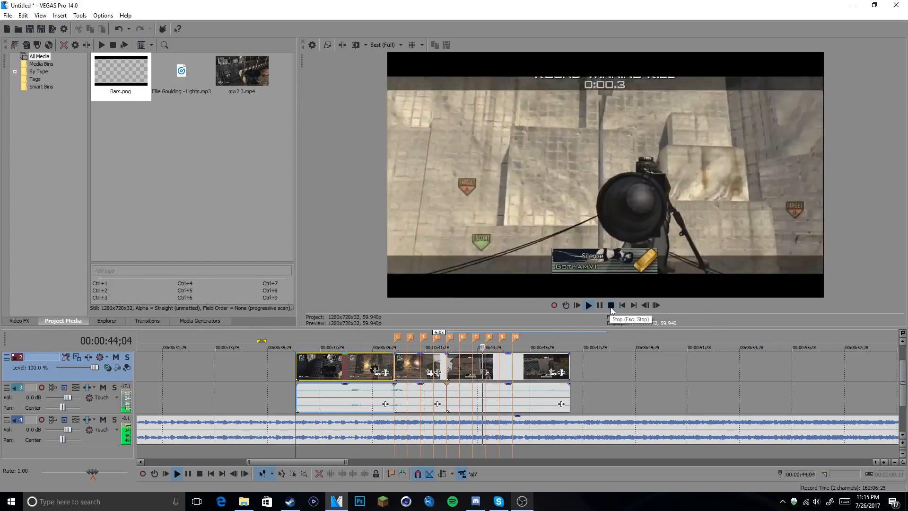
{"action": "left_click", "coordinate": [611, 305]}
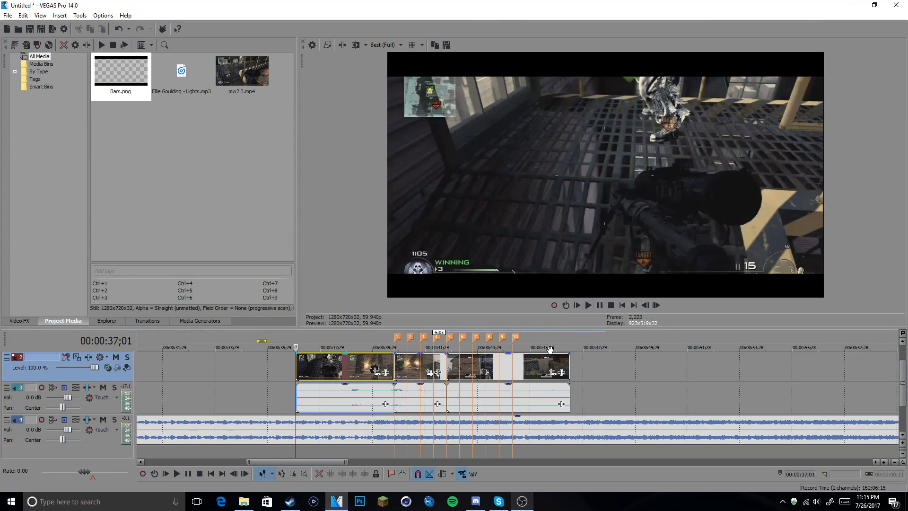
Find the killcam frame where the scoped rifle has just left view and split the killcam clip there, at 00:00:44;16.
{"action": "left_click", "coordinate": [497, 368]}
{"action": "left_click", "coordinate": [645, 305]}
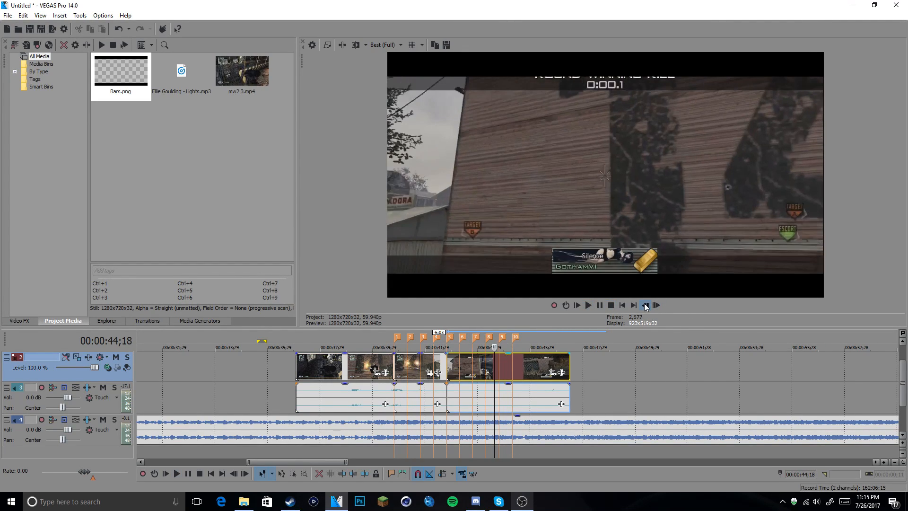
{"action": "left_click", "coordinate": [655, 305]}
{"action": "left_click", "coordinate": [656, 305]}
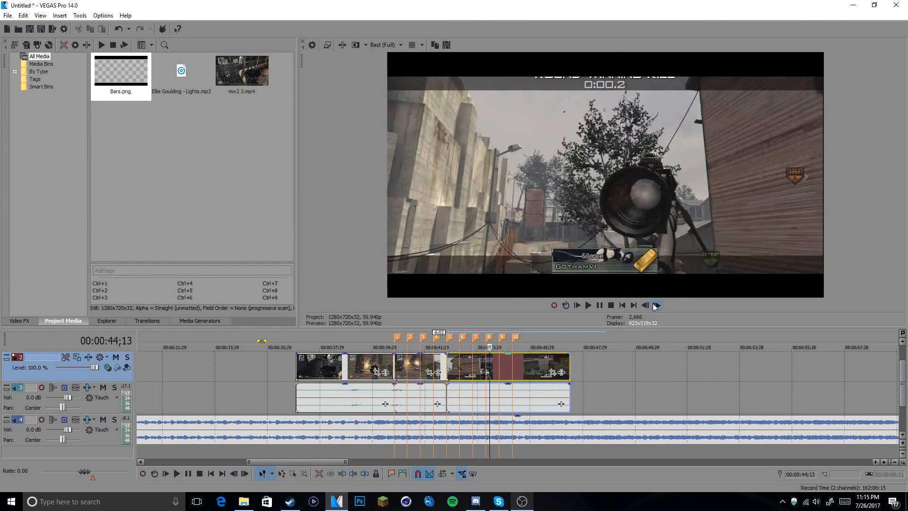
{"action": "left_click", "coordinate": [655, 305]}
{"action": "left_click", "coordinate": [656, 305]}
{"action": "left_click", "coordinate": [656, 305]}
{"action": "left_click", "coordinate": [656, 305]}
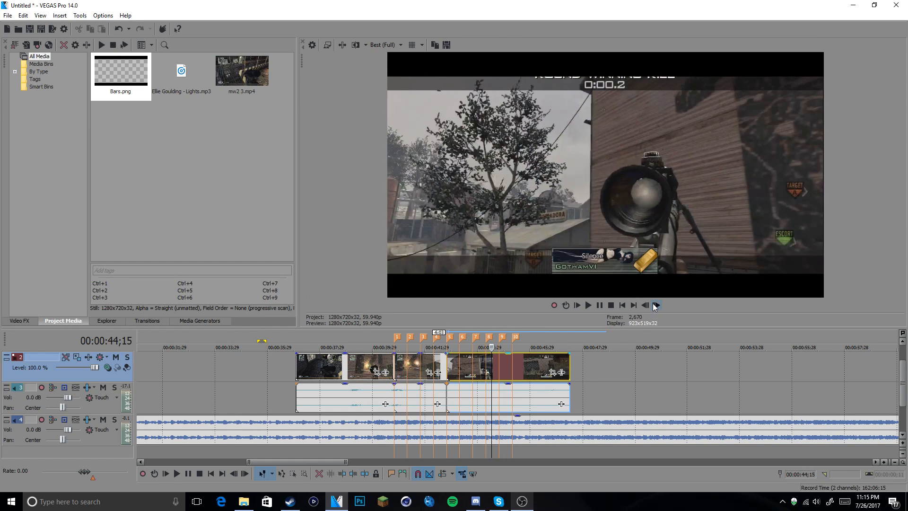
{"action": "left_click", "coordinate": [656, 305]}
{"action": "left_click", "coordinate": [655, 305]}
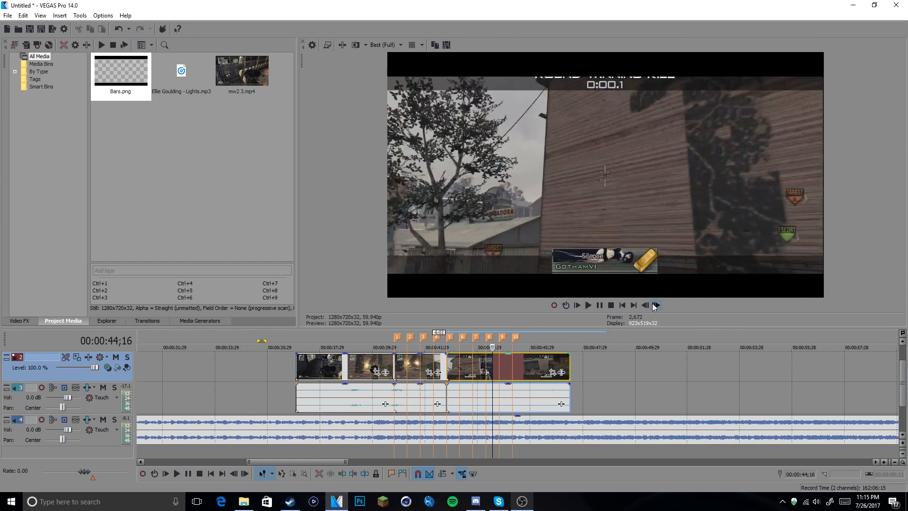
{"action": "right_click", "coordinate": [501, 367]}
{"action": "left_click", "coordinate": [538, 204]}
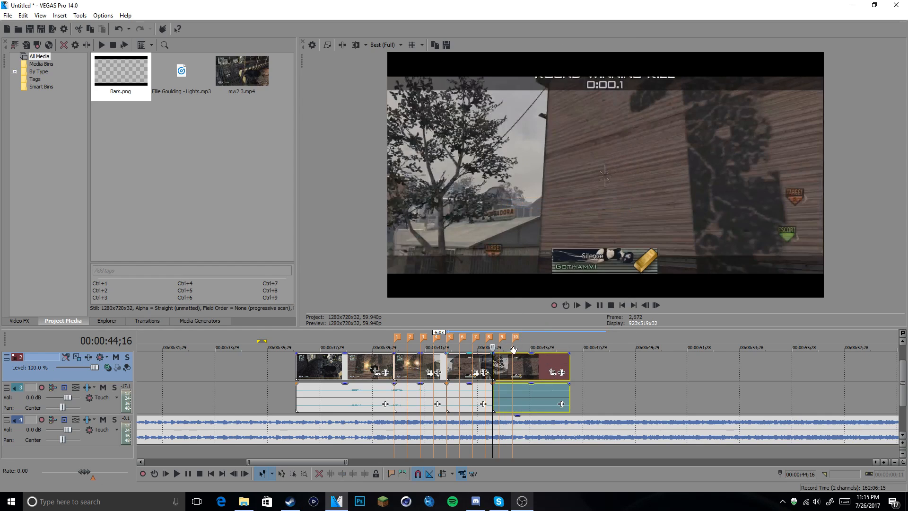
Move the split-off killcam piece to start at marker 9 (00:00:44;23) and extend the preceding piece to meet it.
{"action": "mouse_move", "coordinate": [514, 367]}
{"action": "left_mouse_down"}
{"action": "mouse_move", "coordinate": [493, 367]}
{"action": "mouse_move", "coordinate": [500, 363]}
{"action": "left_mouse_up"}
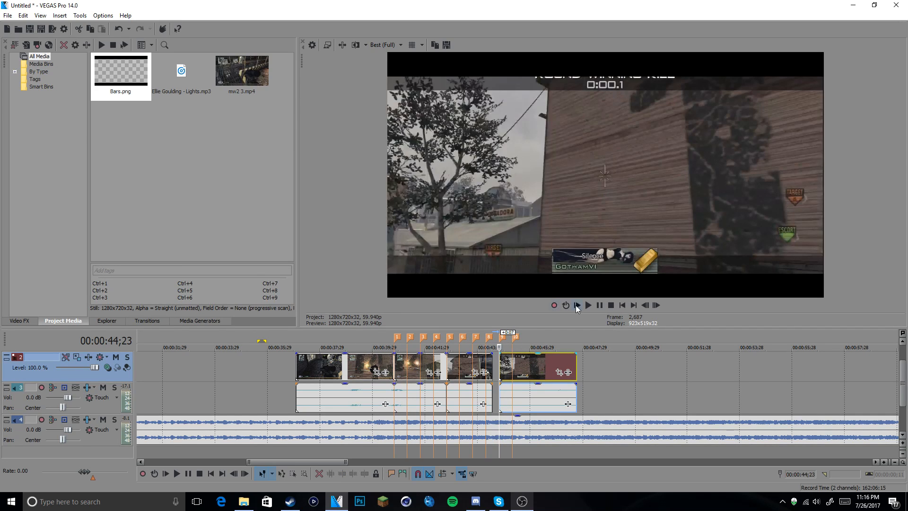
{"action": "left_click", "coordinate": [590, 305]}
{"action": "left_click_drag", "start_coordinate": [493, 368], "coordinate": [500, 367]}
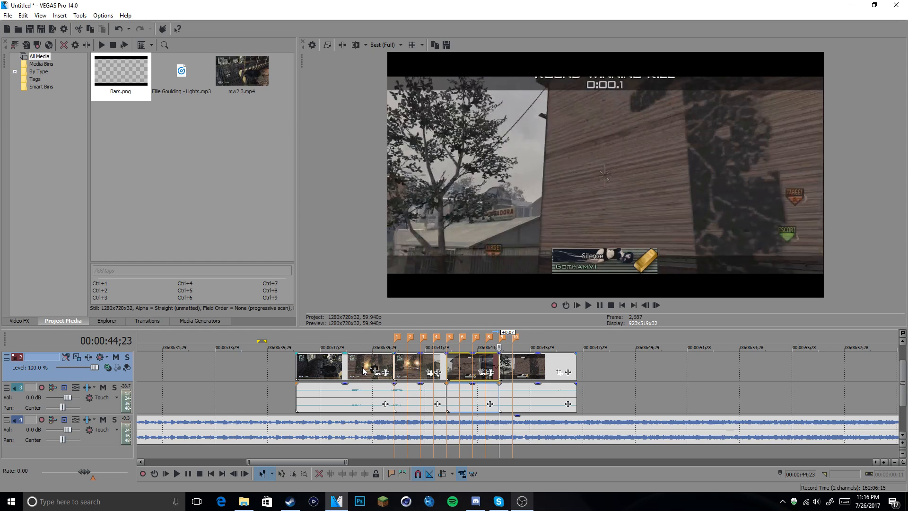
Continue marking the song's beats with markers at 00:00:45;23 and 00:00:46;08, listening to the music to place them.
{"action": "left_click", "coordinate": [512, 362]}
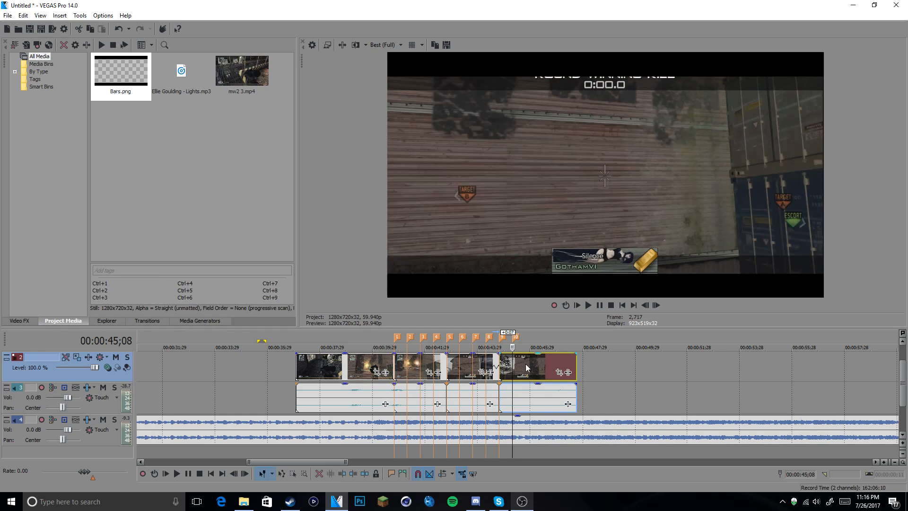
{"action": "scroll", "coordinate": [528, 389], "scroll_direction": "up", "scroll_amount": 3}
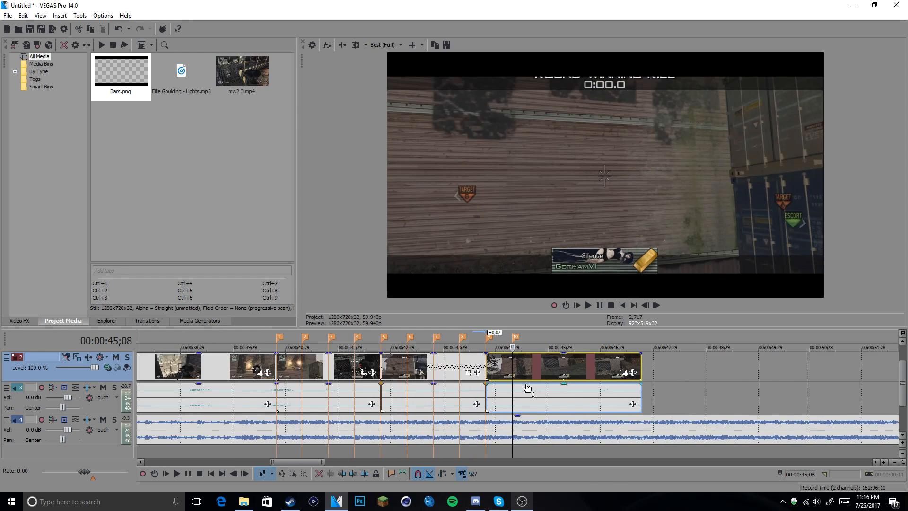
{"action": "left_click", "coordinate": [564, 425]}
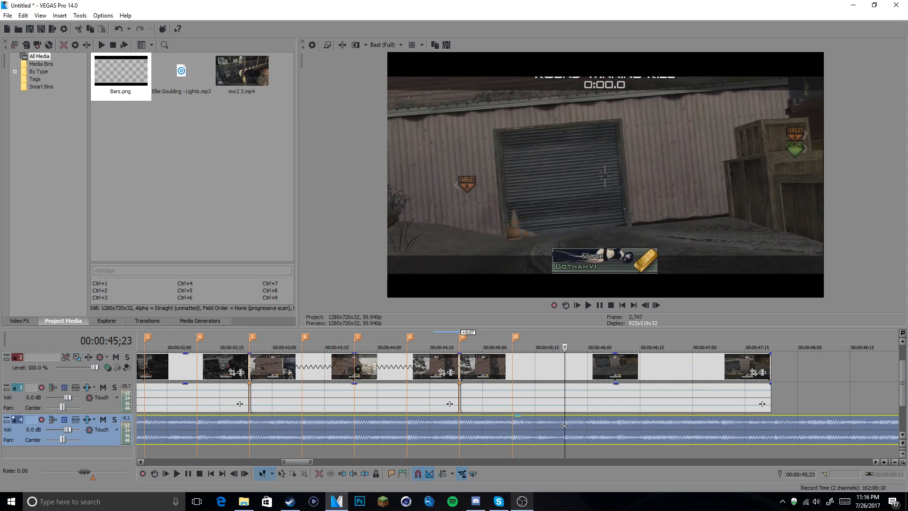
{"action": "left_click", "coordinate": [588, 306]}
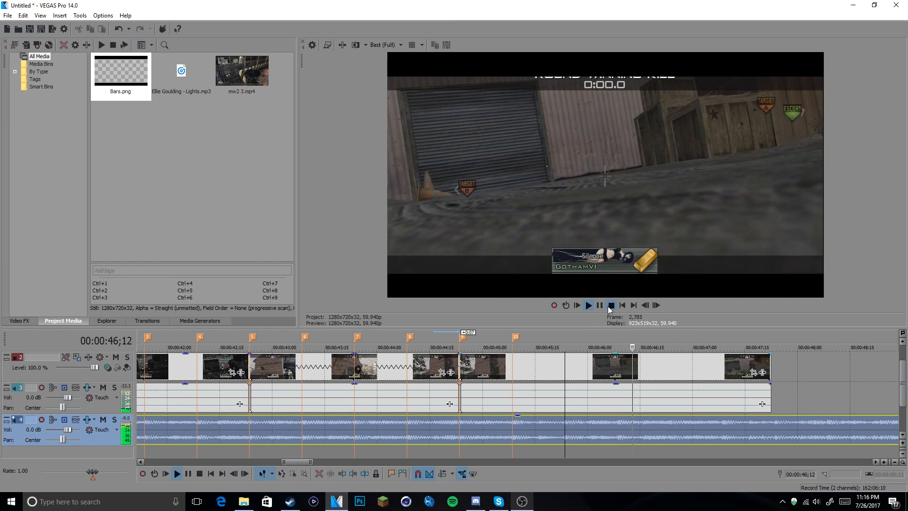
{"action": "left_click", "coordinate": [611, 306]}
{"action": "key", "text": "m"}
{"action": "left_click", "coordinate": [617, 424]}
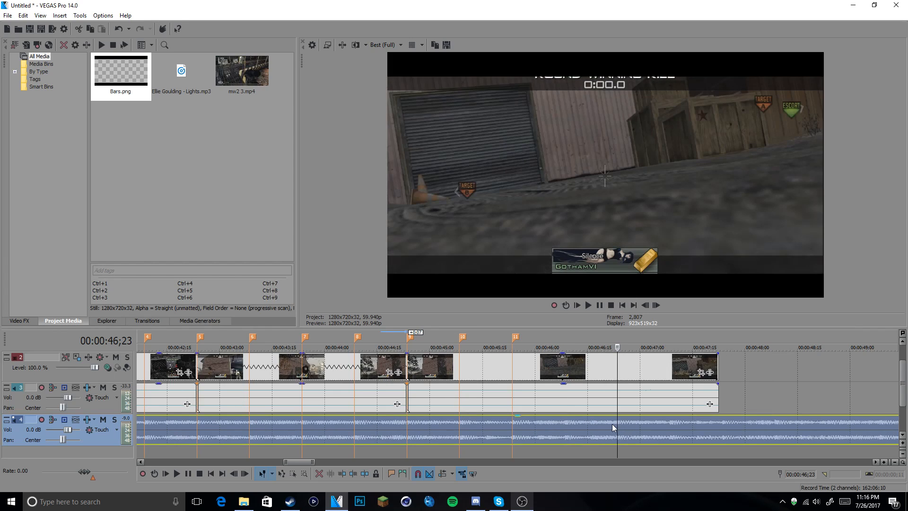
{"action": "left_click", "coordinate": [563, 427]}
{"action": "left_click", "coordinate": [589, 306]}
{"action": "left_click", "coordinate": [611, 306]}
{"action": "key", "text": "m"}
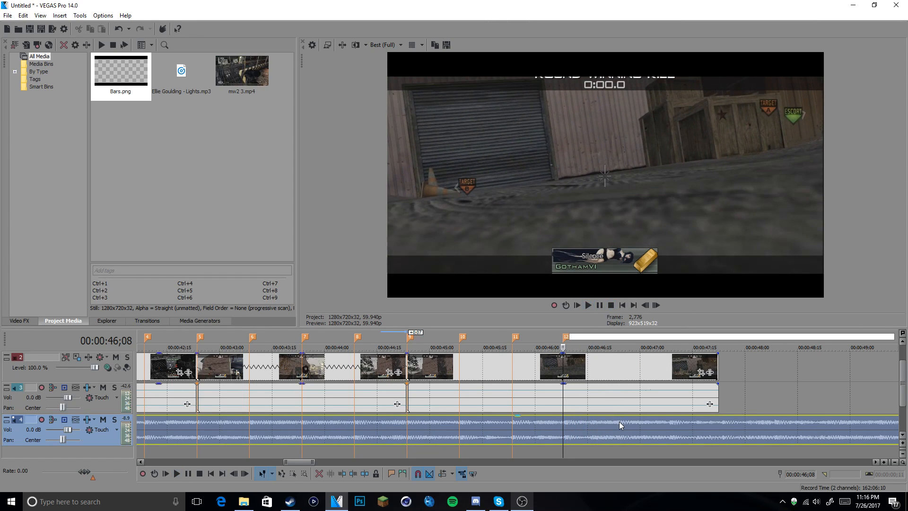
Add two more beat markers at 00:00:46;23 and 00:00:47;08.
{"action": "left_click", "coordinate": [619, 424]}
{"action": "left_click", "coordinate": [566, 424]}
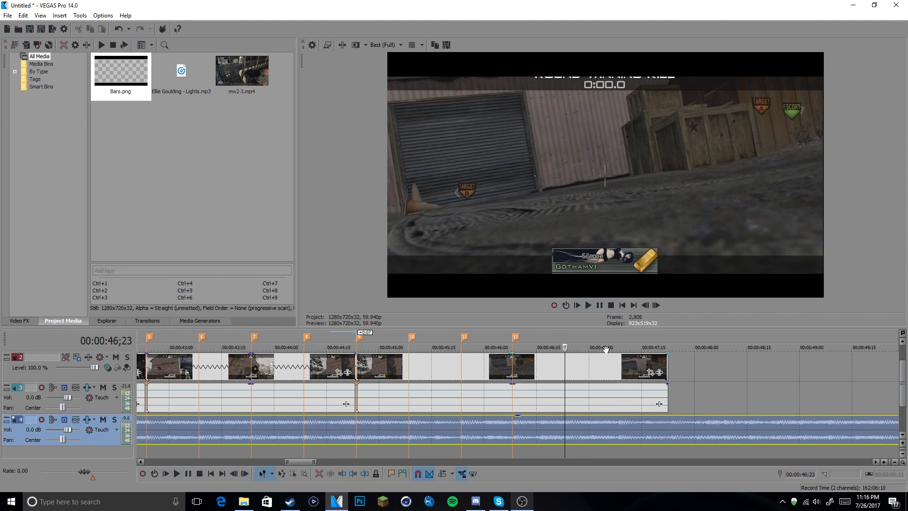
{"action": "left_click", "coordinate": [617, 423]}
{"action": "left_click", "coordinate": [566, 422]}
{"action": "key", "text": "m"}
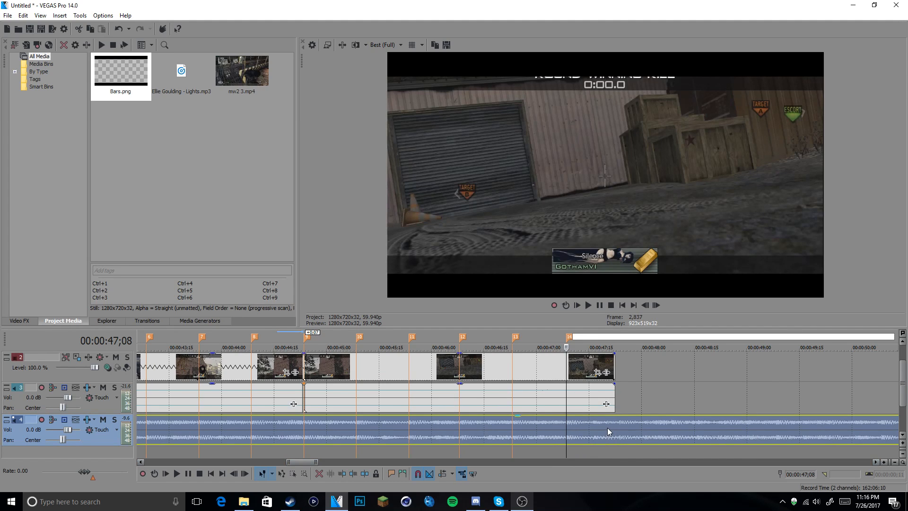
Play back the edit from marker 1 (00:00:40;24) to check the shot and killcam cuts against the music.
{"action": "scroll", "coordinate": [476, 410], "scroll_direction": "down", "scroll_amount": 2}
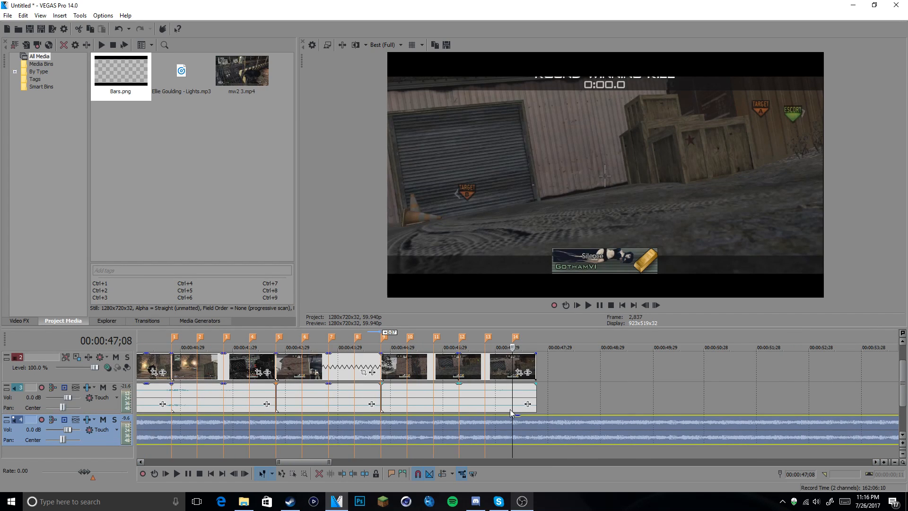
{"action": "scroll", "coordinate": [510, 409], "scroll_direction": "down", "scroll_amount": 1}
{"action": "left_click_drag", "start_coordinate": [325, 461], "coordinate": [314, 462]}
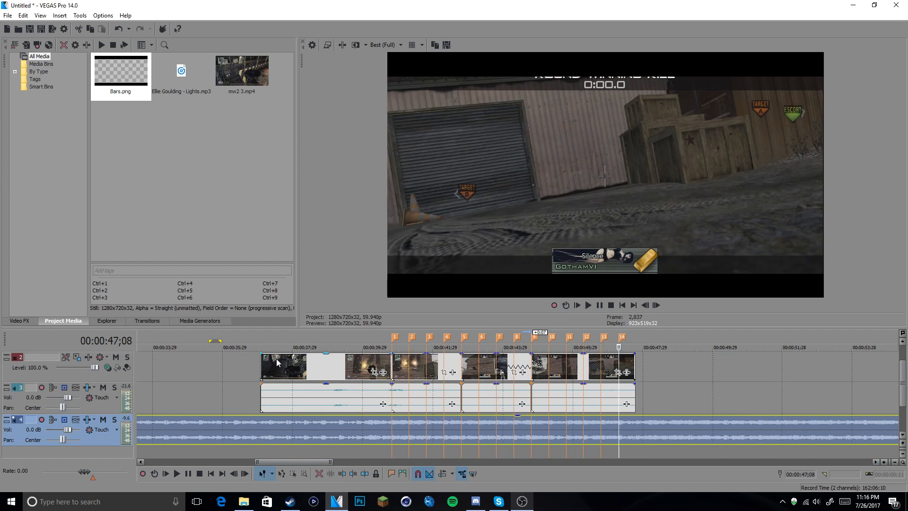
{"action": "left_click", "coordinate": [369, 372]}
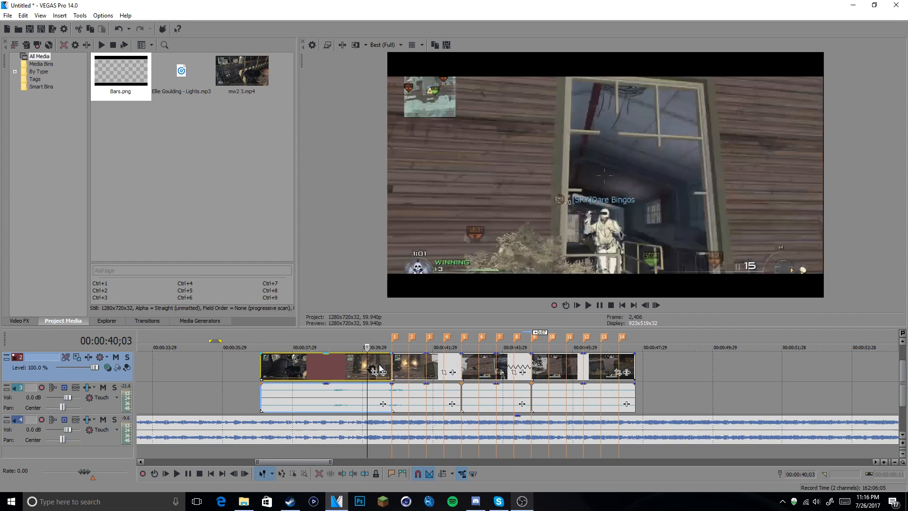
{"action": "left_click", "coordinate": [391, 371]}
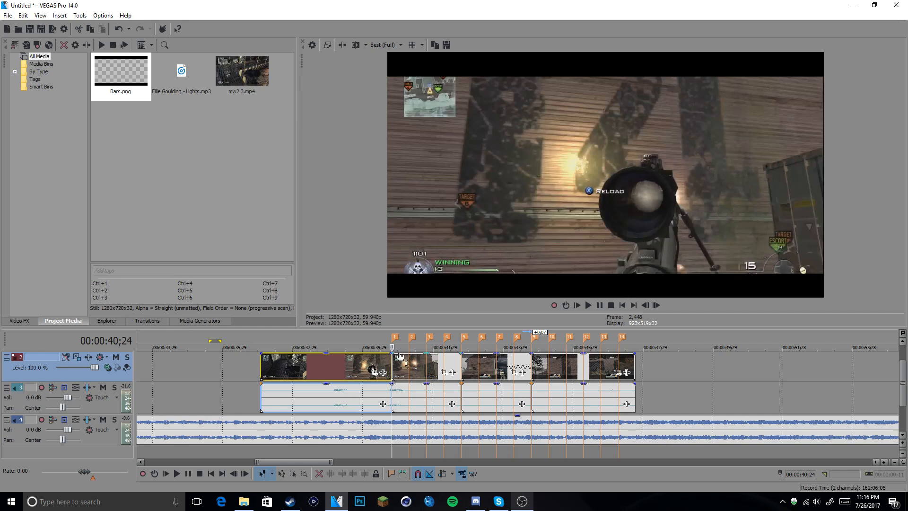
{"action": "left_click", "coordinate": [589, 305]}
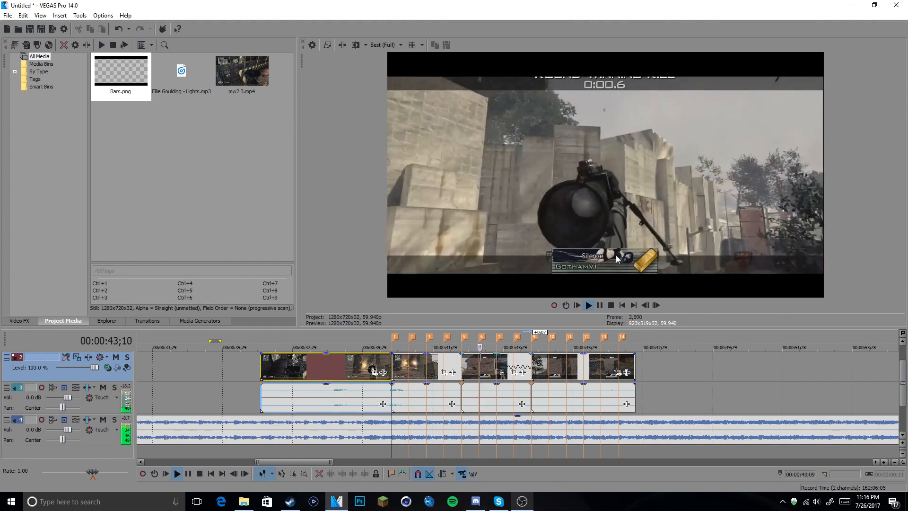
{"action": "left_click", "coordinate": [610, 305]}
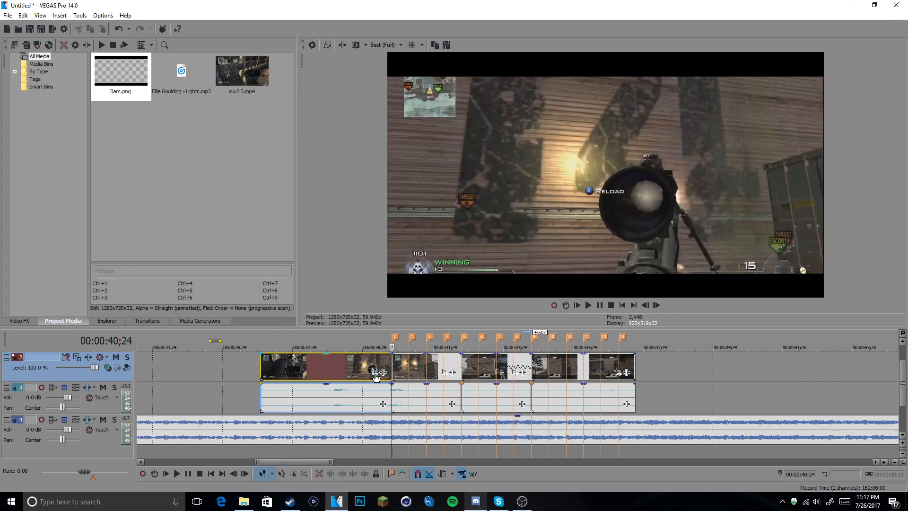
Look at the Event Pan/Crop settings of the clip starting at marker 1 and at the Track Motion settings of the gameplay track.
{"action": "left_click", "coordinate": [444, 373]}
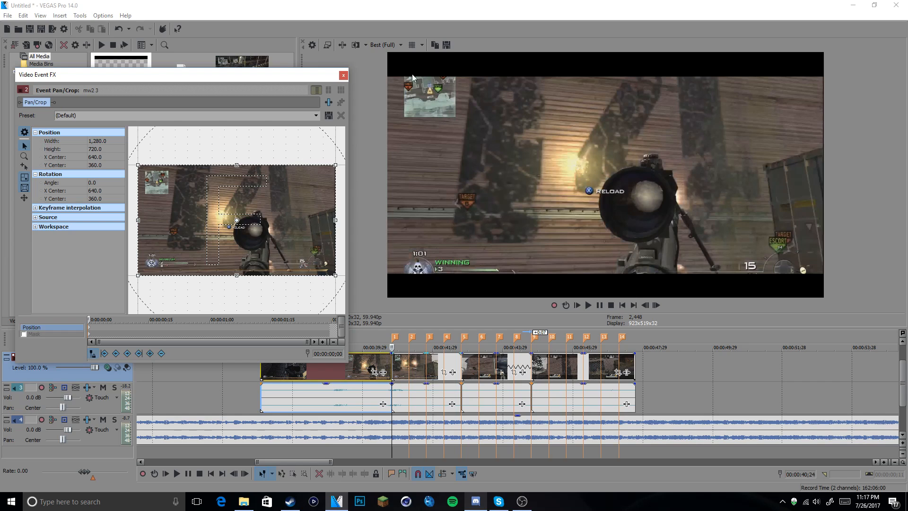
{"action": "left_click", "coordinate": [344, 75]}
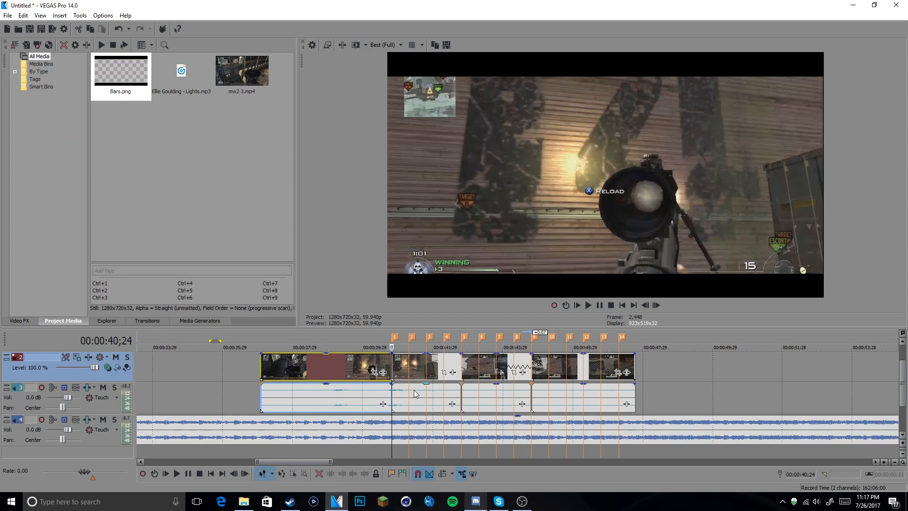
{"action": "left_click", "coordinate": [78, 359]}
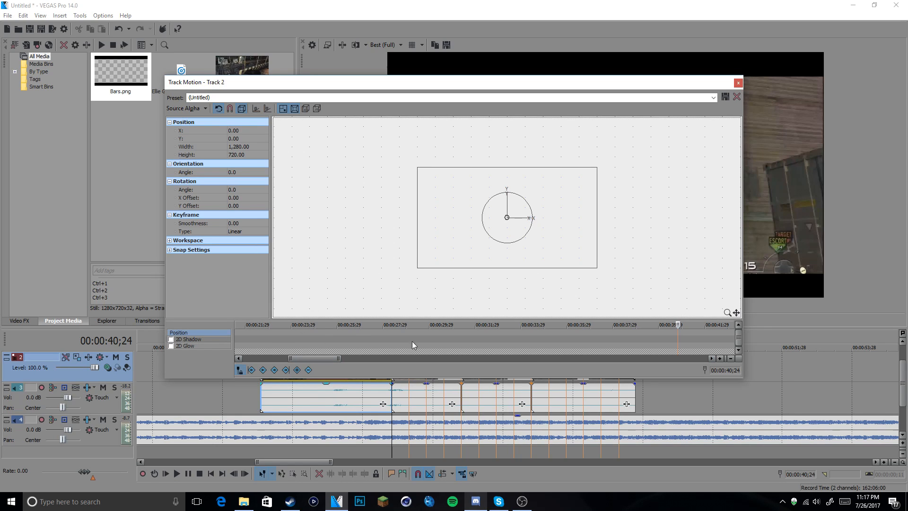
{"action": "left_click_drag", "start_coordinate": [543, 82], "coordinate": [484, 23]}
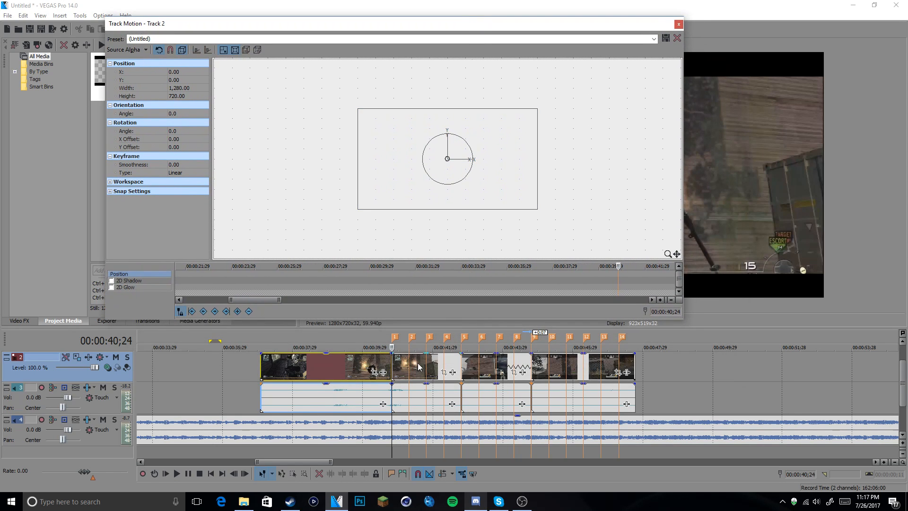
Step through the beats from marker 2 to marker 13 with Track Motion open, and close it without adding any motion.
{"action": "left_click", "coordinate": [409, 366]}
{"action": "key", "text": "ctrl+Right"}
{"action": "key", "text": "ctrl+Right"}
{"action": "key", "text": "ctrl+Right"}
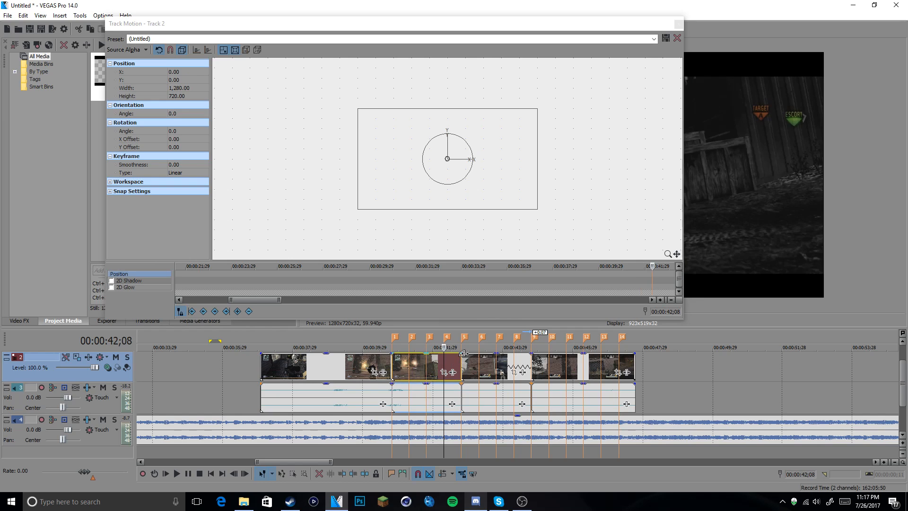
{"action": "left_click", "coordinate": [477, 362]}
{"action": "left_click", "coordinate": [496, 362]}
{"action": "left_click", "coordinate": [514, 364]}
{"action": "left_click", "coordinate": [532, 364]}
{"action": "left_click", "coordinate": [548, 363]}
{"action": "left_click", "coordinate": [566, 362]}
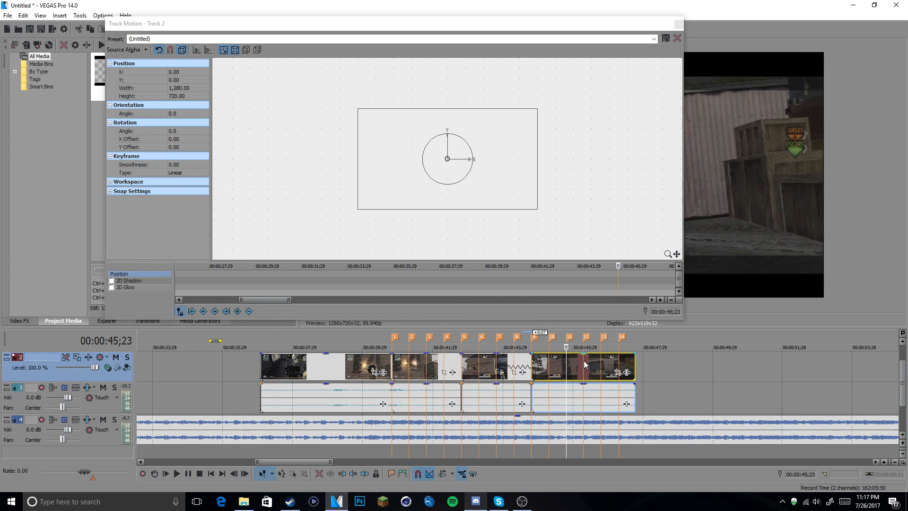
{"action": "left_click", "coordinate": [584, 360]}
{"action": "key", "text": "ctrl+Right"}
{"action": "left_click", "coordinate": [679, 24]}
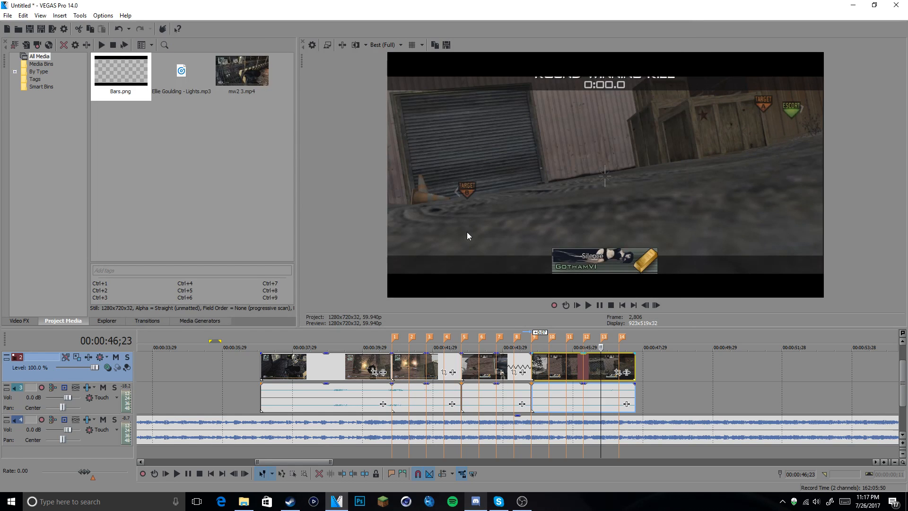
Open Event Pan/Crop for the clip starting at marker 1 and advance two frames from its start to 00:00:40;25.
{"action": "left_click", "coordinate": [391, 367]}
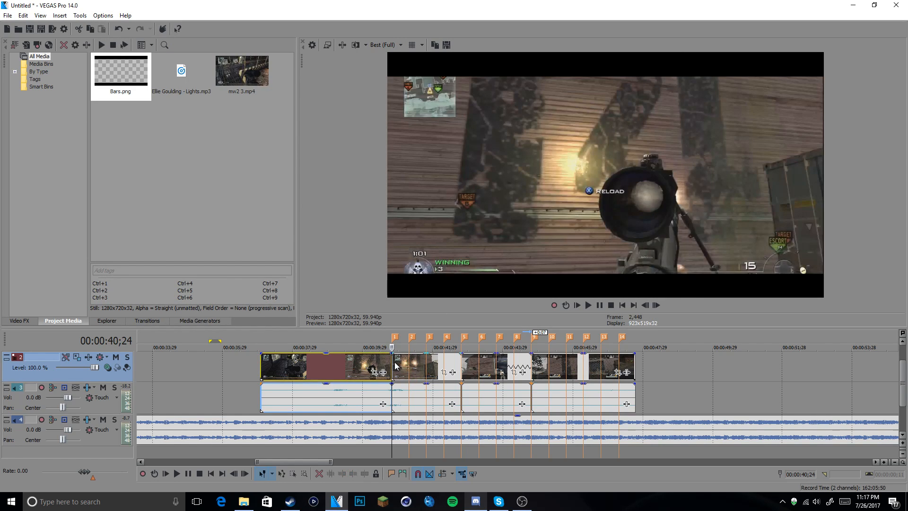
{"action": "left_click", "coordinate": [400, 368]}
{"action": "left_click", "coordinate": [444, 372]}
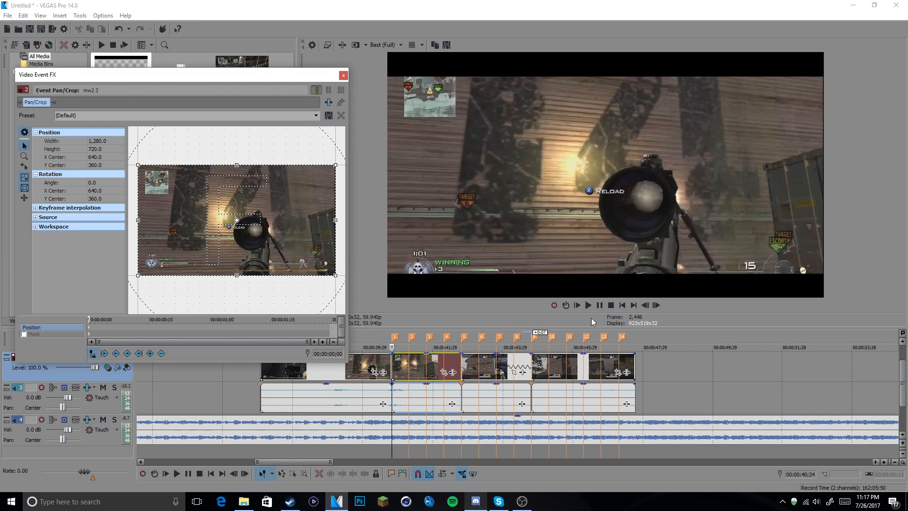
{"action": "left_click", "coordinate": [657, 305]}
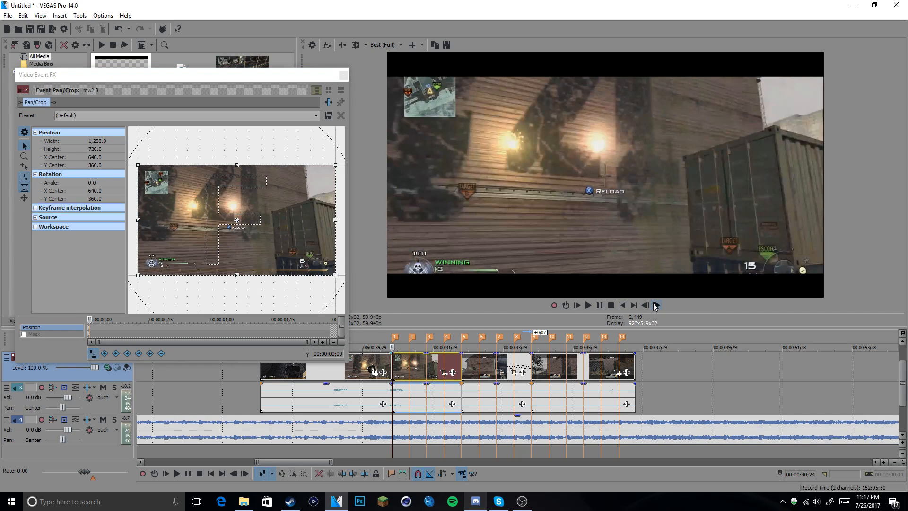
{"action": "left_click", "coordinate": [656, 306]}
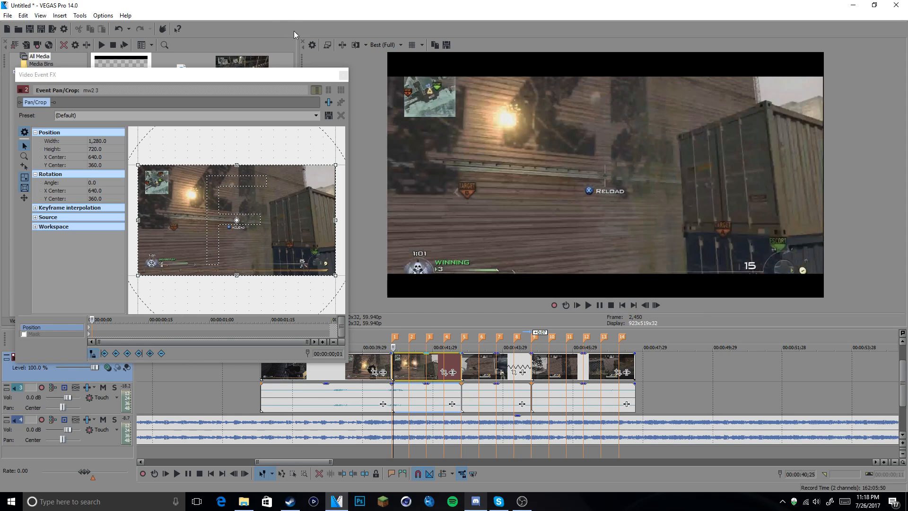
Switch the project video template to Custom (1920x1080, 60.000 fps) and apply it.
{"action": "left_click", "coordinate": [311, 45]}
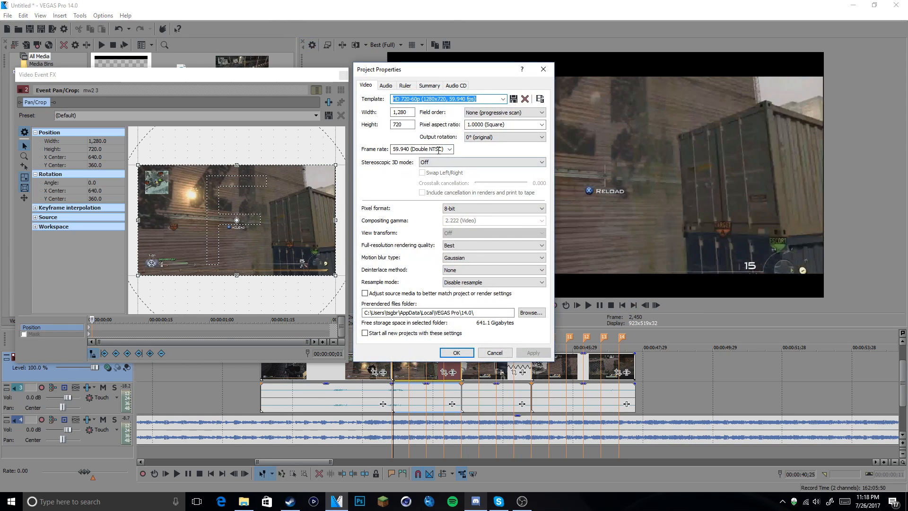
{"action": "left_click", "coordinate": [444, 148]}
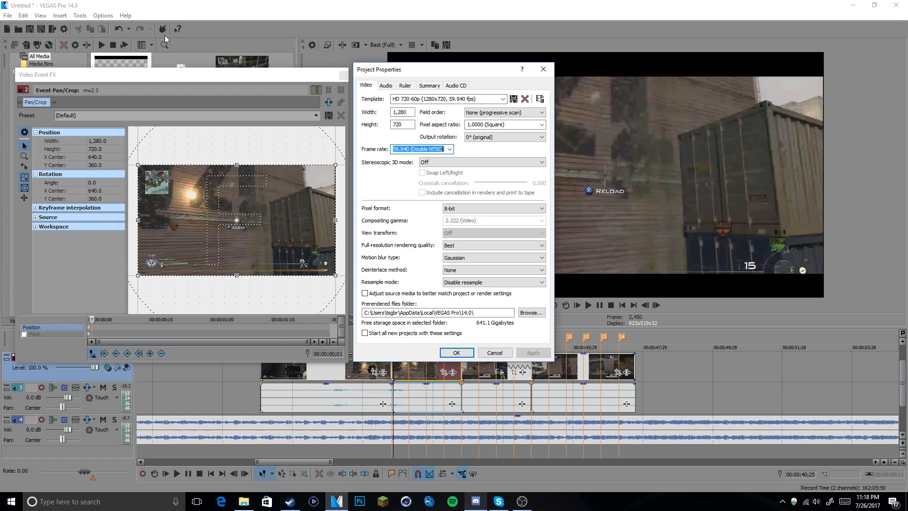
{"action": "left_click", "coordinate": [503, 99]}
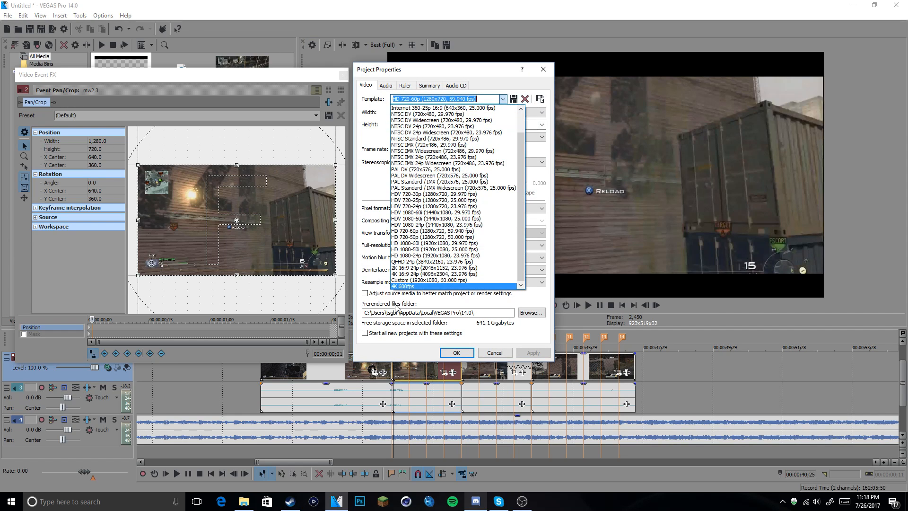
{"action": "left_click", "coordinate": [429, 280]}
{"action": "left_click", "coordinate": [534, 352]}
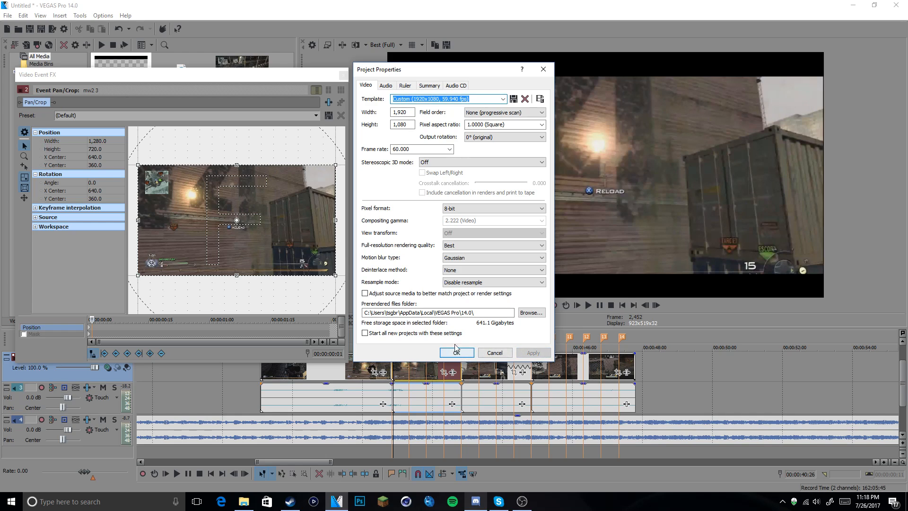
{"action": "left_click", "coordinate": [457, 353]}
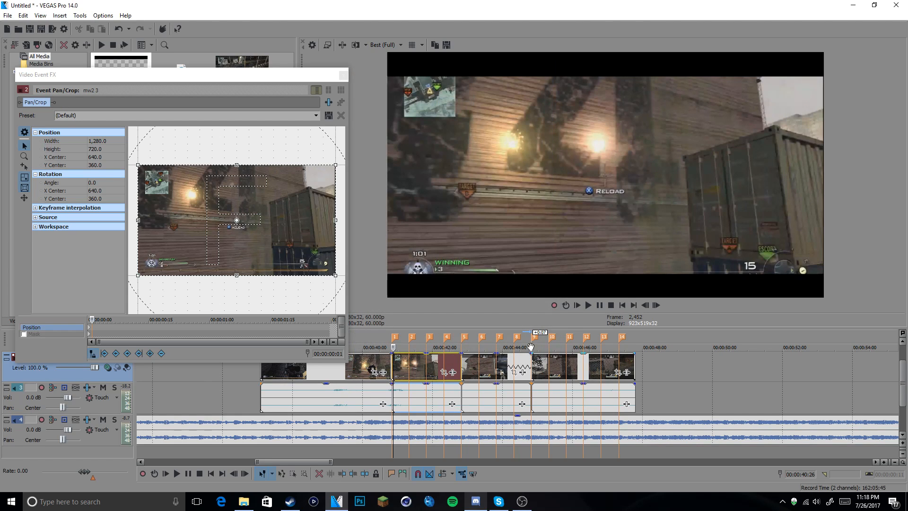
Step to 00:00:40;26 at the start of the clip on marker 1 and shrink its pan/crop frame to about 1,225.5 × 689.3.
{"action": "left_click", "coordinate": [647, 305]}
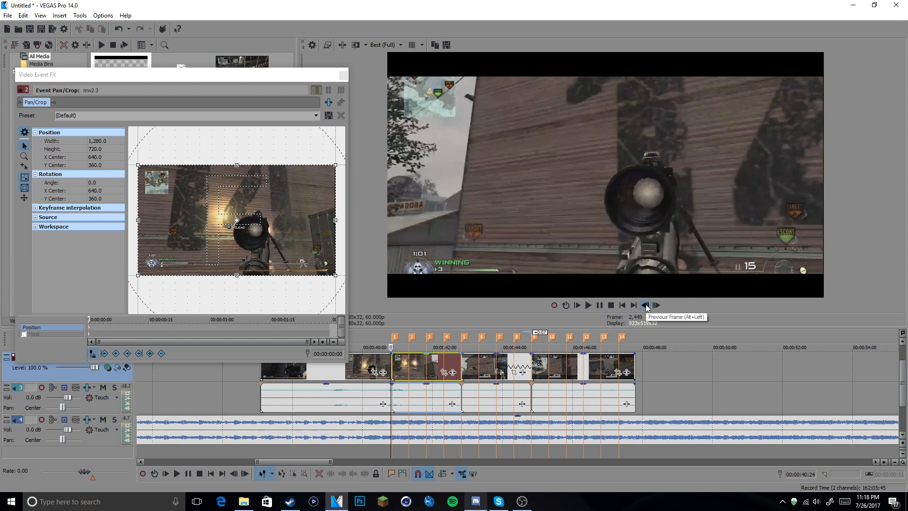
{"action": "left_click", "coordinate": [657, 305]}
{"action": "left_click", "coordinate": [656, 306]}
{"action": "left_click", "coordinate": [657, 305]}
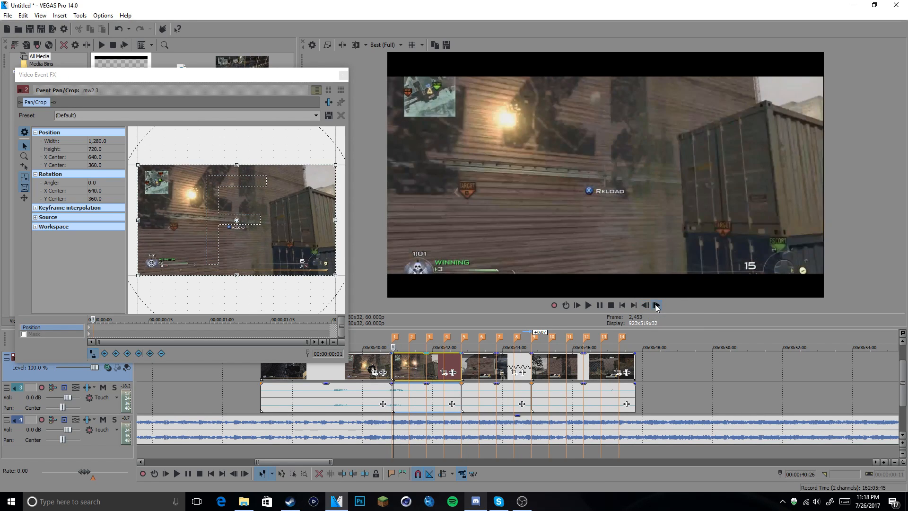
{"action": "left_click", "coordinate": [657, 305]}
{"action": "left_click", "coordinate": [656, 306]}
{"action": "left_click", "coordinate": [657, 306]}
{"action": "left_click", "coordinate": [656, 305]}
{"action": "left_click", "coordinate": [396, 361]}
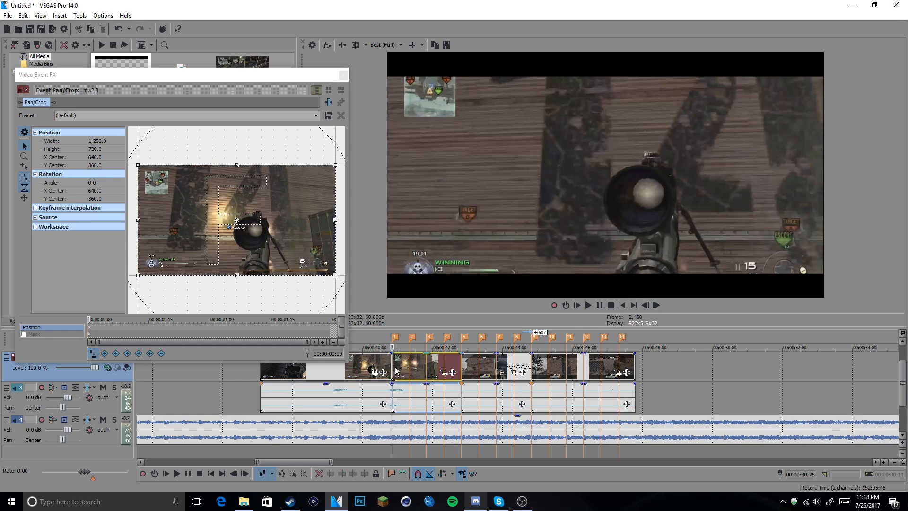
{"action": "left_click", "coordinate": [657, 306]}
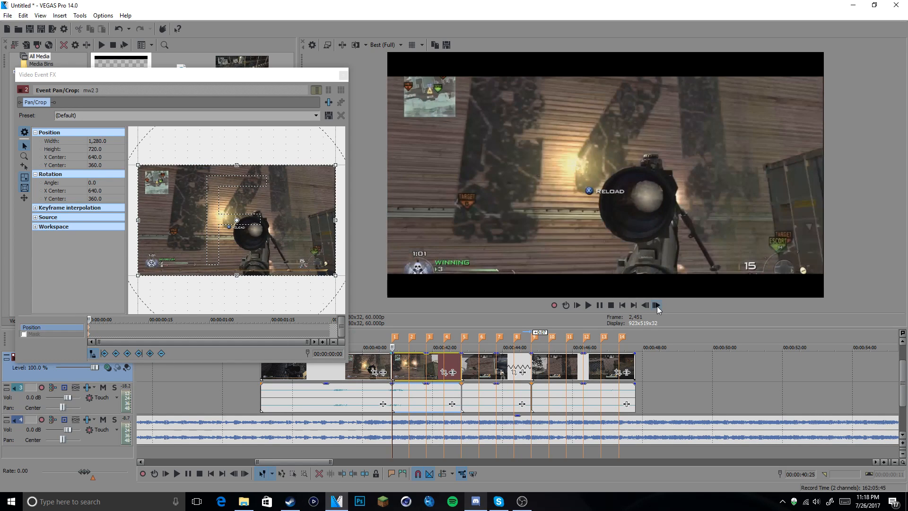
{"action": "left_click", "coordinate": [657, 305]}
{"action": "left_click_drag", "start_coordinate": [336, 276], "coordinate": [332, 272]}
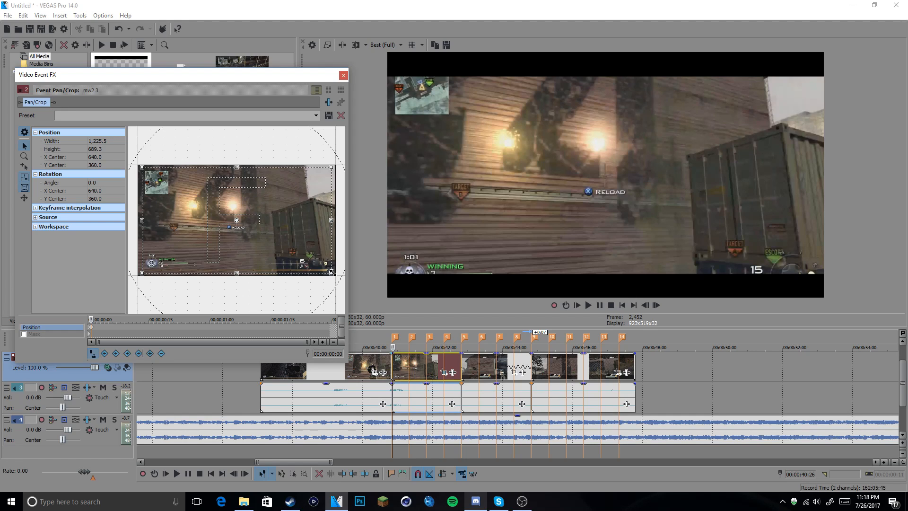
Add pan/crop position keyframes to the clip at markers 2, 3 and 4.
{"action": "left_click", "coordinate": [407, 367]}
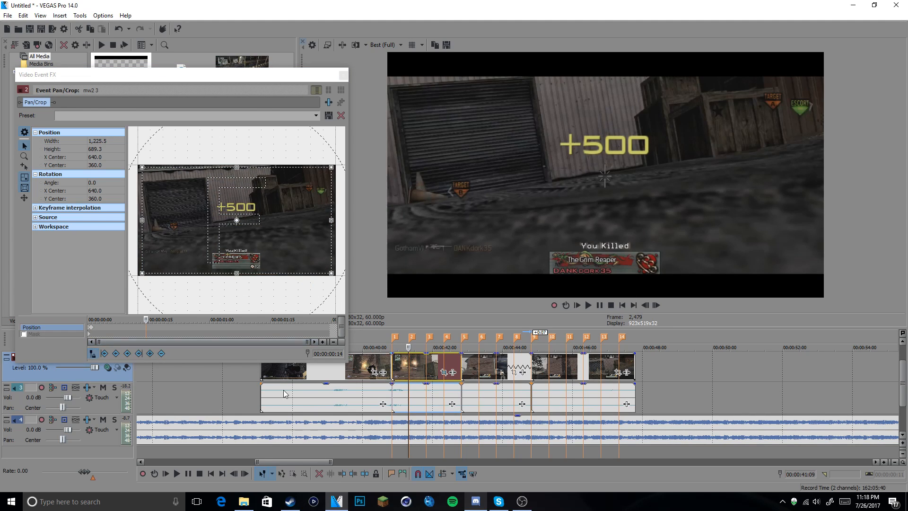
{"action": "left_click", "coordinate": [150, 353]}
{"action": "left_click", "coordinate": [426, 362]}
{"action": "left_click", "coordinate": [150, 353]}
{"action": "left_click", "coordinate": [446, 361]}
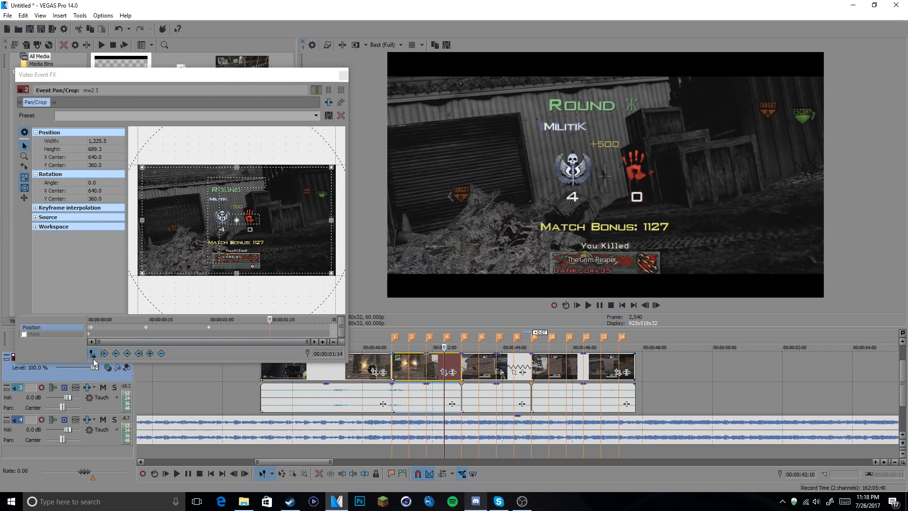
Zoom and tilt the crop to about 1,127.3 × 634.1 at -2.4° on marker 5, and restore the full frame just before it.
{"action": "left_click", "coordinate": [459, 363]}
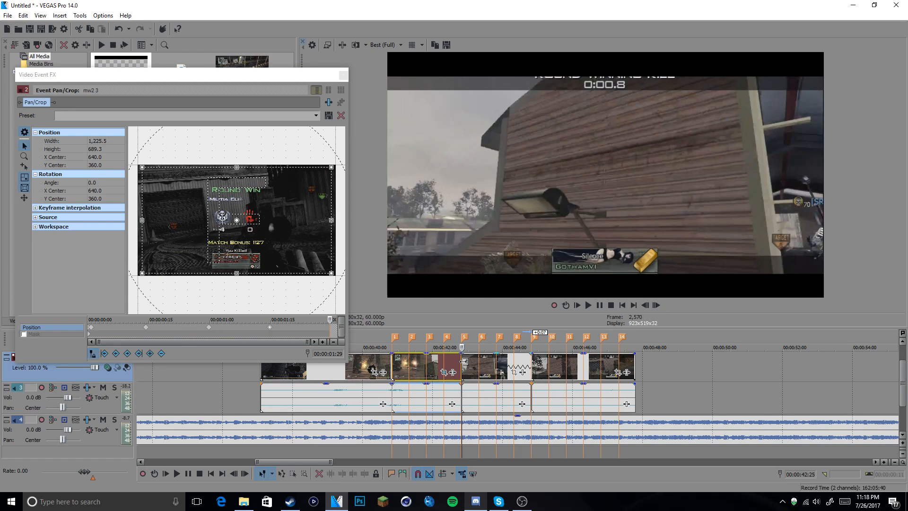
{"action": "left_click_drag", "start_coordinate": [329, 273], "coordinate": [324, 273]}
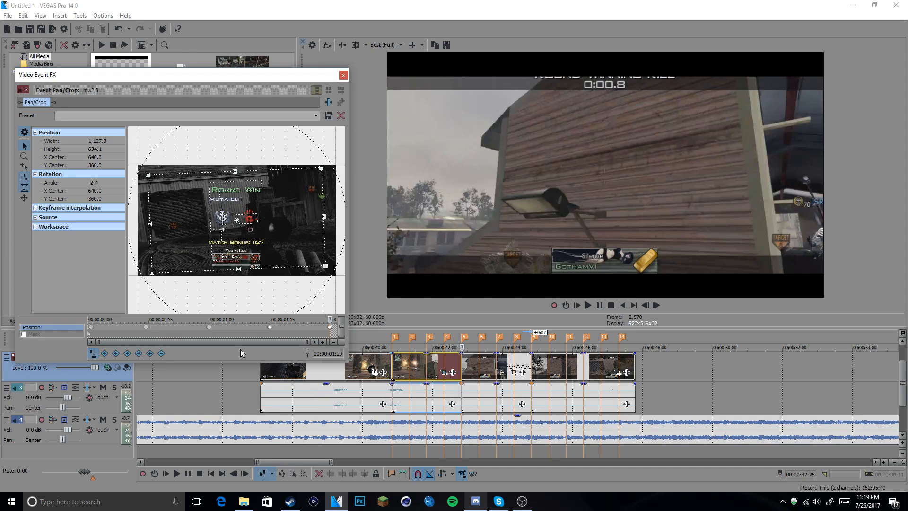
{"action": "left_click", "coordinate": [330, 320]}
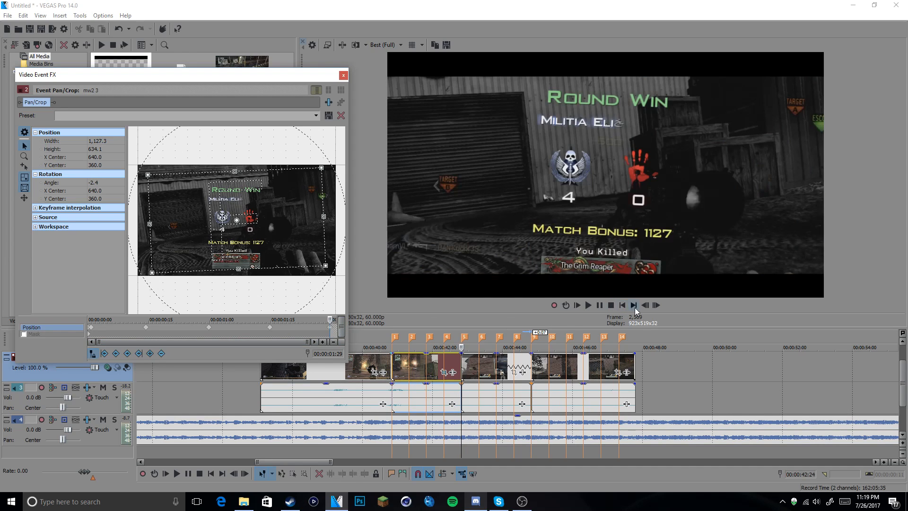
{"action": "left_click", "coordinate": [646, 305]}
{"action": "left_click", "coordinate": [647, 305]}
{"action": "right_click", "coordinate": [238, 237]}
{"action": "left_click", "coordinate": [264, 244]}
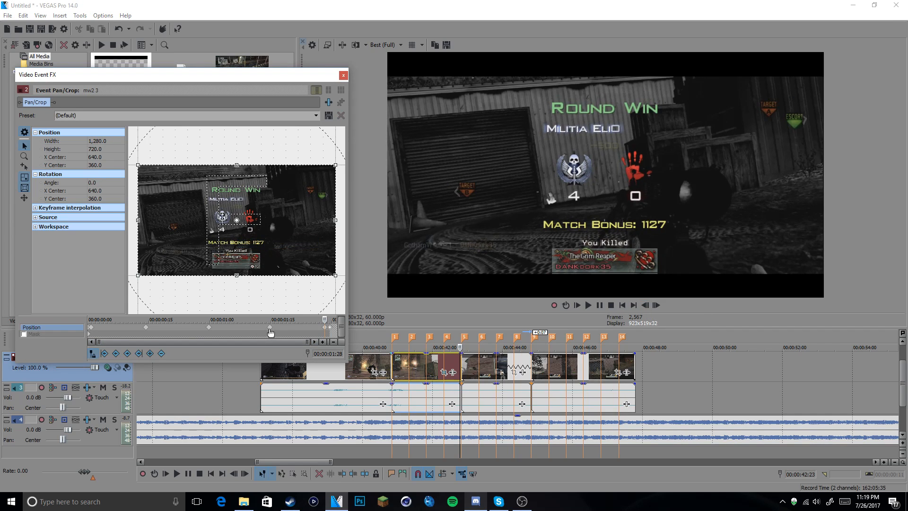
Restore the full pan/crop frame two frames before each of the keyframes at markers 4, 3 and 2.
{"action": "left_click", "coordinate": [270, 327]}
{"action": "left_click", "coordinate": [646, 305]}
{"action": "left_click", "coordinate": [646, 305]}
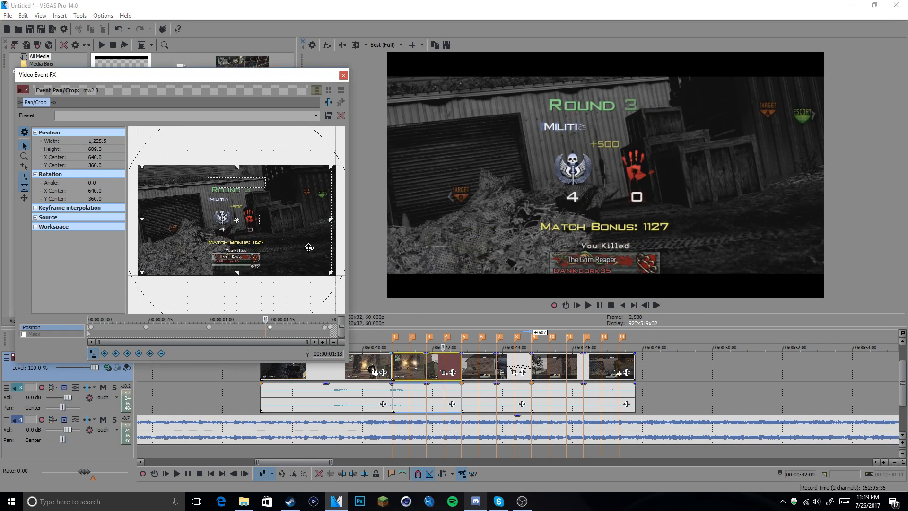
{"action": "left_click", "coordinate": [621, 306]}
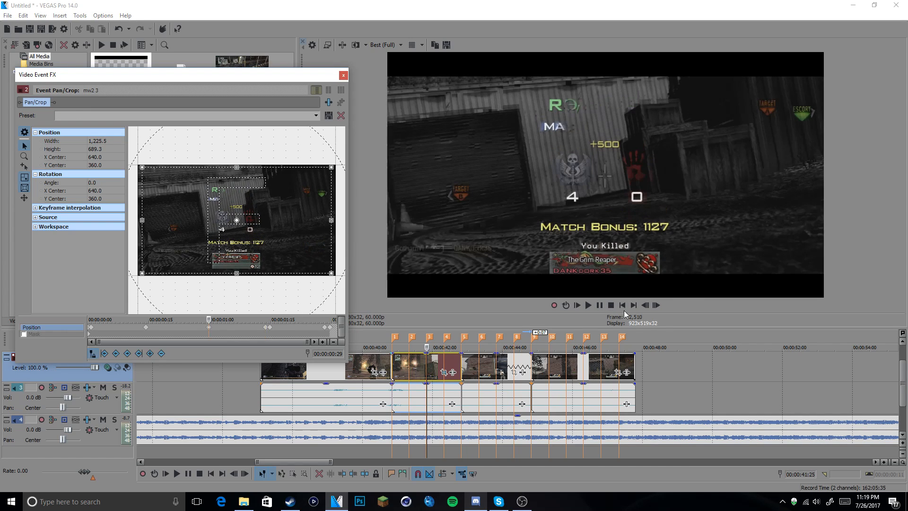
{"action": "left_click", "coordinate": [646, 305]}
{"action": "left_click", "coordinate": [646, 305]}
{"action": "right_click", "coordinate": [253, 253]}
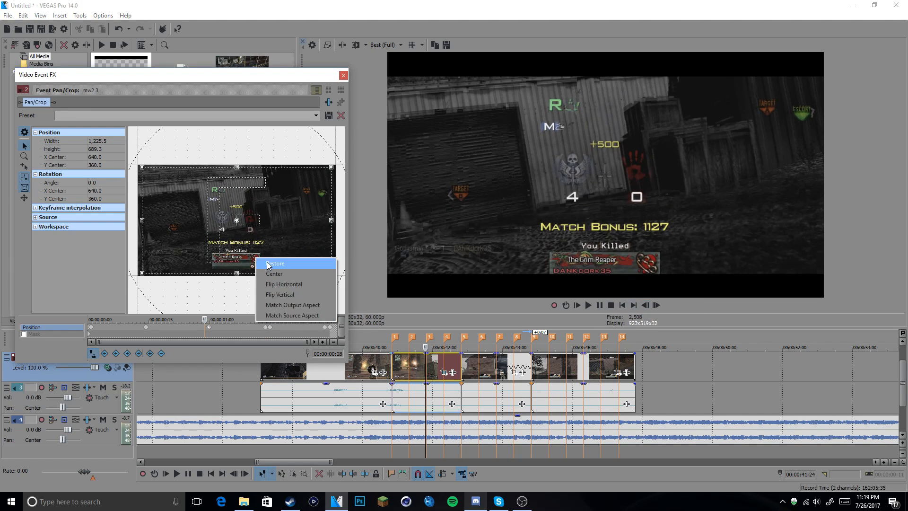
{"action": "left_click", "coordinate": [264, 259]}
{"action": "left_click", "coordinate": [142, 326]}
{"action": "left_click", "coordinate": [640, 298]}
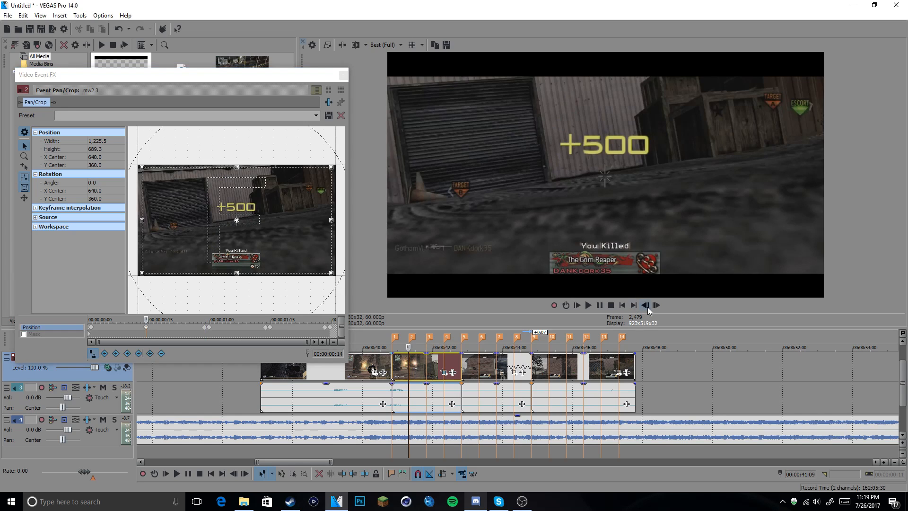
{"action": "right_click", "coordinate": [260, 256]}
{"action": "left_click", "coordinate": [272, 259]}
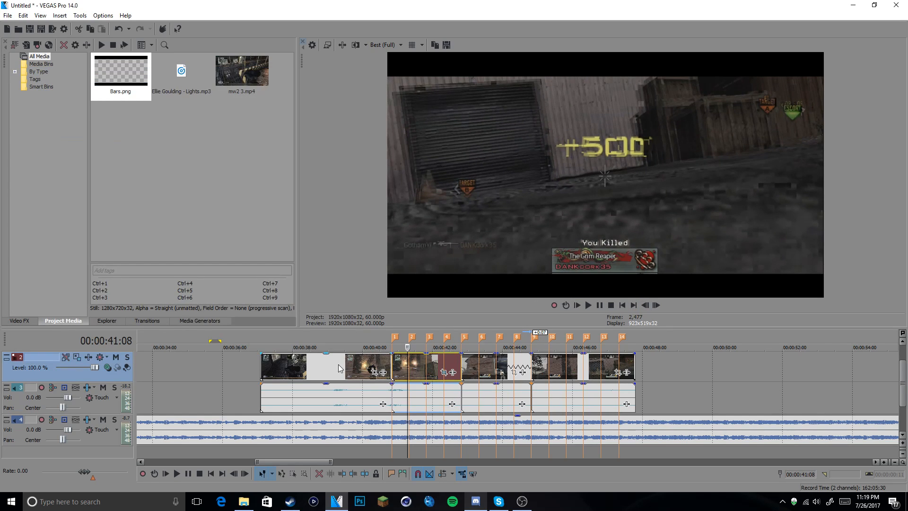
Play back the edit from the start of the first clip at 00:00:37;02 through marker 4 to check the zooms on the beats.
{"action": "left_click", "coordinate": [271, 367]}
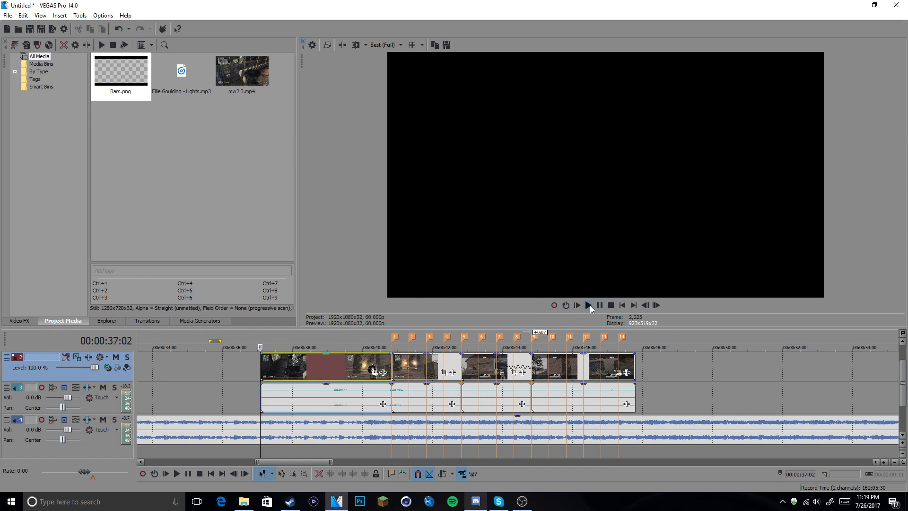
{"action": "left_click", "coordinate": [589, 305]}
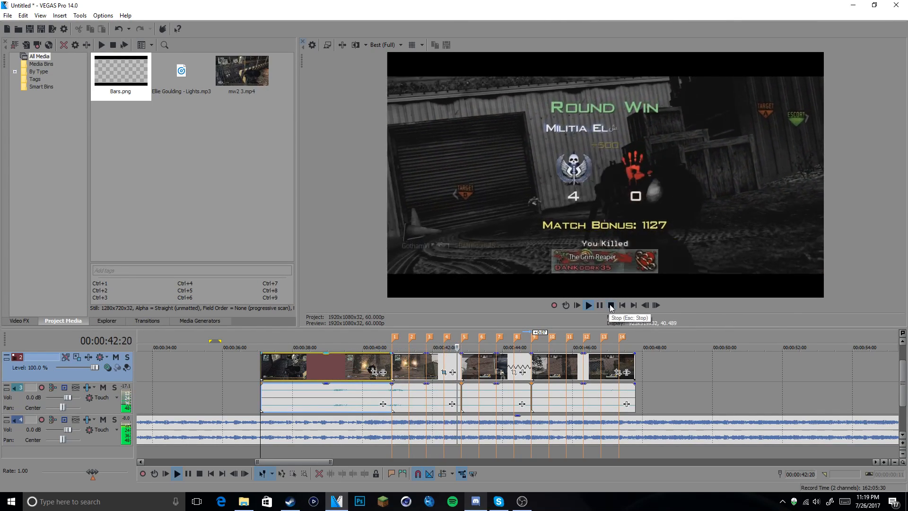
{"action": "left_click", "coordinate": [610, 306]}
Open Track Motion for the gameplay track at marker 5 and add a position keyframe at 00:00:42;25.
{"action": "left_click", "coordinate": [458, 364]}
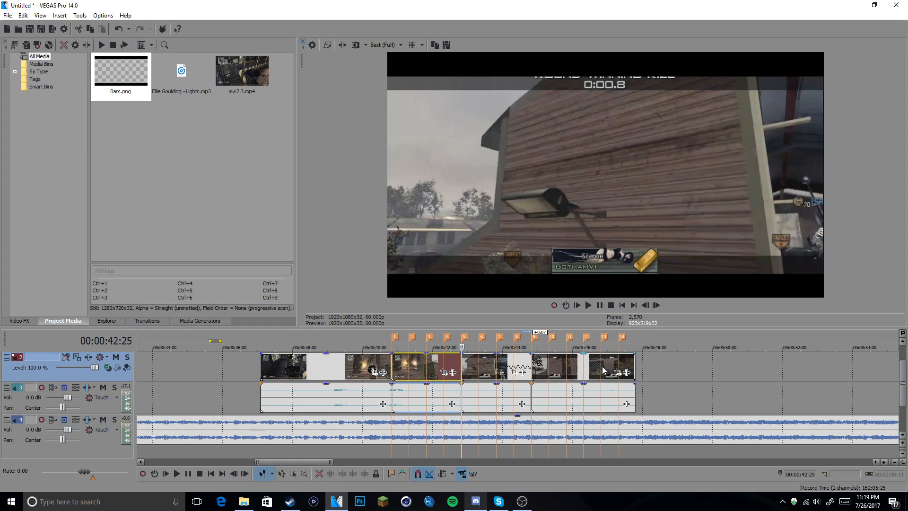
{"action": "left_click", "coordinate": [580, 371]}
{"action": "left_click", "coordinate": [462, 367]}
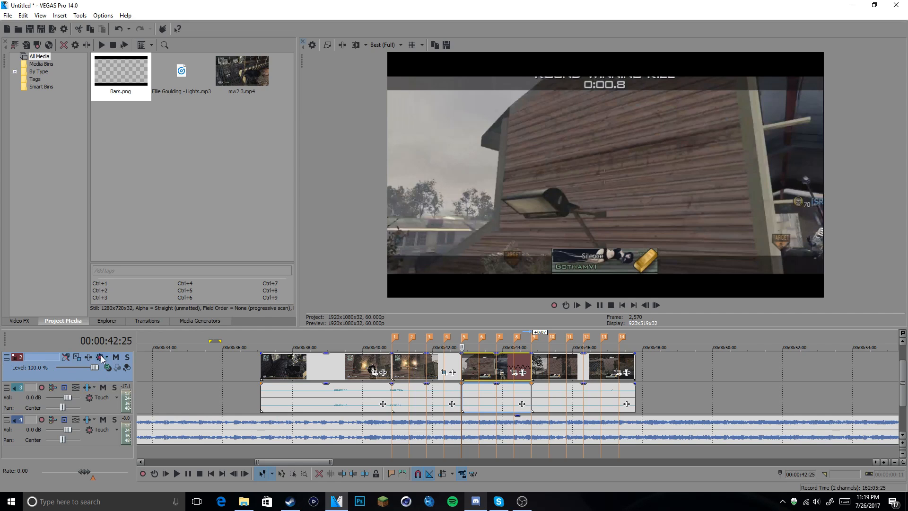
{"action": "left_click", "coordinate": [79, 359]}
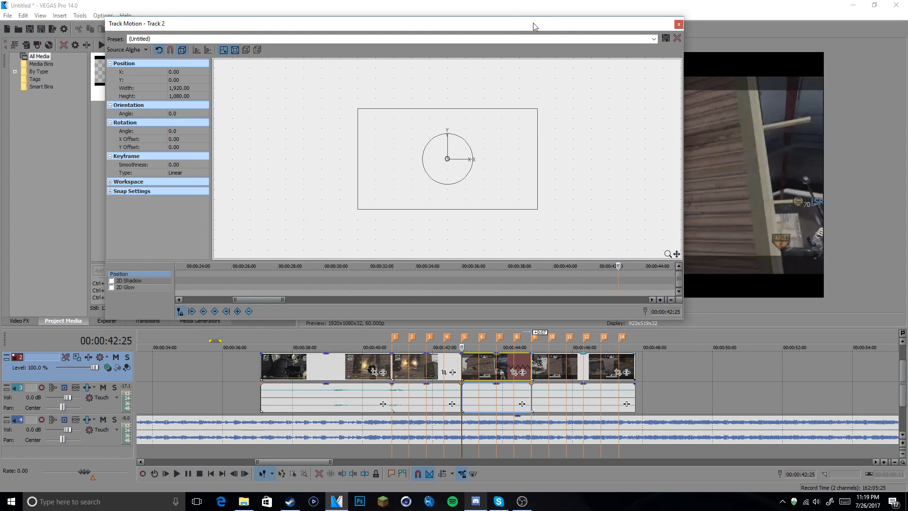
{"action": "left_click_drag", "start_coordinate": [533, 22], "coordinate": [404, 22]}
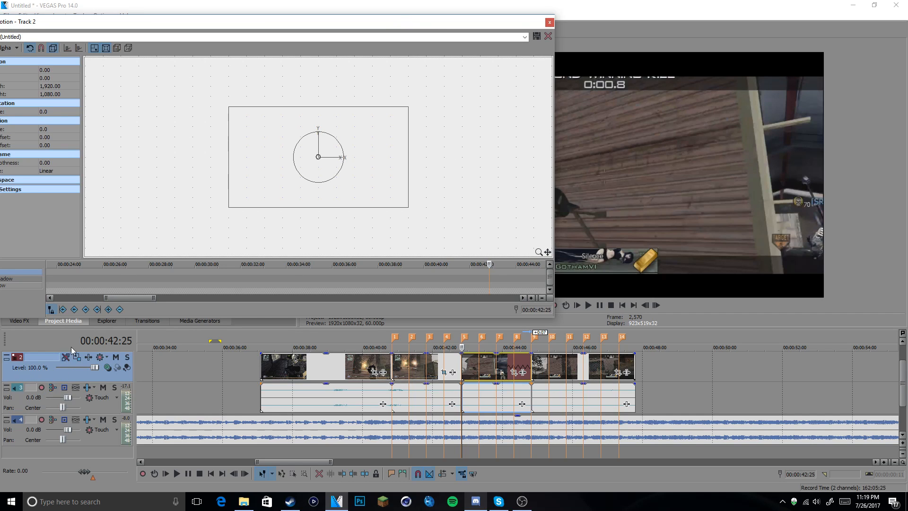
{"action": "left_click", "coordinate": [108, 310]}
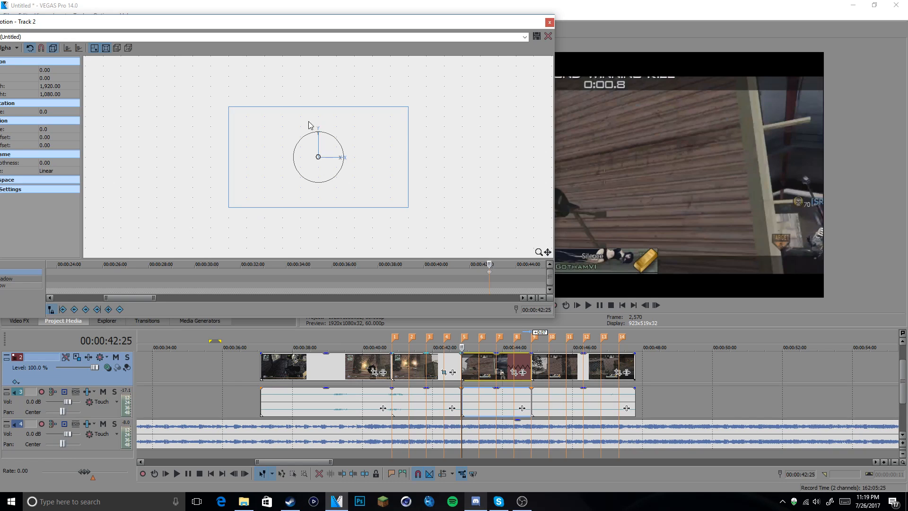
Advance two frames to 00:00:42;26 and shrink the track motion frame to about 1,867 × 1,050.
{"action": "left_click", "coordinate": [656, 306]}
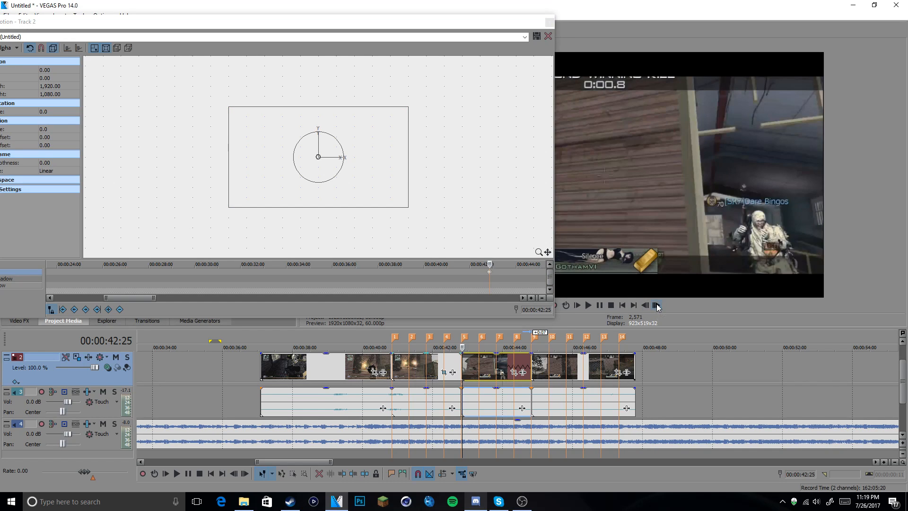
{"action": "left_click", "coordinate": [656, 305]}
{"action": "left_click", "coordinate": [409, 208]}
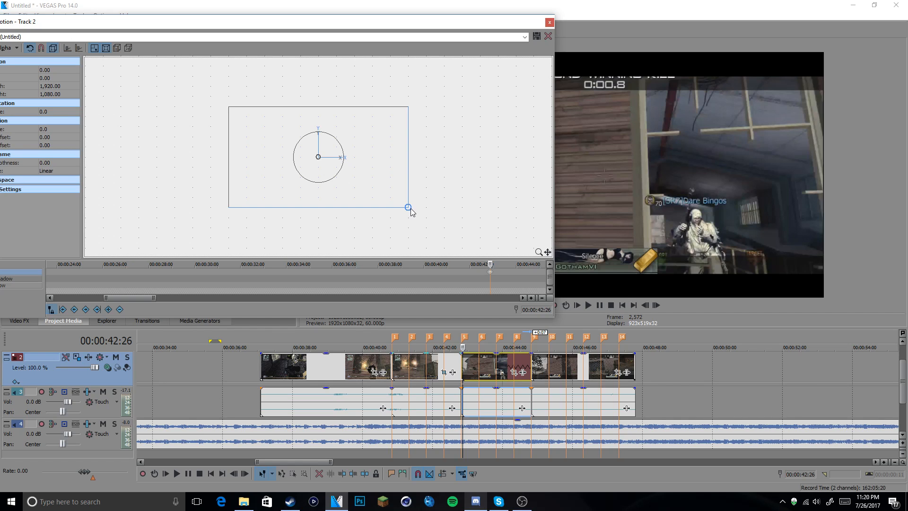
{"action": "left_click_drag", "start_coordinate": [410, 208], "coordinate": [407, 204]}
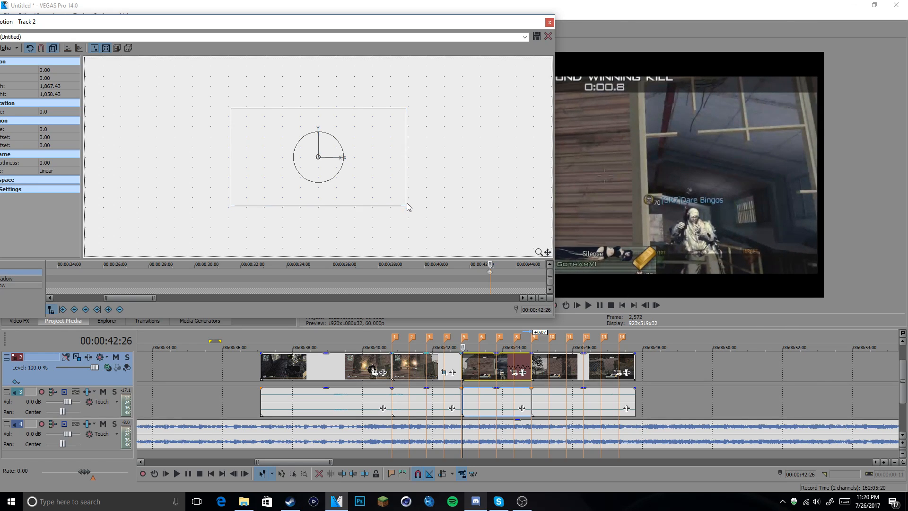
Add Track Motion position keyframes at markers 6, 7, 8 and 9.
{"action": "left_click", "coordinate": [479, 365]}
{"action": "left_click", "coordinate": [109, 309]}
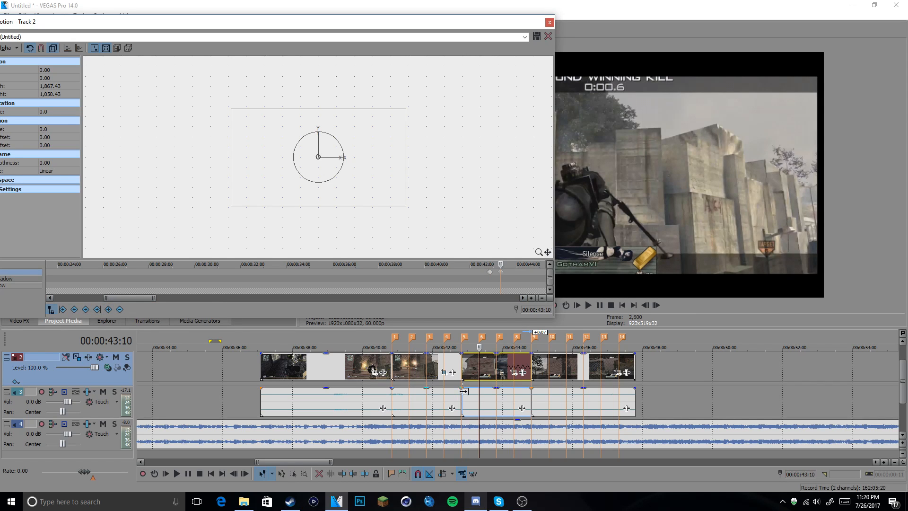
{"action": "left_click", "coordinate": [496, 368]}
{"action": "left_click", "coordinate": [463, 251]}
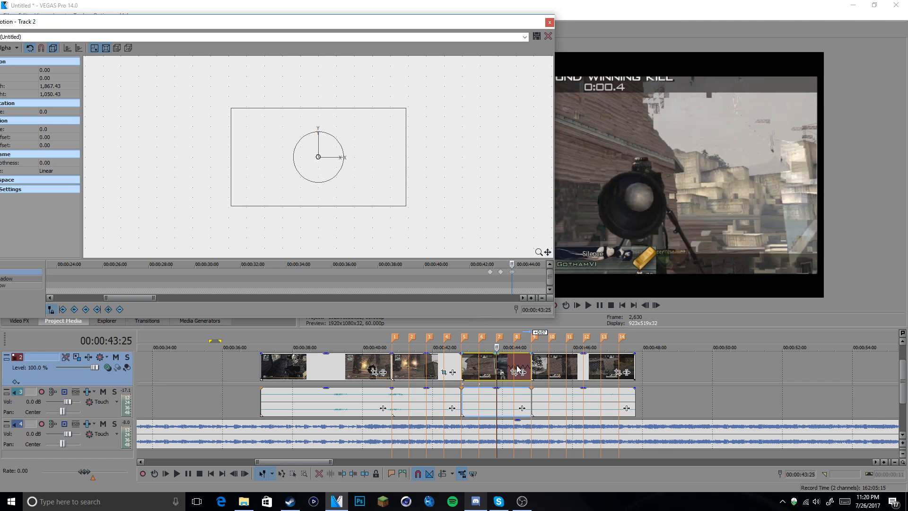
{"action": "left_click", "coordinate": [515, 366]}
{"action": "left_click", "coordinate": [478, 251]}
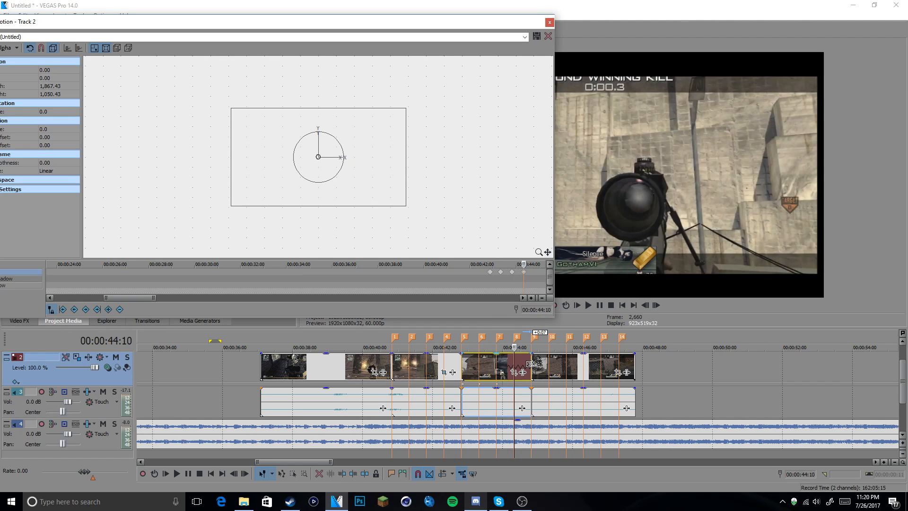
{"action": "left_click", "coordinate": [532, 364]}
{"action": "left_click", "coordinate": [461, 312]}
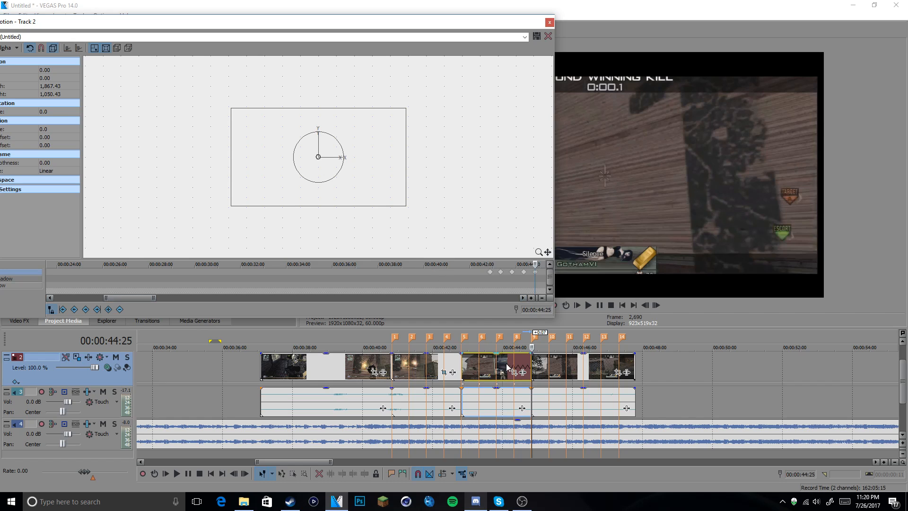
Paste the shrunken Track Motion position keyframe at markers 10, 11 and 12.
{"action": "left_click", "coordinate": [549, 365]}
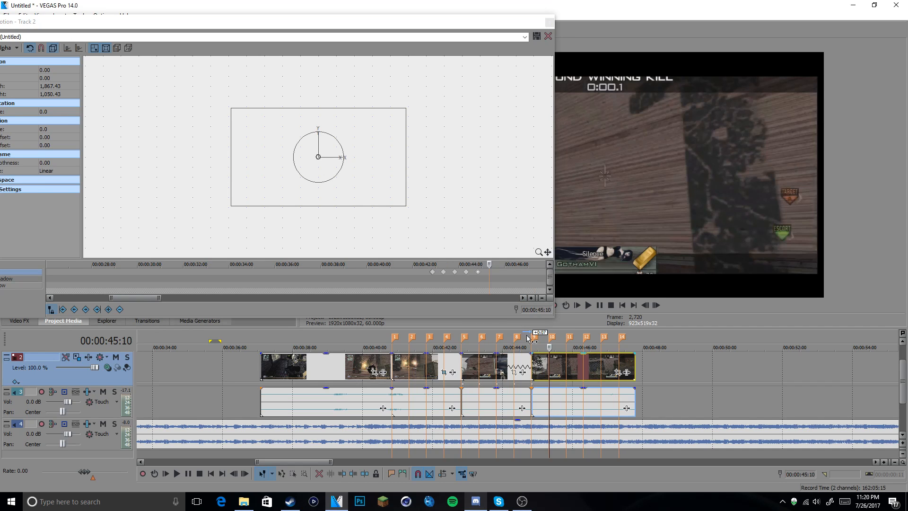
{"action": "left_click", "coordinate": [566, 362]}
{"action": "left_click", "coordinate": [484, 313]}
{"action": "key", "text": "ctrl+v"}
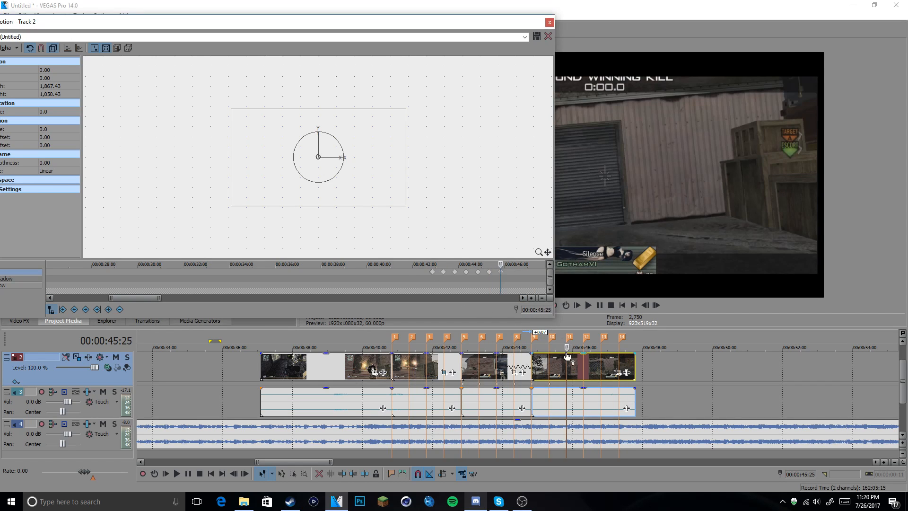
{"action": "left_click", "coordinate": [584, 365]}
{"action": "left_click", "coordinate": [469, 313]}
{"action": "key", "text": "ctrl+v"}
Paste the same Track Motion position keyframe at markers 13 and 14.
{"action": "left_click", "coordinate": [599, 367]}
{"action": "left_click", "coordinate": [475, 311]}
{"action": "key", "text": "ctrl+v"}
{"action": "left_click", "coordinate": [615, 365]}
{"action": "left_click", "coordinate": [619, 364]}
{"action": "left_click", "coordinate": [454, 310]}
{"action": "key", "text": "ctrl+v"}
Restore the track motion frame to its full 1,920 × 1,080 size at 00:00:43;09, just before the marker 6 keyframe.
{"action": "left_click", "coordinate": [531, 364]}
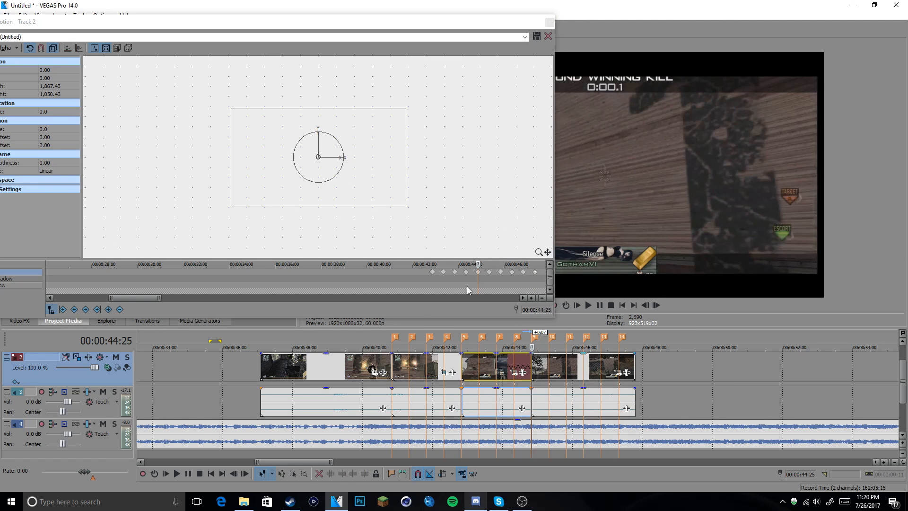
{"action": "left_click", "coordinate": [444, 284]}
{"action": "scroll", "coordinate": [455, 293], "scroll_direction": "up", "scroll_amount": 4}
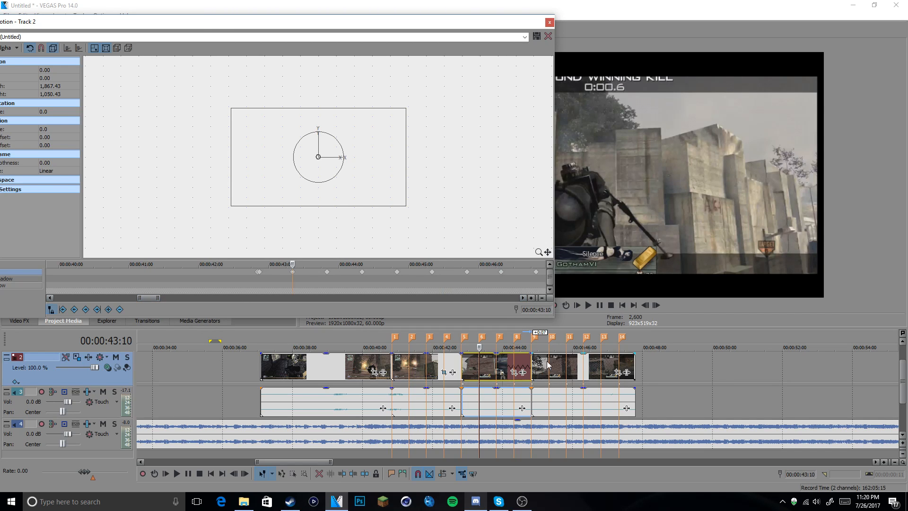
{"action": "left_click", "coordinate": [529, 366]}
{"action": "left_click", "coordinate": [658, 306]}
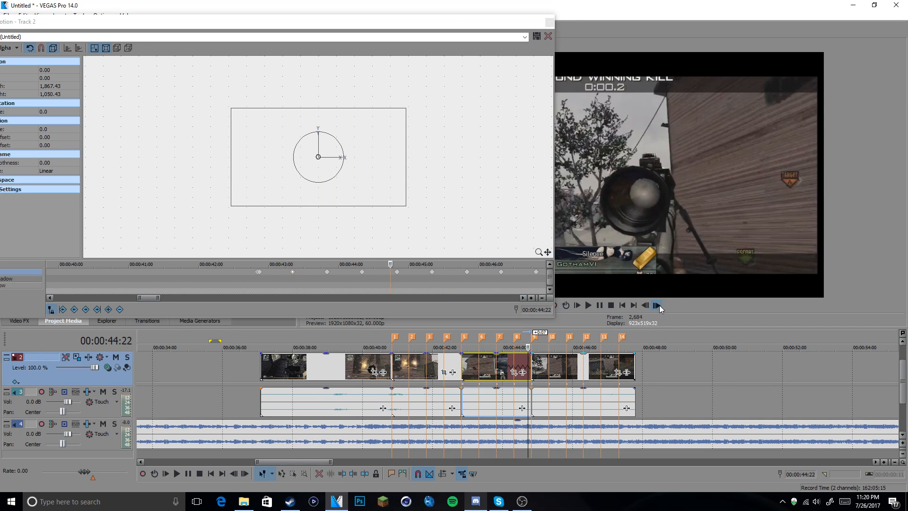
{"action": "left_click", "coordinate": [658, 306]}
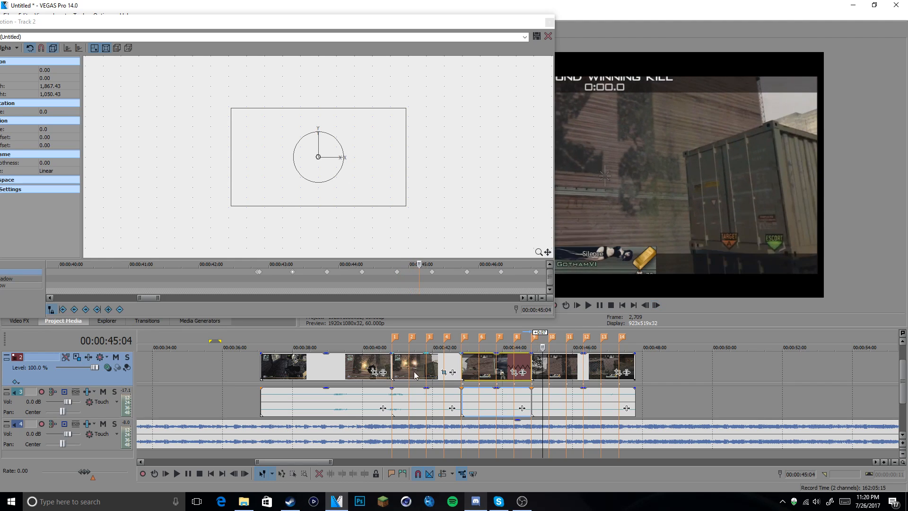
{"action": "left_click", "coordinate": [463, 365]}
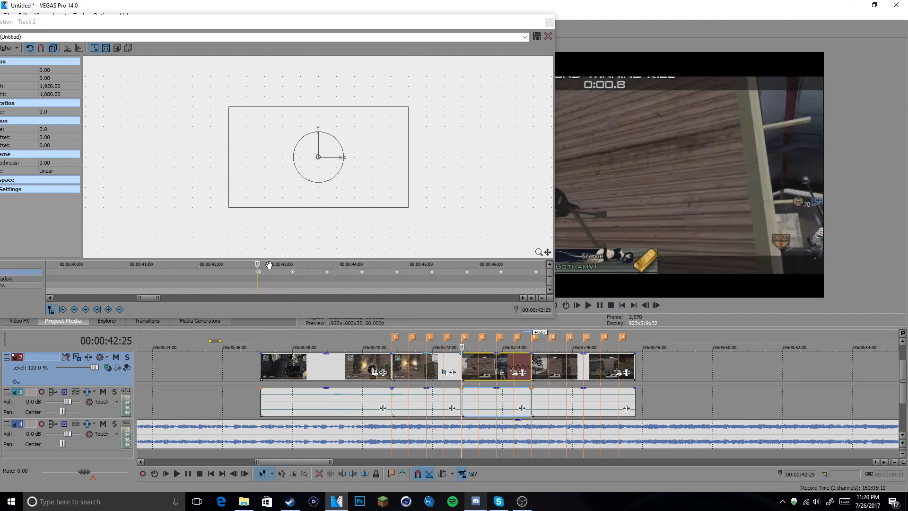
{"action": "left_click", "coordinate": [293, 272]}
{"action": "left_click", "coordinate": [645, 306]}
{"action": "right_click", "coordinate": [368, 206]}
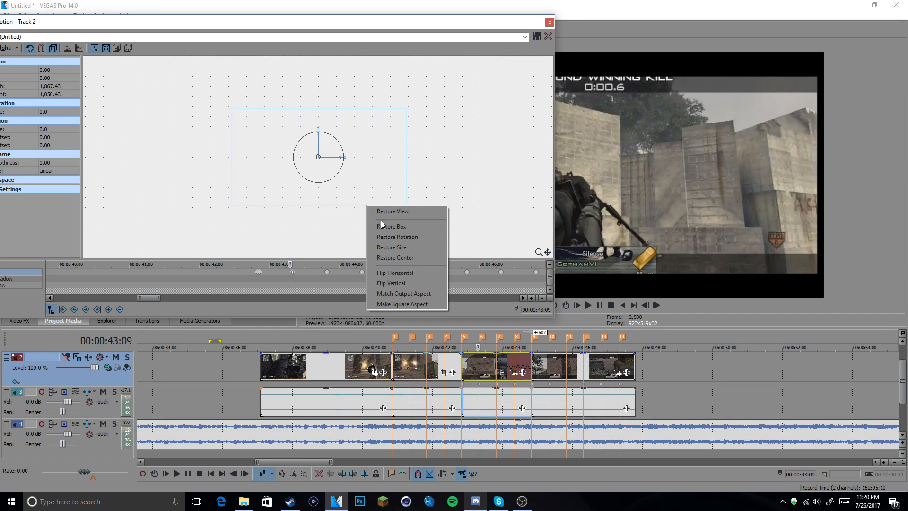
{"action": "left_click", "coordinate": [405, 250]}
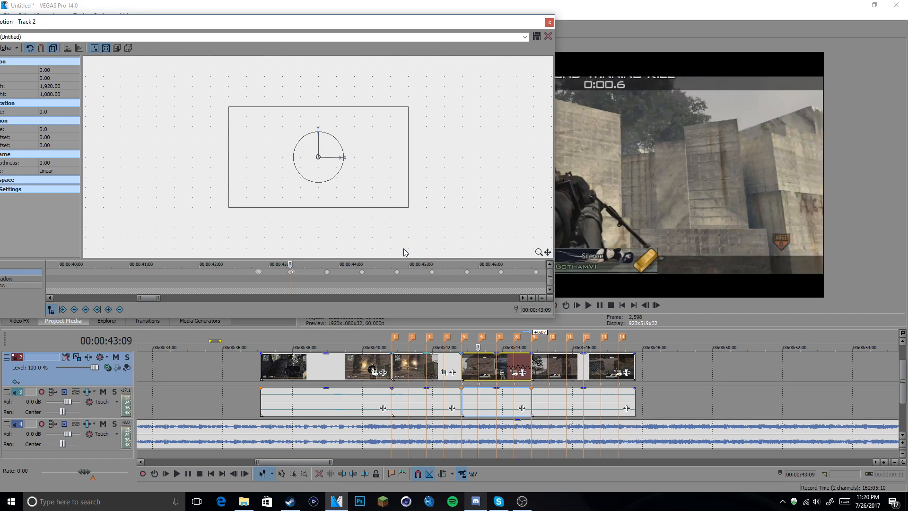
{"action": "right_click", "coordinate": [365, 234]}
{"action": "left_click", "coordinate": [401, 264]}
{"action": "right_click", "coordinate": [373, 233]}
{"action": "left_click", "coordinate": [403, 256]}
{"action": "right_click", "coordinate": [363, 228]}
{"action": "left_click", "coordinate": [405, 281]}
Restore the track motion size at 00:00:43;24, just before the marker 7 keyframe.
{"action": "left_click", "coordinate": [327, 277]}
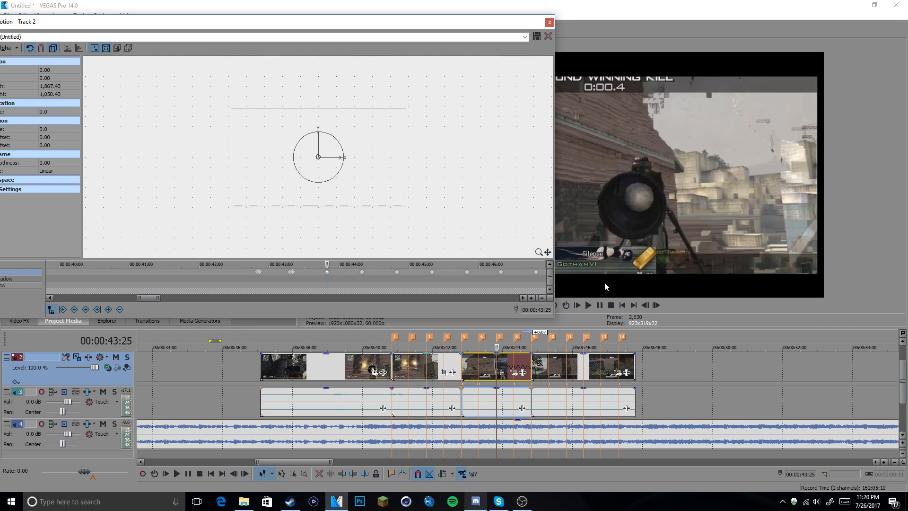
{"action": "left_click", "coordinate": [646, 305]}
{"action": "right_click", "coordinate": [416, 215]}
{"action": "left_click", "coordinate": [453, 254]}
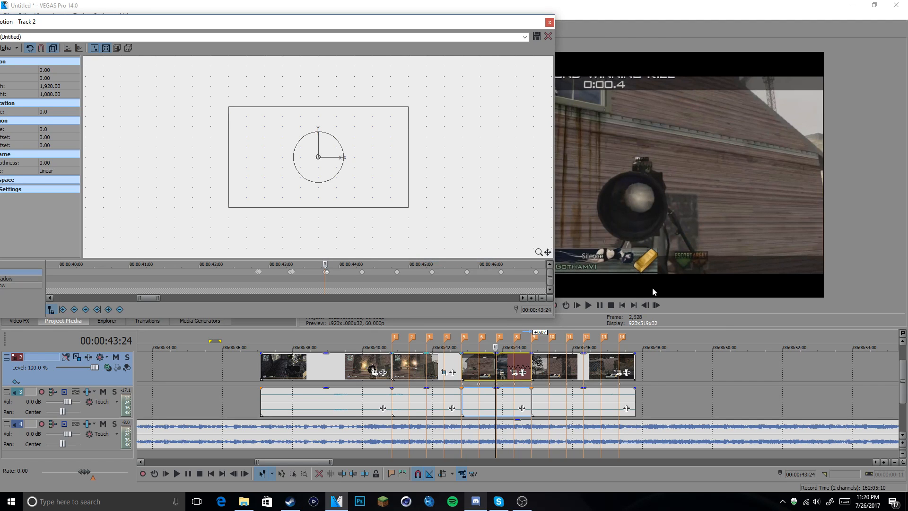
{"action": "left_click", "coordinate": [650, 306]}
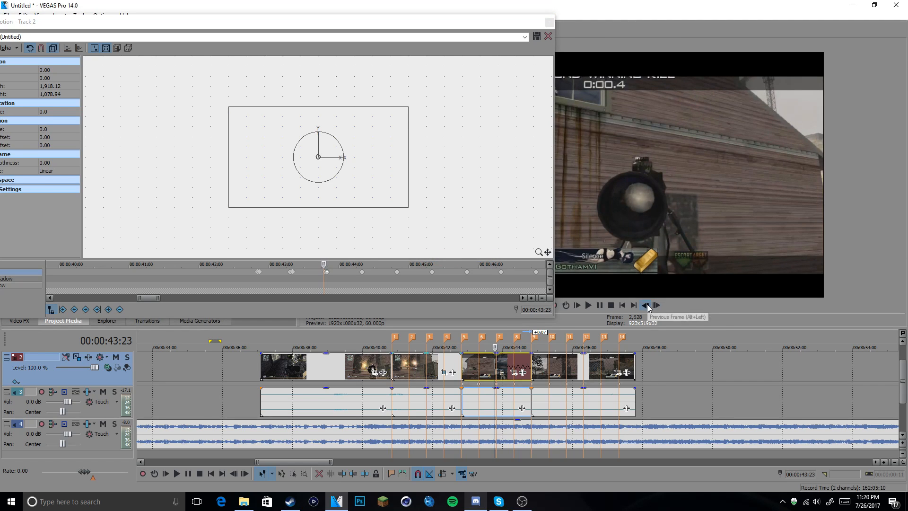
Restore the track motion size at 00:00:44;09, just before the marker 8 keyframe.
{"action": "left_click", "coordinate": [365, 273]}
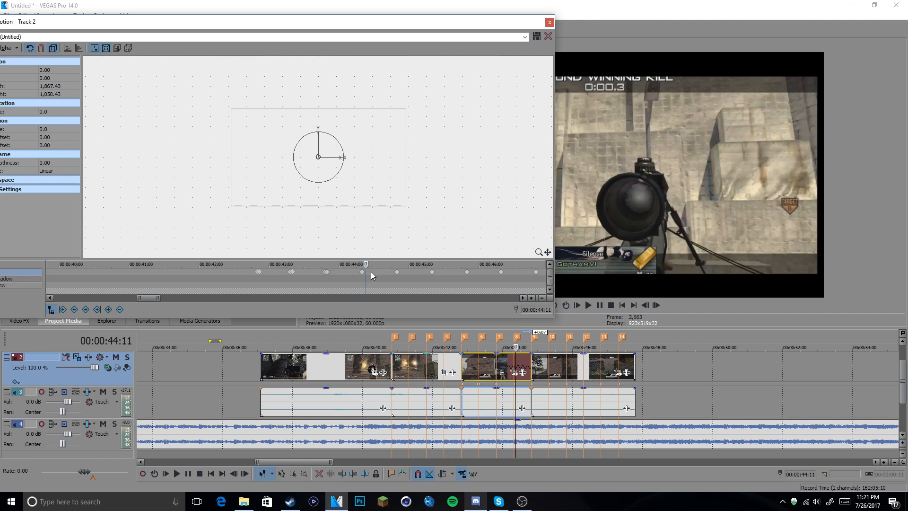
{"action": "left_click", "coordinate": [371, 272]}
{"action": "left_click", "coordinate": [362, 272]}
{"action": "left_click", "coordinate": [645, 305]}
{"action": "left_click", "coordinate": [646, 305]}
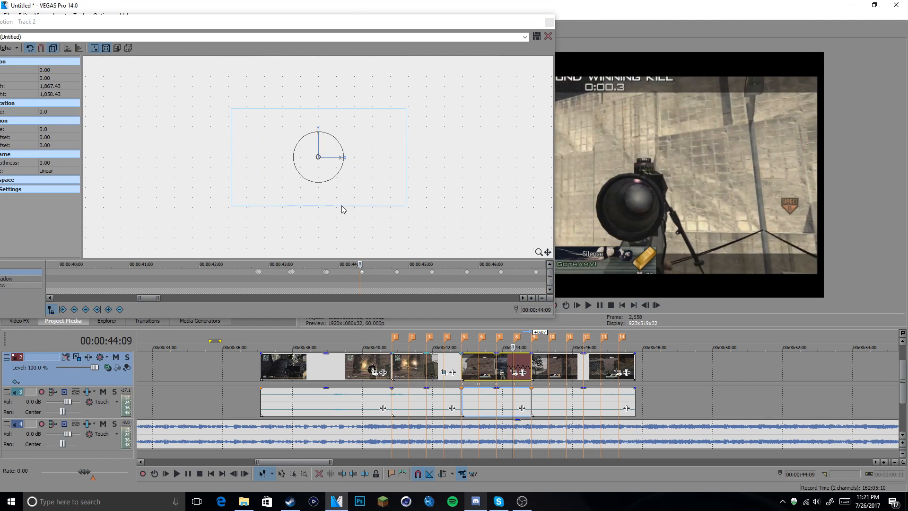
{"action": "right_click", "coordinate": [344, 210]}
{"action": "left_click", "coordinate": [373, 249]}
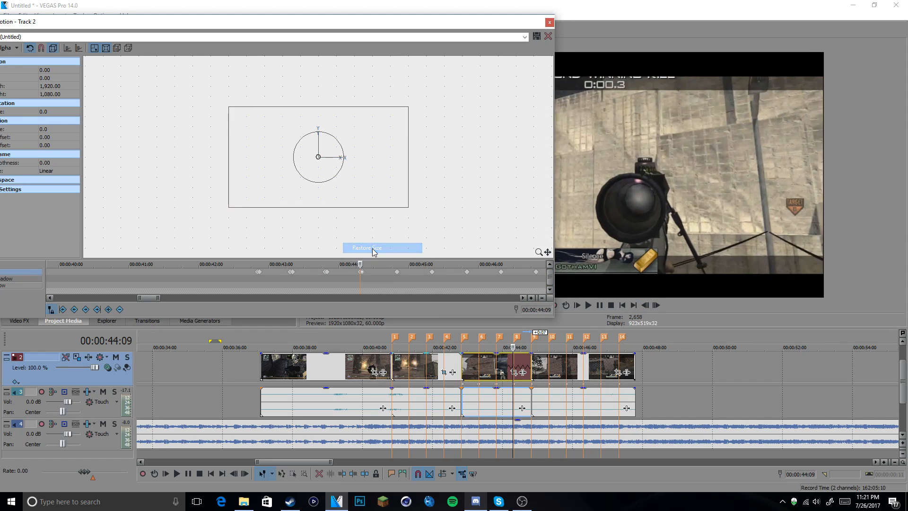
Restore the track motion size just before the marker 9 and 10 keyframes, at 00:00:44;24 and 00:00:45;09.
{"action": "left_click", "coordinate": [397, 272]}
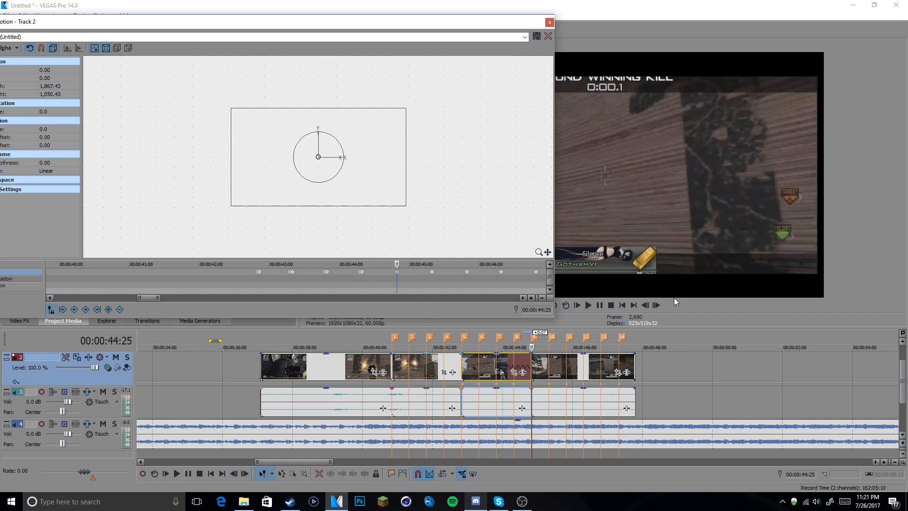
{"action": "right_click", "coordinate": [333, 238]}
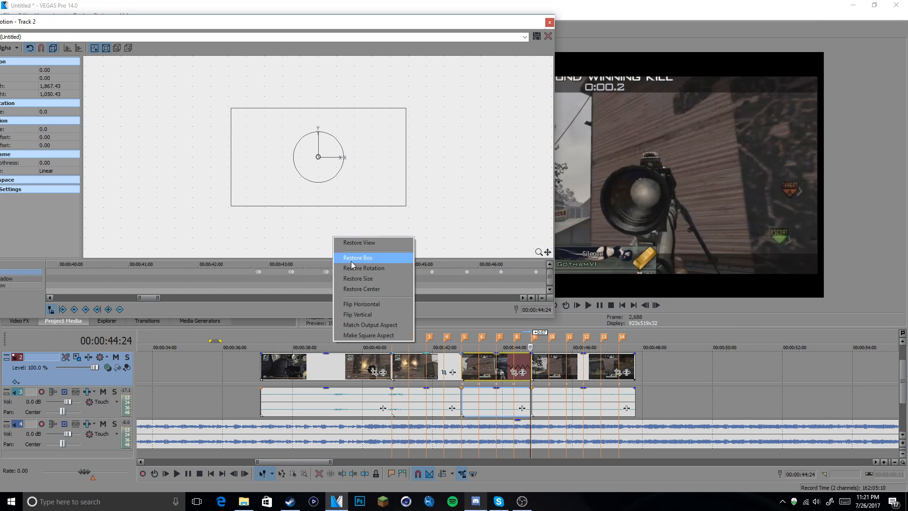
{"action": "left_click", "coordinate": [360, 278]}
{"action": "left_click", "coordinate": [433, 273]}
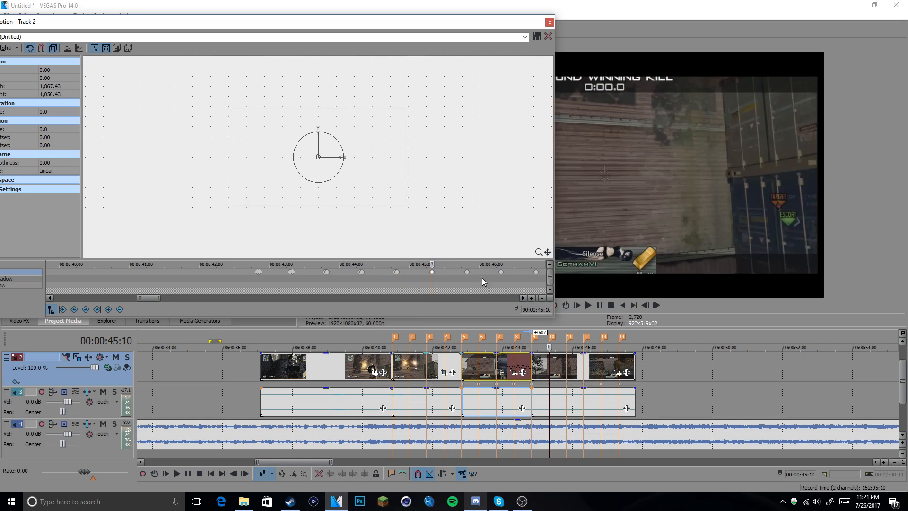
{"action": "left_click", "coordinate": [644, 306]}
{"action": "left_click", "coordinate": [645, 305]}
{"action": "right_click", "coordinate": [403, 218]}
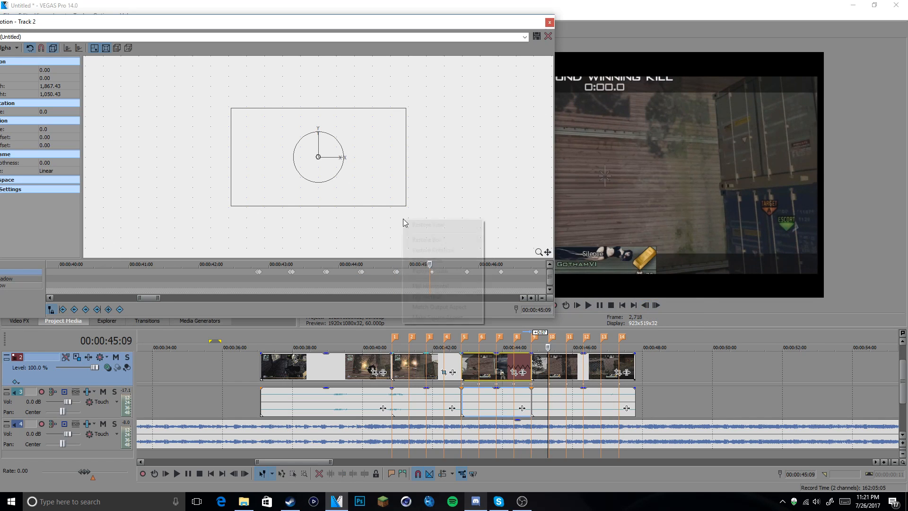
{"action": "left_click", "coordinate": [428, 261]}
Restore the track motion size just before the marker 11 and 12 keyframes, at 00:00:45;24 and 00:00:46;08.
{"action": "left_click", "coordinate": [467, 273]}
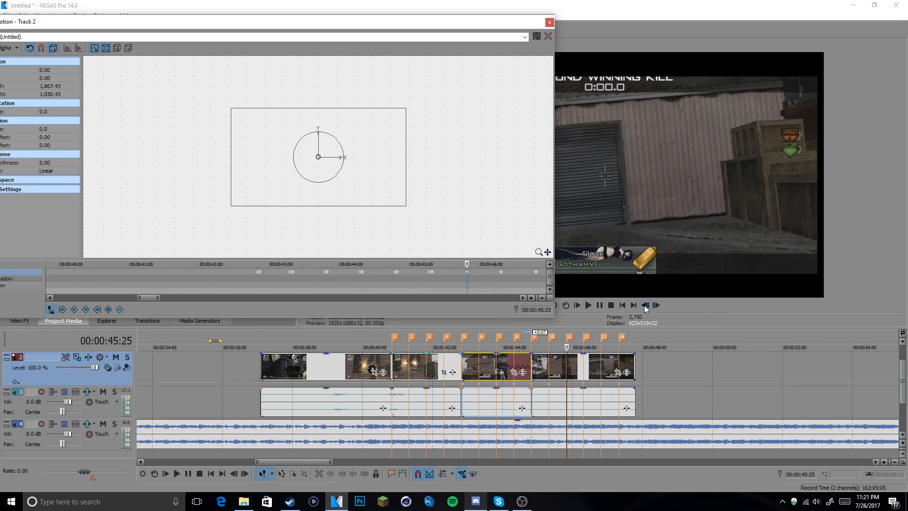
{"action": "right_click", "coordinate": [399, 214]}
{"action": "left_click", "coordinate": [426, 256]}
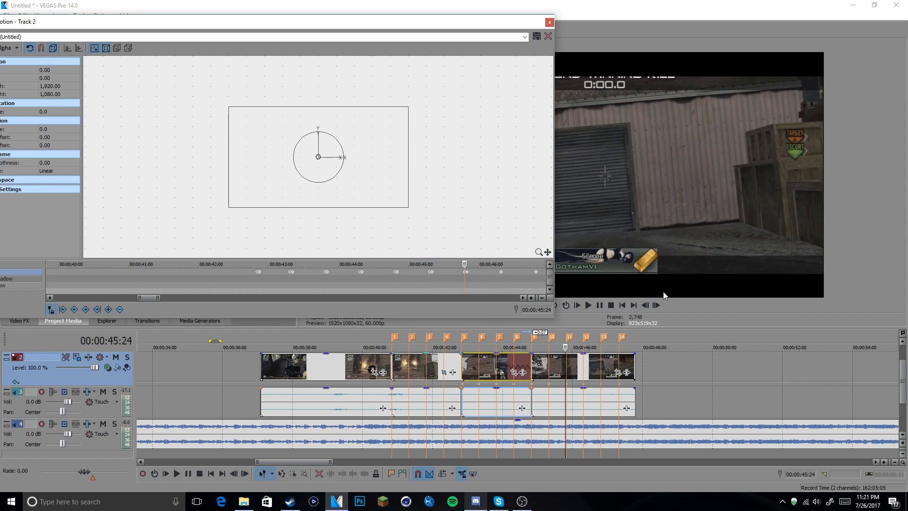
{"action": "left_click", "coordinate": [502, 273]}
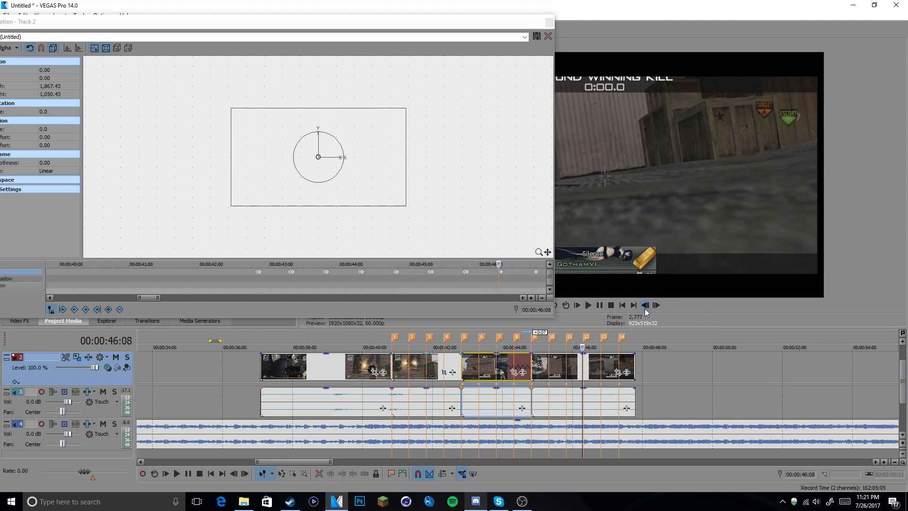
{"action": "right_click", "coordinate": [333, 200]}
{"action": "left_click", "coordinate": [358, 242]}
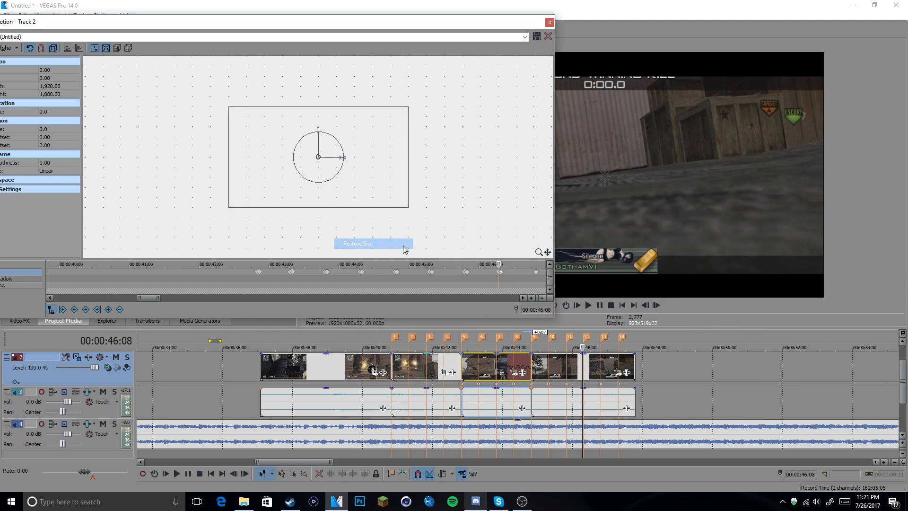
Restore the track motion size just before the marker 13 and 14 keyframes, at 00:00:46;23 and 00:00:47;09.
{"action": "left_click", "coordinate": [536, 272]}
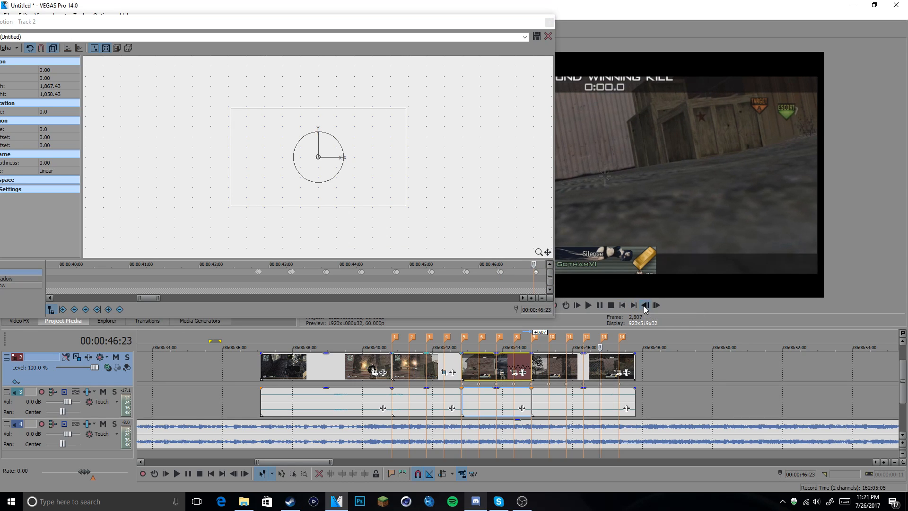
{"action": "right_click", "coordinate": [391, 217]}
{"action": "left_click", "coordinate": [432, 259]}
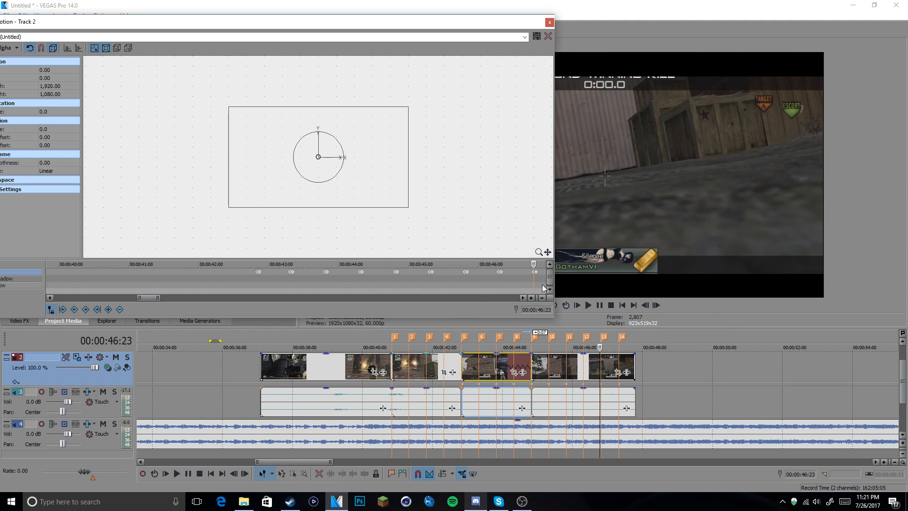
{"action": "left_click", "coordinate": [160, 299]}
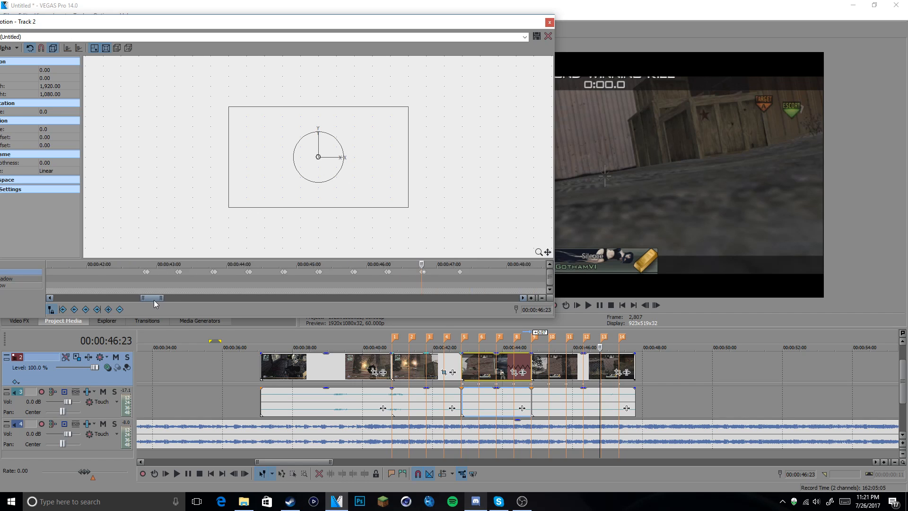
{"action": "left_click", "coordinate": [414, 276]}
{"action": "left_click", "coordinate": [645, 306]}
{"action": "right_click", "coordinate": [411, 212]}
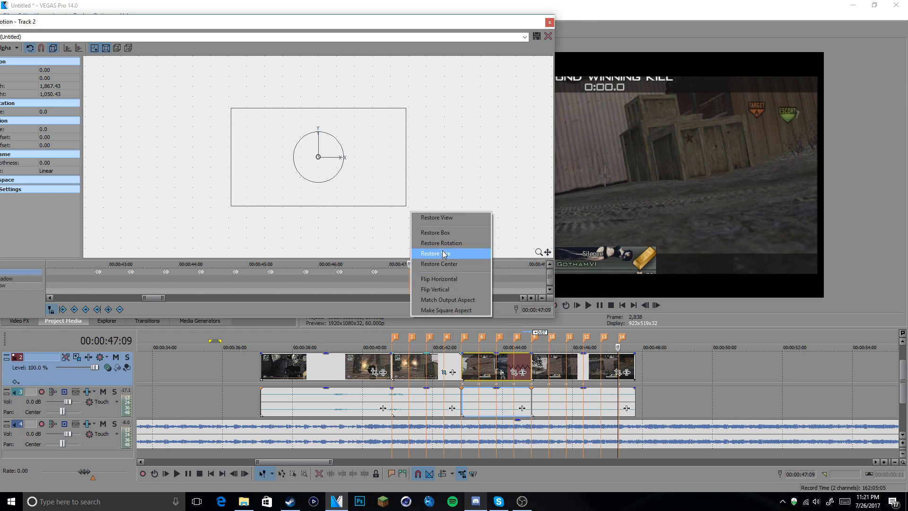
{"action": "left_click", "coordinate": [444, 254]}
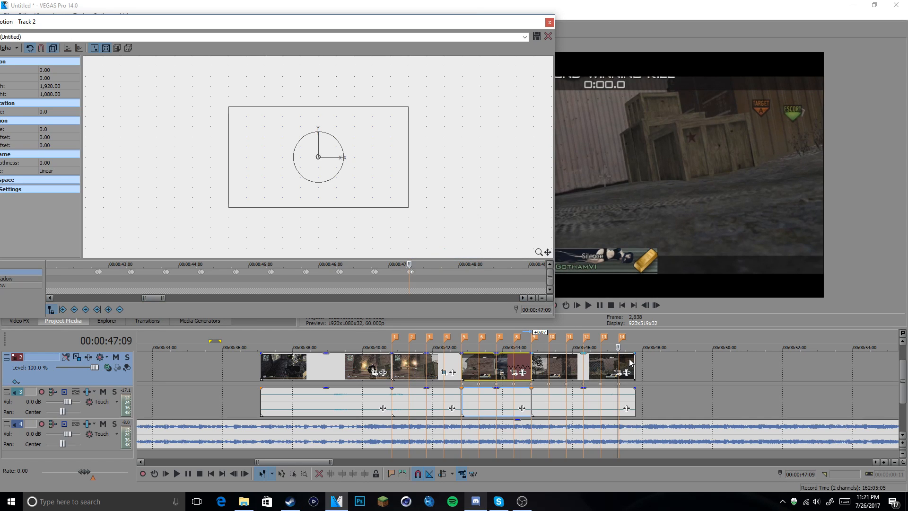
Trim the last clip's end to 00:00:47;09 and enlarge the track motion frame at the marker 14 keyframe to about 1,918 × 1,079.
{"action": "left_click_drag", "start_coordinate": [635, 362], "coordinate": [619, 362]}
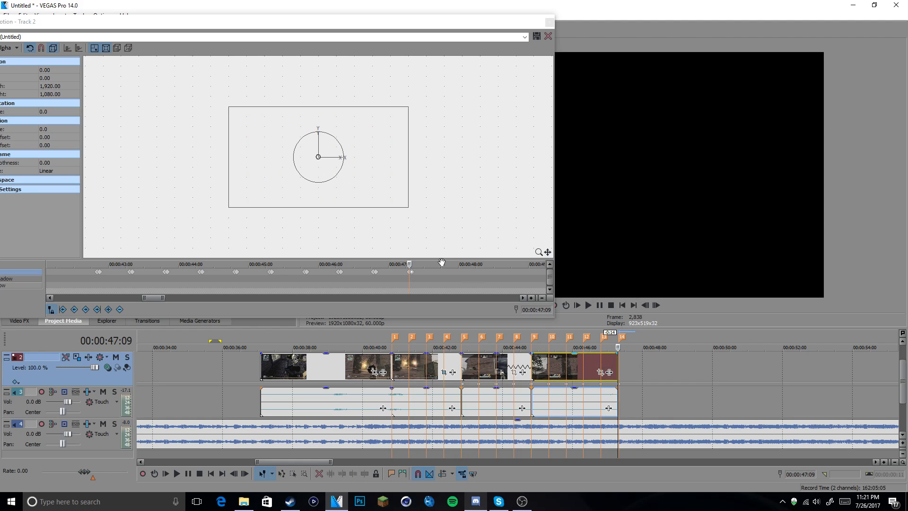
{"action": "left_click", "coordinate": [415, 274]}
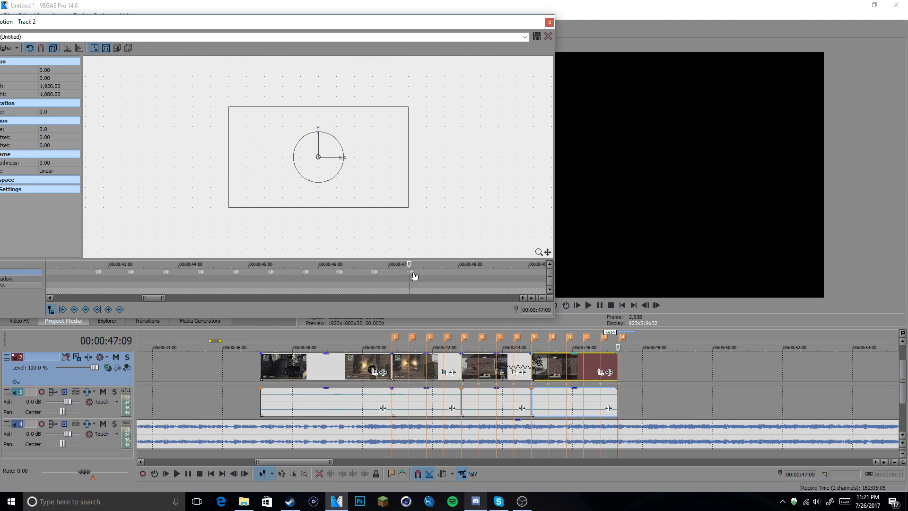
{"action": "left_click", "coordinate": [410, 274]}
{"action": "left_click", "coordinate": [416, 273]}
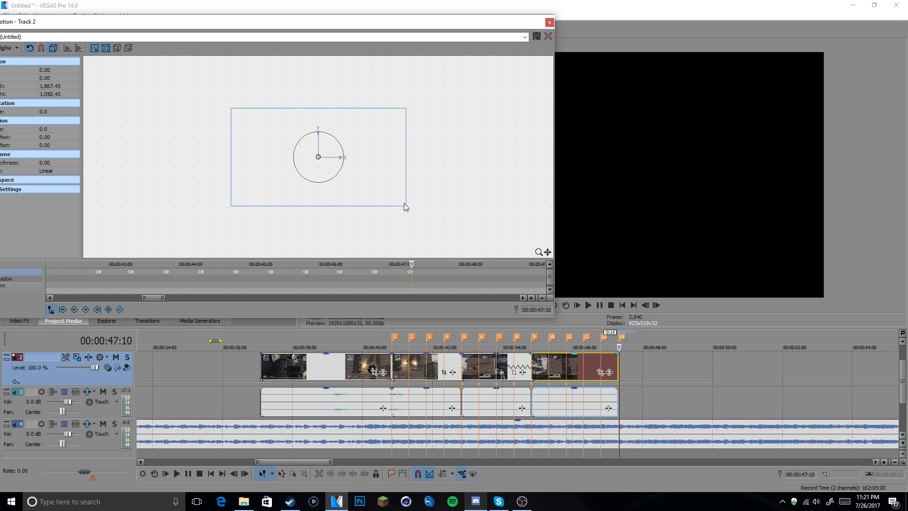
{"action": "left_click_drag", "start_coordinate": [406, 206], "coordinate": [408, 207]}
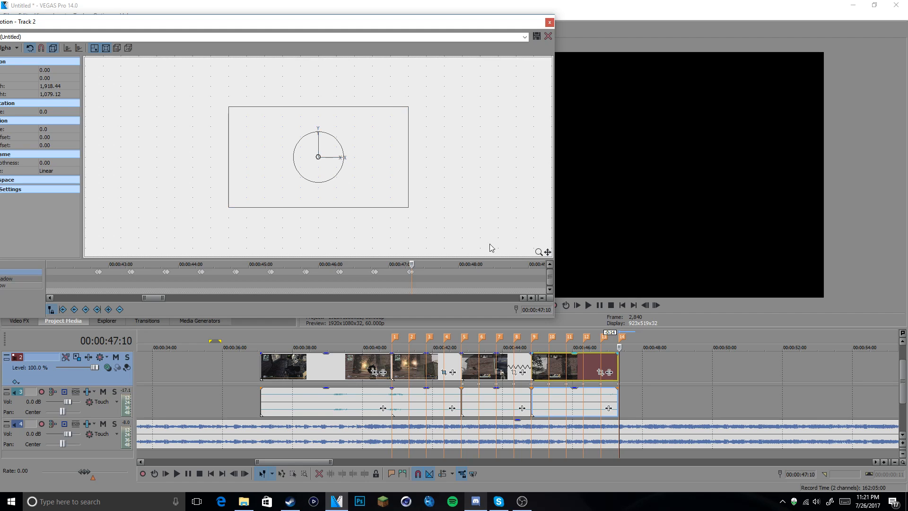
Extend the last clip's end so that it meets marker 14 exactly.
{"action": "left_click", "coordinate": [618, 361]}
{"action": "scroll", "coordinate": [648, 353], "scroll_direction": "up", "scroll_amount": 5}
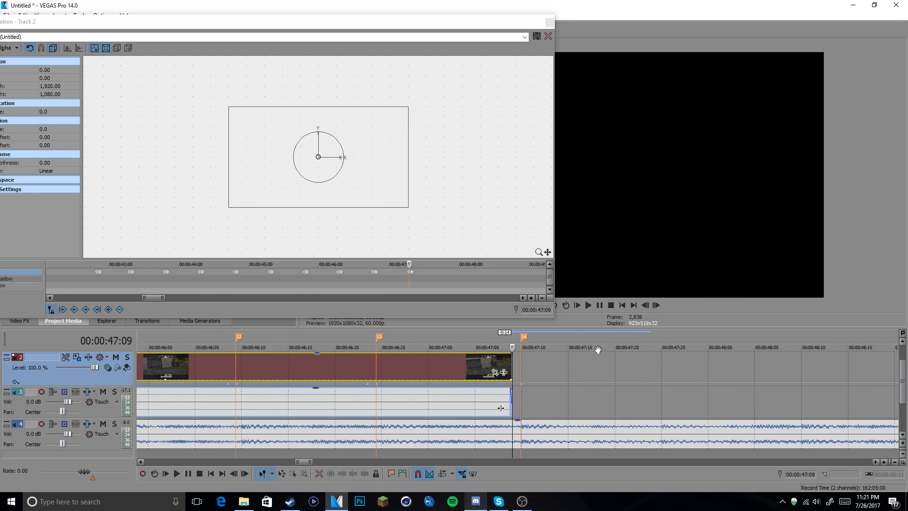
{"action": "left_click_drag", "start_coordinate": [511, 367], "coordinate": [521, 362]}
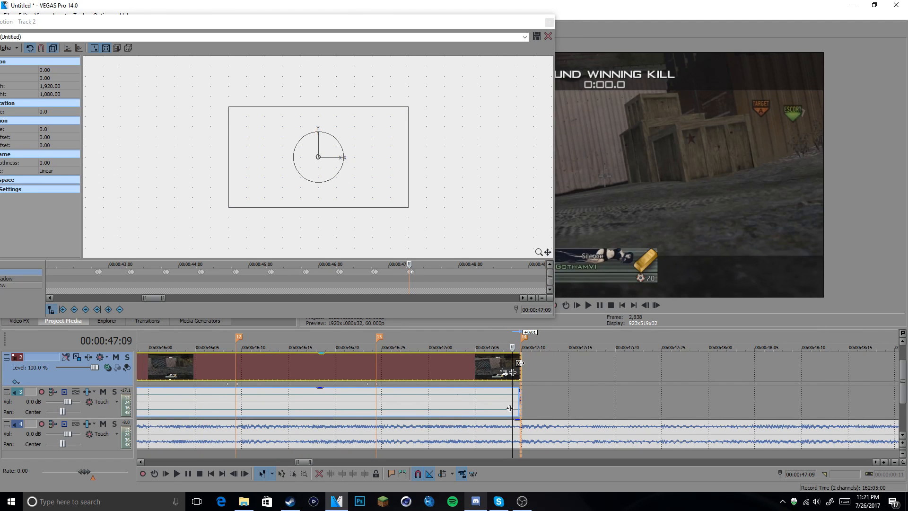
{"action": "left_click", "coordinate": [417, 275]}
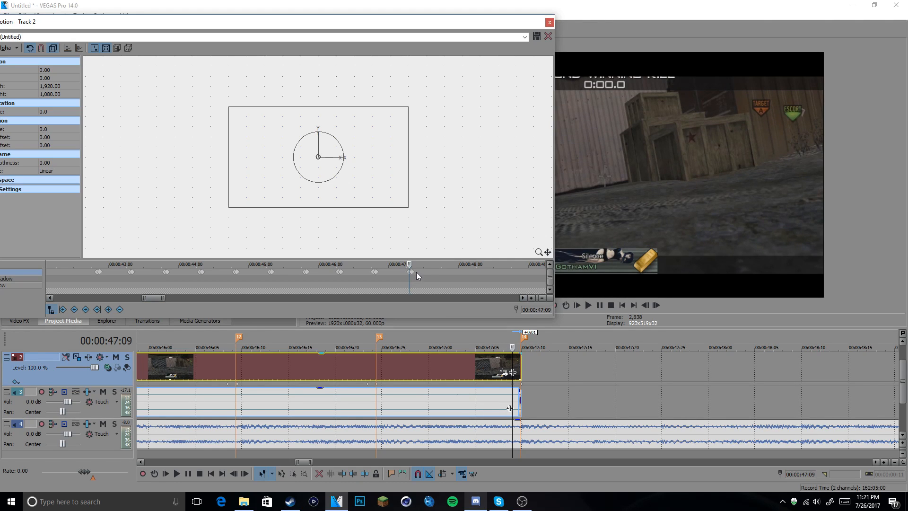
Rotate the track motion frame to -2.4° and enlarge it to about 2,242 × 1,261 at 00:00:47;09, just before marker 14.
{"action": "left_click", "coordinate": [412, 272]}
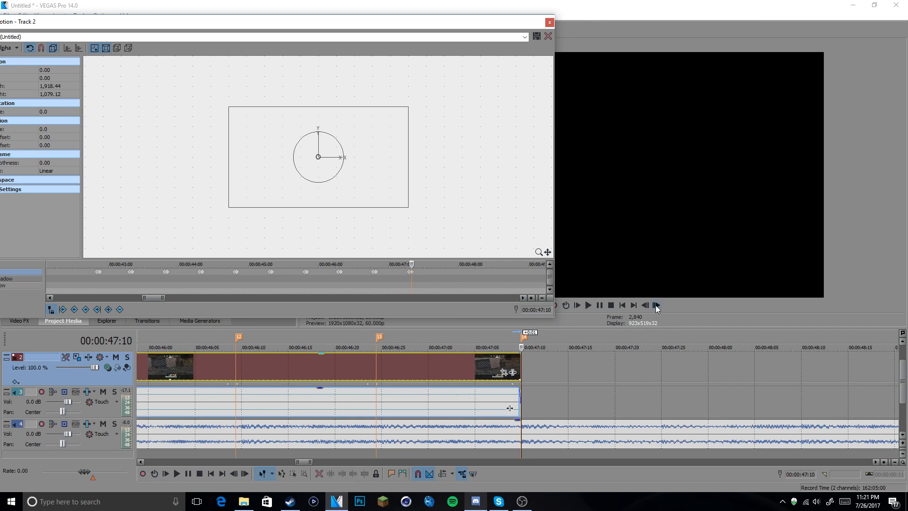
{"action": "left_click", "coordinate": [653, 309]}
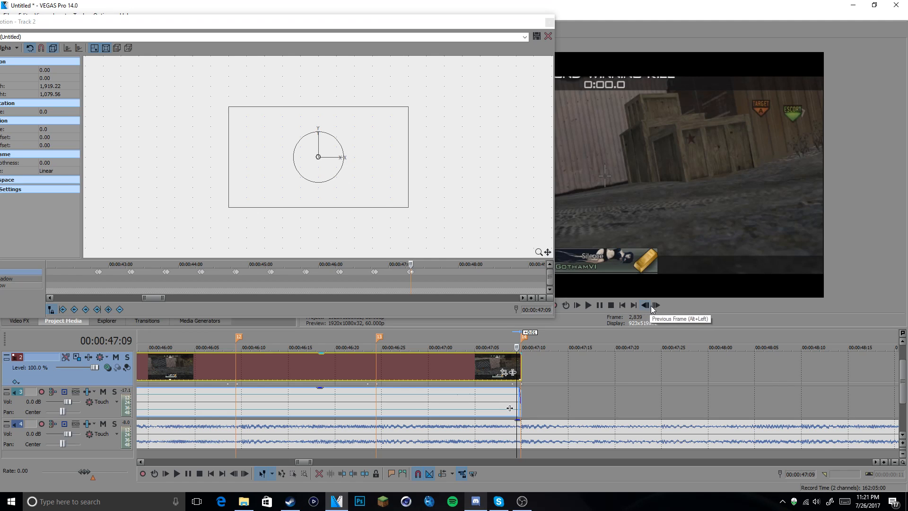
{"action": "left_click_drag", "start_coordinate": [409, 207], "coordinate": [411, 211]}
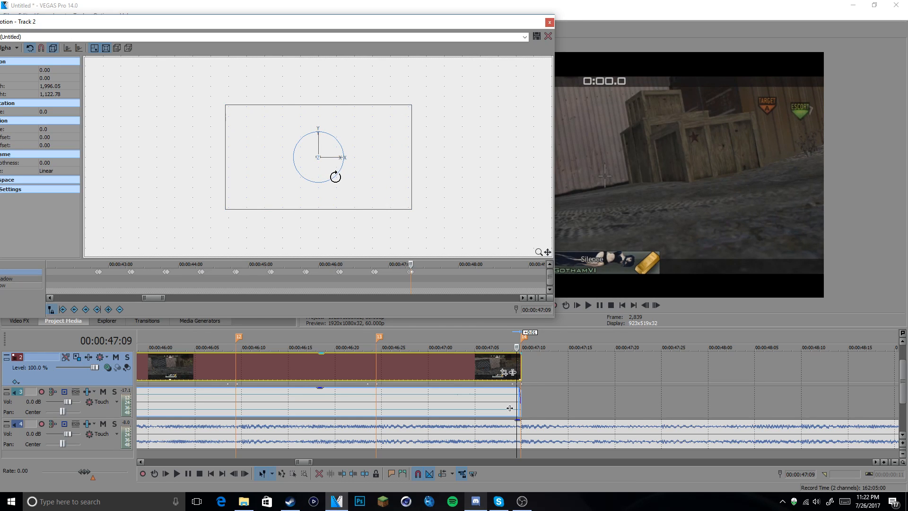
{"action": "left_click_drag", "start_coordinate": [337, 177], "coordinate": [339, 178]}
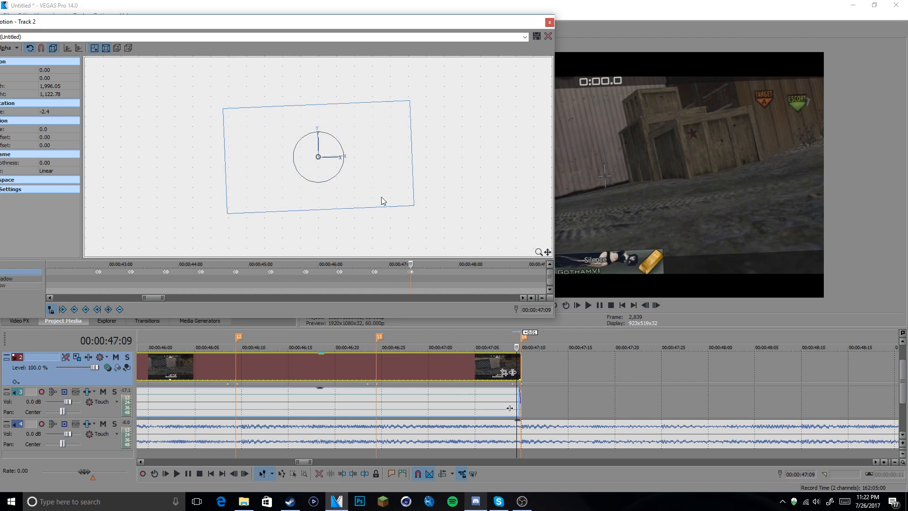
{"action": "left_click_drag", "start_coordinate": [415, 205], "coordinate": [426, 212]}
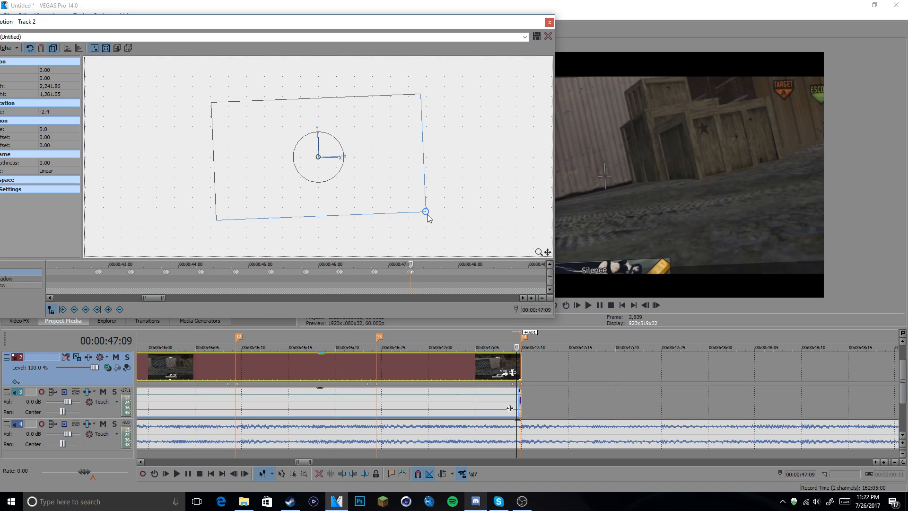
{"action": "left_click", "coordinate": [549, 22]}
{"action": "left_click", "coordinate": [30, 29]}
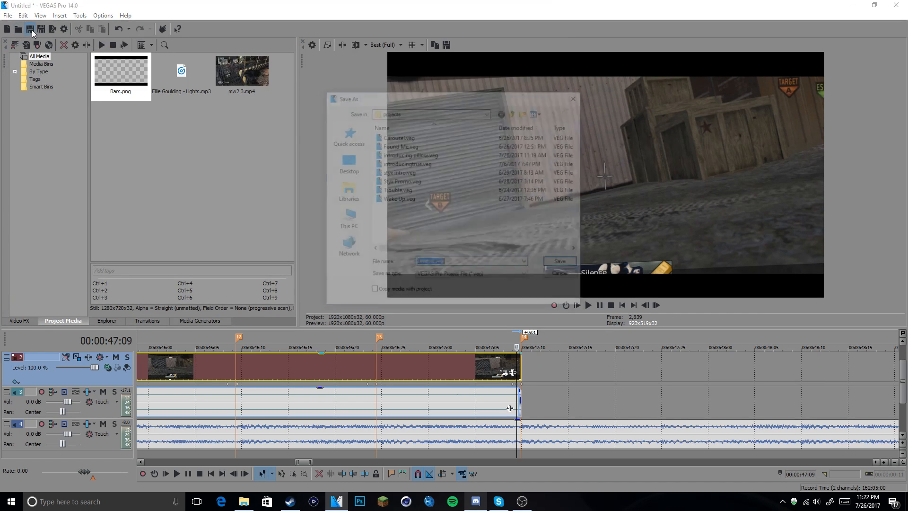
{"action": "key", "text": "Escape"}
Apply the S_Shake video effect with the perf preset to the whole of video track 2.
{"action": "left_click", "coordinate": [32, 323]}
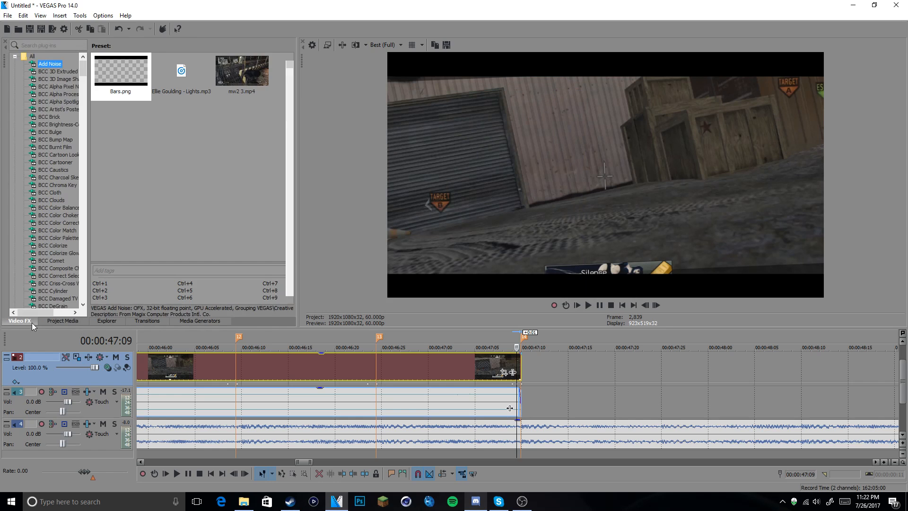
{"action": "left_click_drag", "start_coordinate": [79, 64], "coordinate": [76, 232]}
{"action": "left_click", "coordinate": [50, 238]}
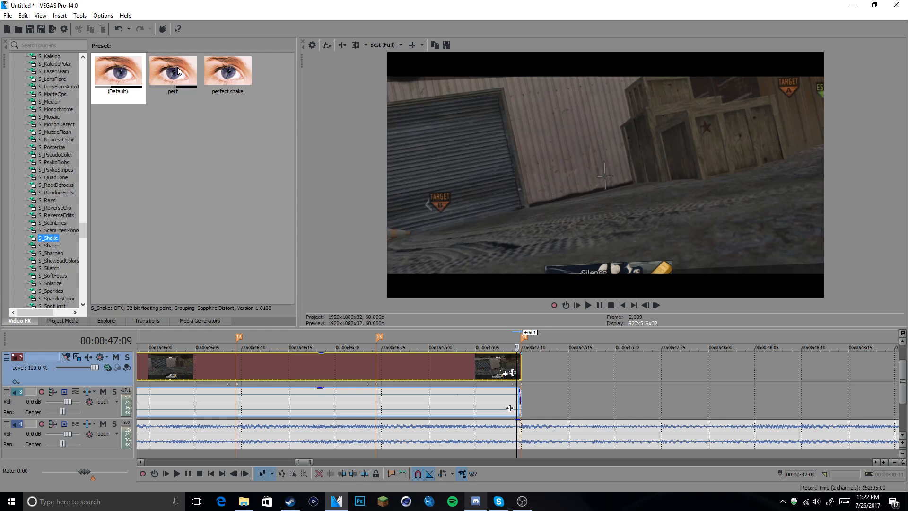
{"action": "left_click_drag", "start_coordinate": [178, 72], "coordinate": [117, 381]}
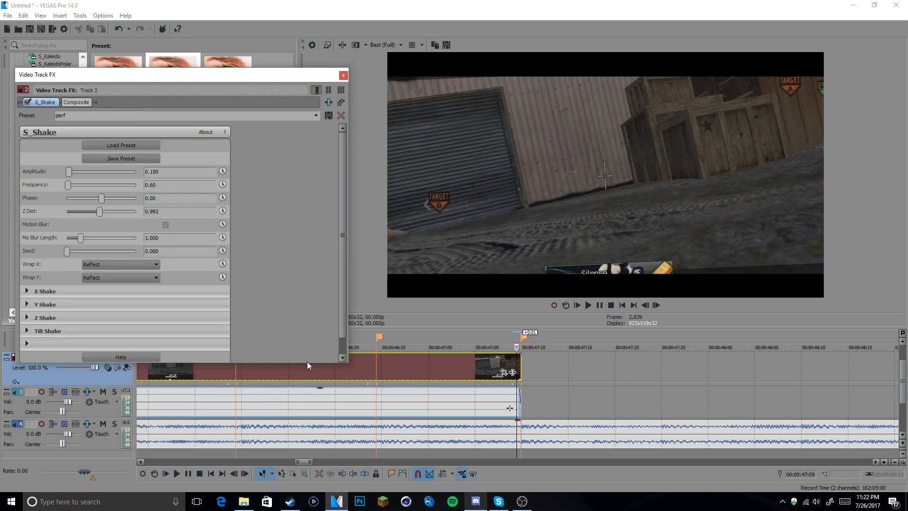
{"action": "left_click", "coordinate": [343, 76]}
Play the montage from the first clip at 00:00:37;02 and lower the preview quality to Best (Half).
{"action": "scroll", "coordinate": [241, 369], "scroll_direction": "down", "scroll_amount": 5}
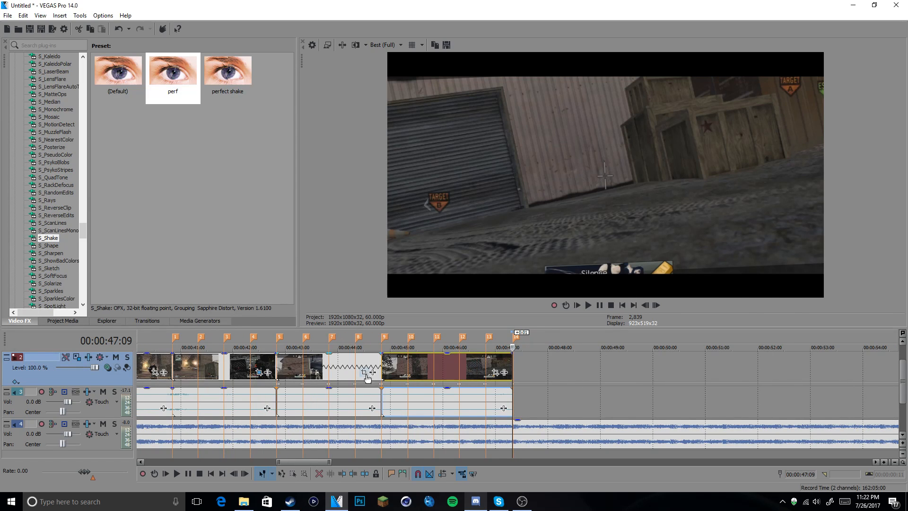
{"action": "left_click", "coordinate": [244, 369]}
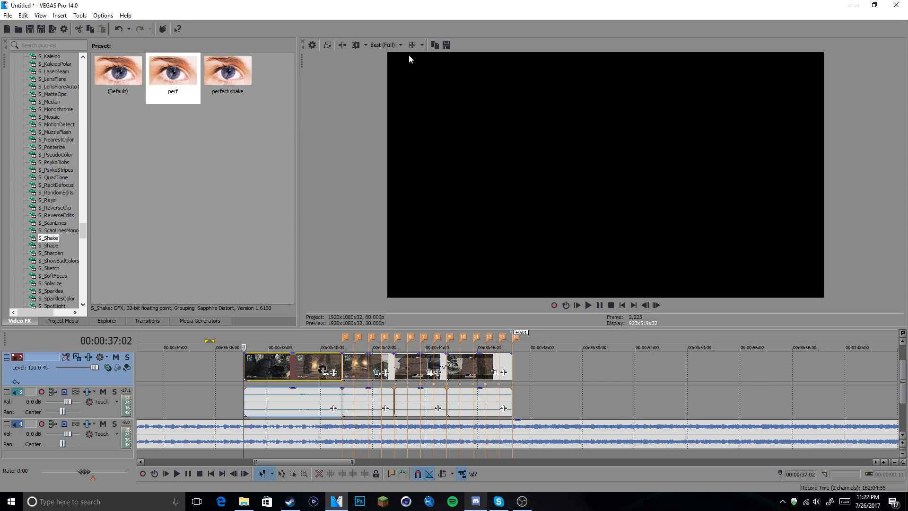
{"action": "left_click", "coordinate": [588, 306]}
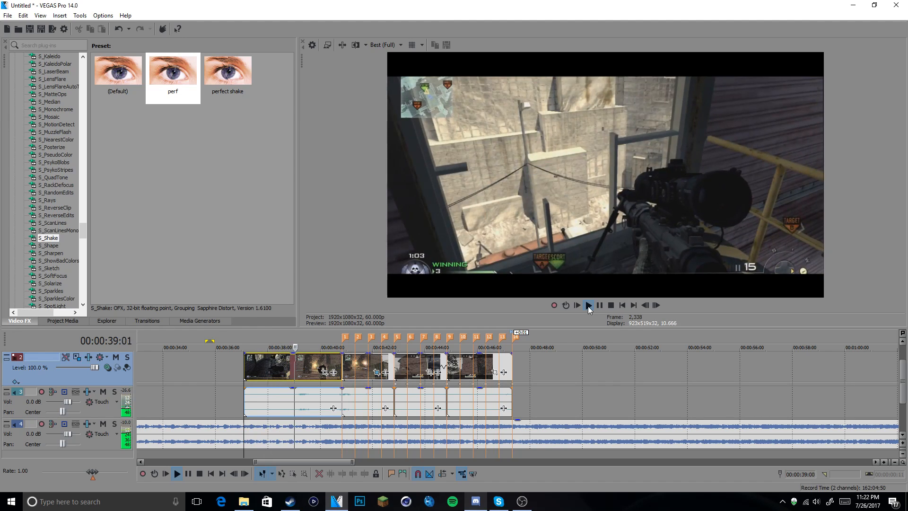
{"action": "left_click", "coordinate": [400, 45]}
{"action": "mouse_move", "coordinate": [393, 87]}
{"action": "left_click", "coordinate": [357, 111]}
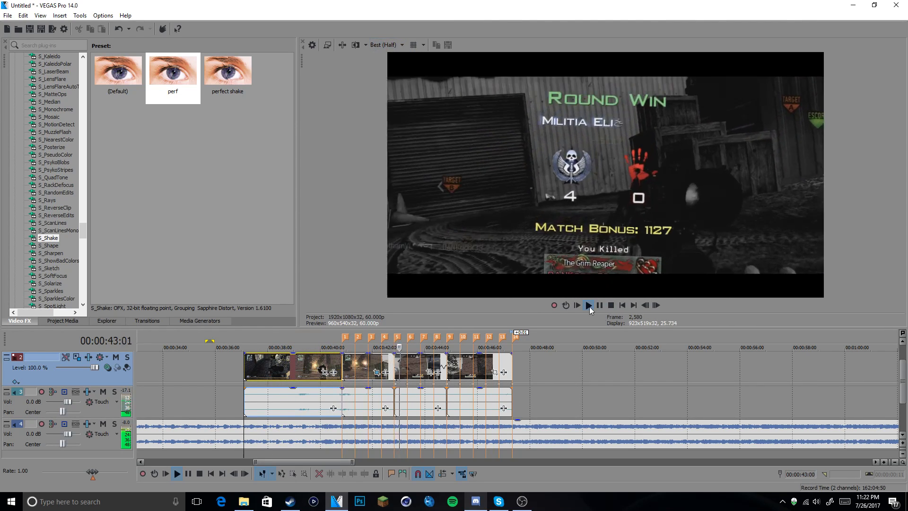
{"action": "left_click", "coordinate": [588, 306]}
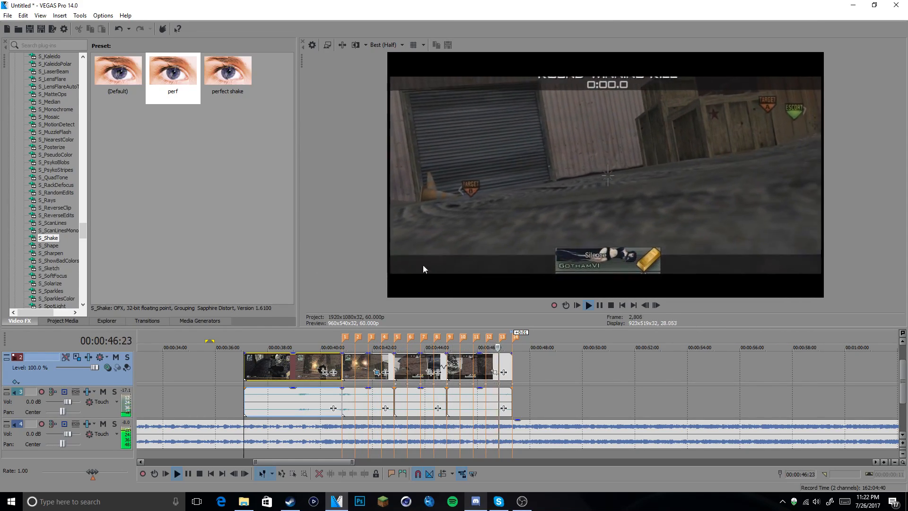
{"action": "left_click", "coordinate": [611, 306]}
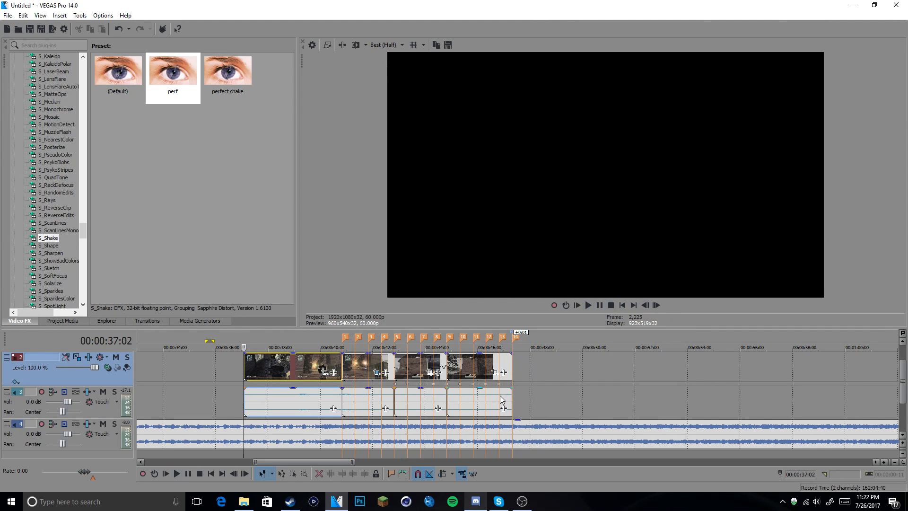
Disable the S_Shake effect in track 2's video effects chain.
{"action": "left_click", "coordinate": [415, 362]}
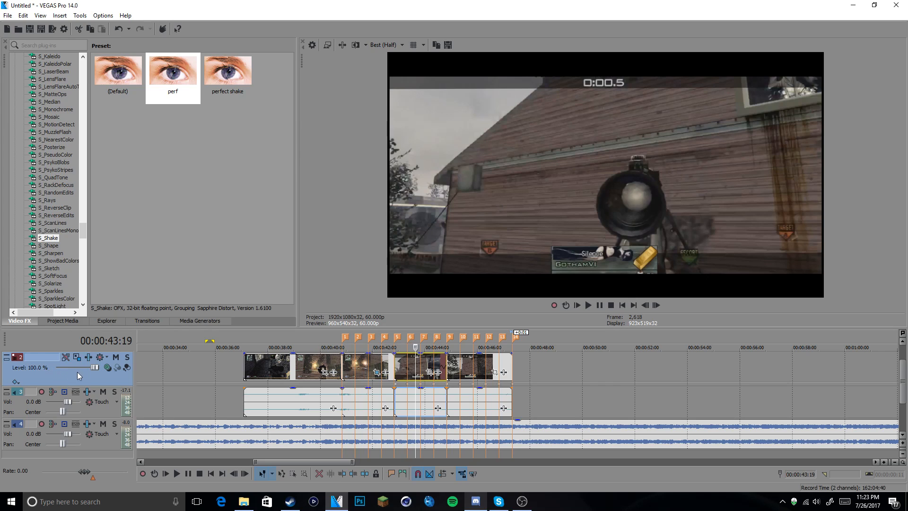
{"action": "left_click", "coordinate": [89, 356]}
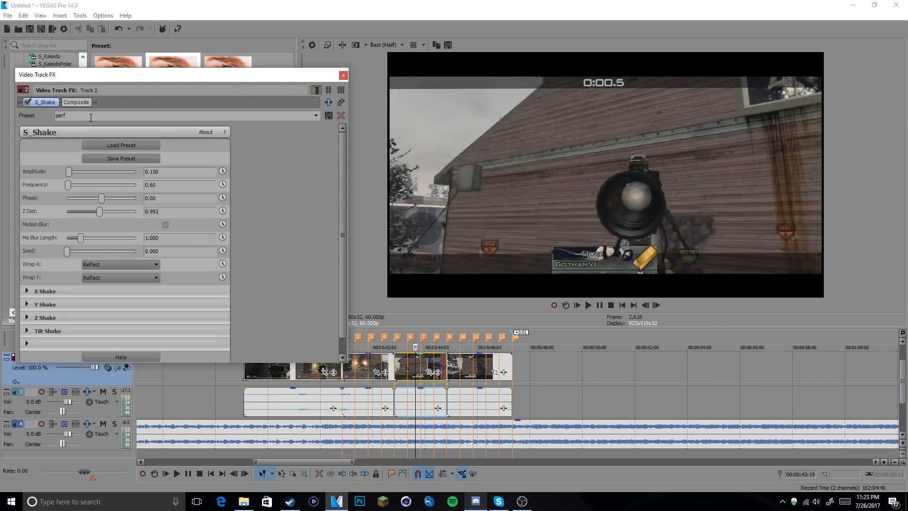
{"action": "left_click", "coordinate": [28, 102]}
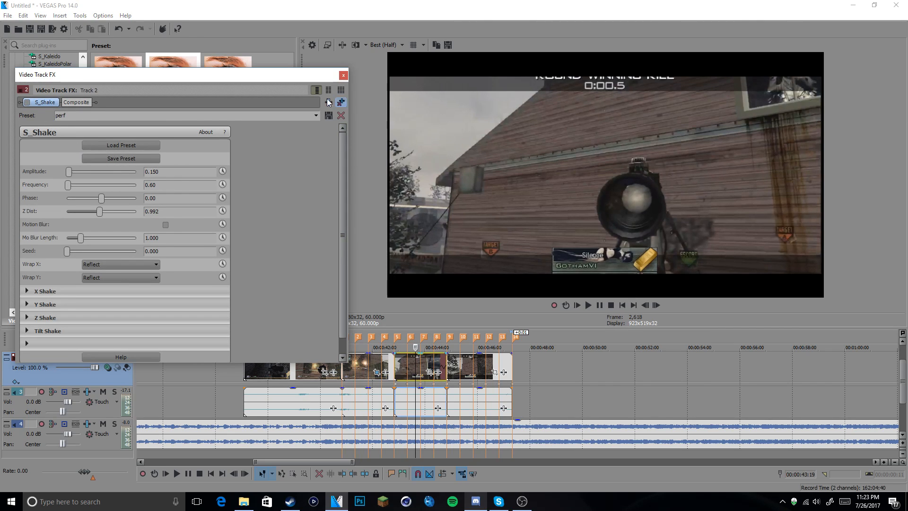
{"action": "left_click", "coordinate": [344, 75]}
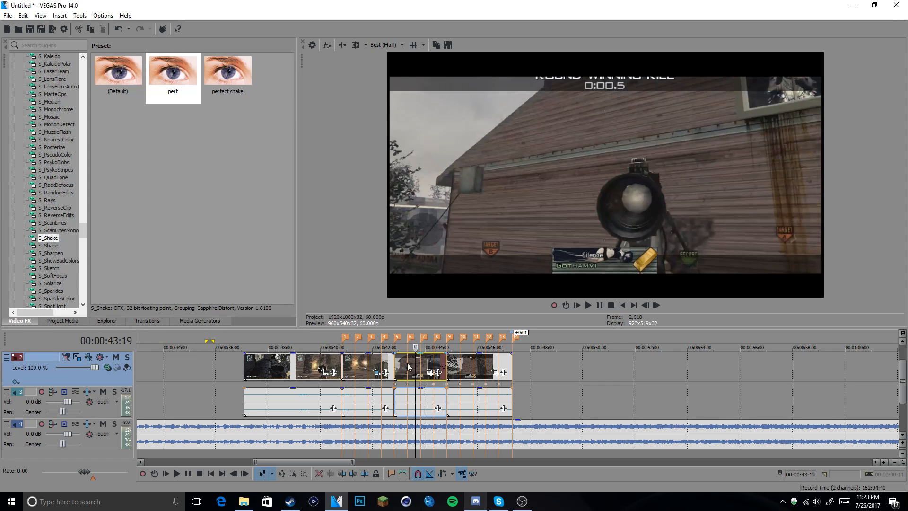
Compare frames of the third clip around markers 4 to 8 to check the zooms without the shake.
{"action": "left_click", "coordinate": [427, 360]}
{"action": "left_click", "coordinate": [440, 360]}
{"action": "left_click", "coordinate": [407, 363]}
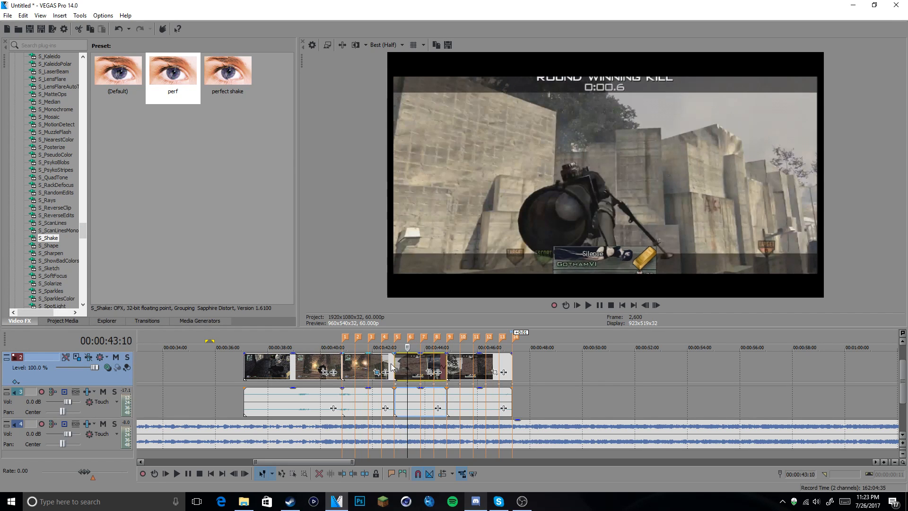
{"action": "left_click", "coordinate": [390, 363]}
{"action": "left_click", "coordinate": [421, 362]}
{"action": "left_click", "coordinate": [413, 363]}
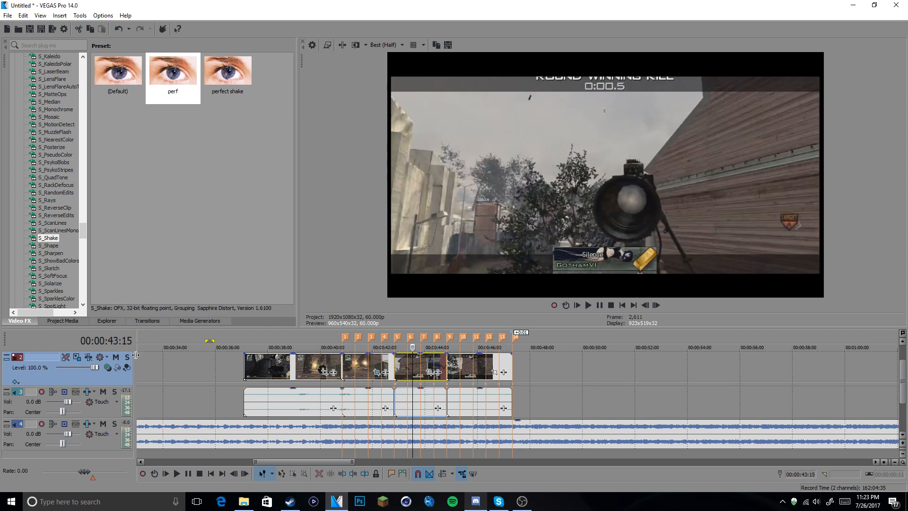
Compare track 2's track motion keyframes at marker 7, at 00:00:43;24 and 00:00:43;25.
{"action": "left_click", "coordinate": [78, 359]}
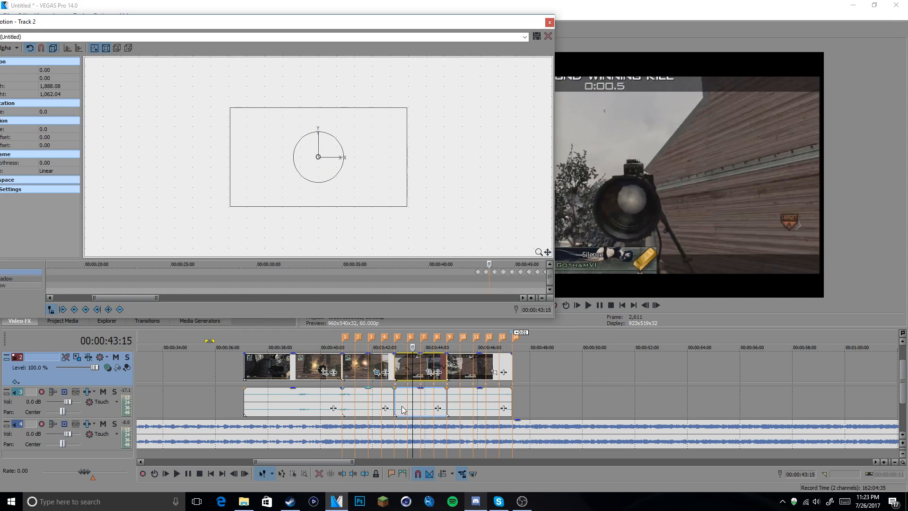
{"action": "left_click", "coordinate": [495, 276]}
{"action": "left_click_drag", "start_coordinate": [450, 27], "coordinate": [316, 34]}
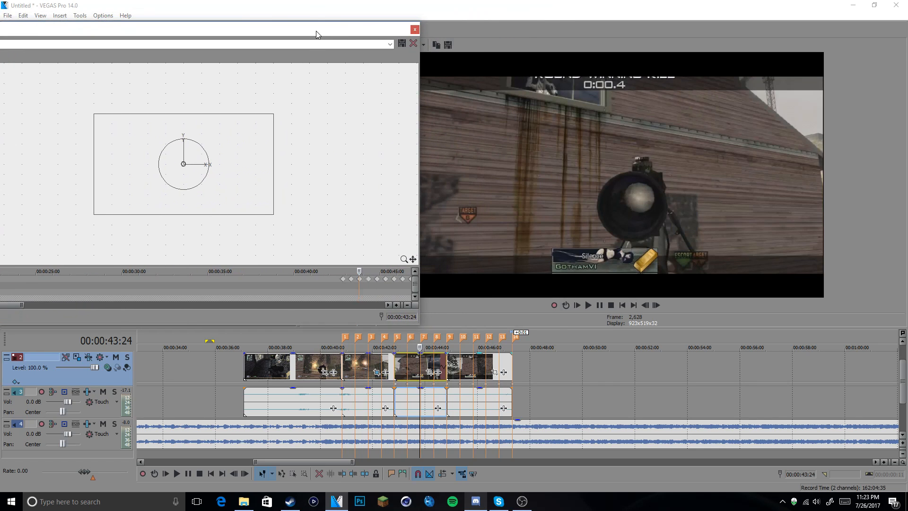
{"action": "scroll", "coordinate": [367, 297], "scroll_direction": "up", "scroll_amount": 8}
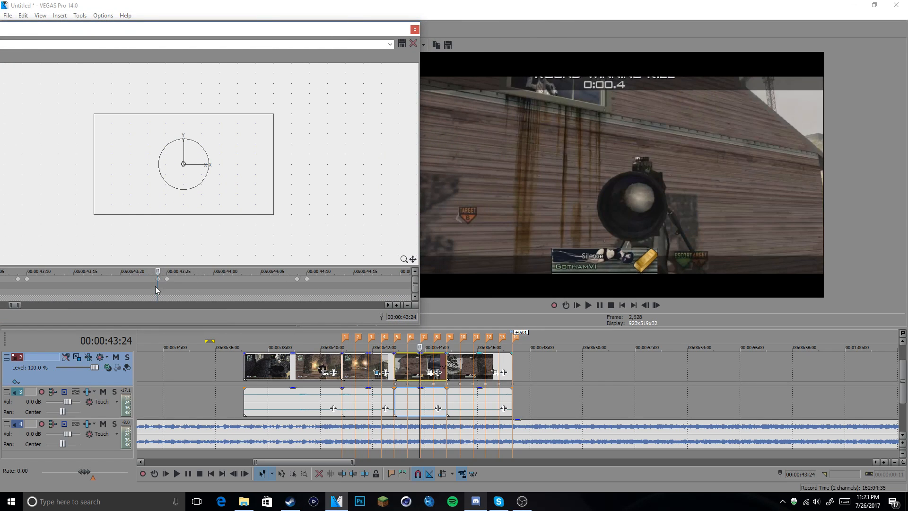
{"action": "left_click", "coordinate": [167, 279]}
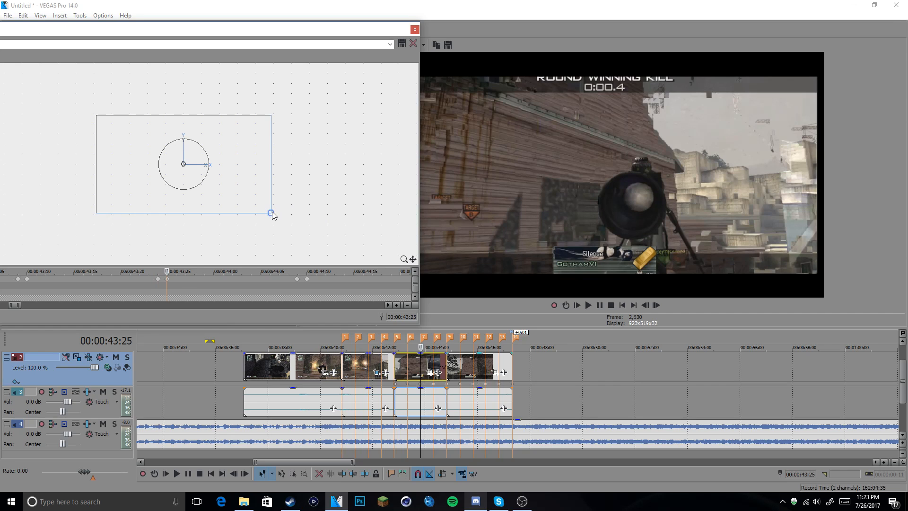
{"action": "left_click", "coordinate": [159, 283]}
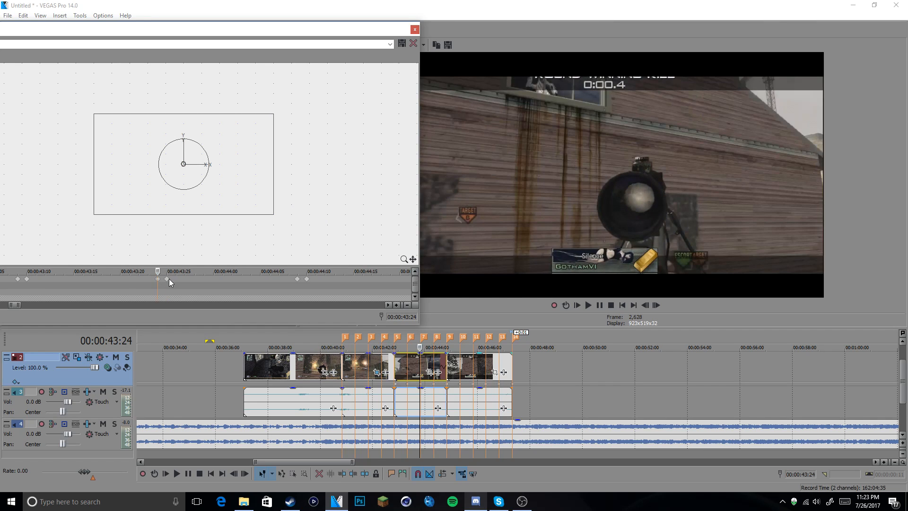
{"action": "left_click", "coordinate": [168, 282]}
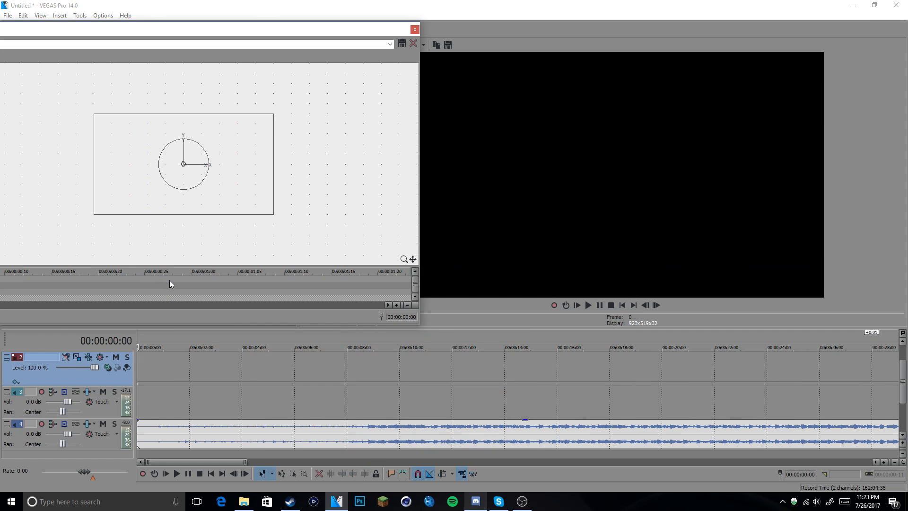
{"action": "left_click", "coordinate": [415, 29]}
Inspect track 2's track motion keyframes around 00:00:43;25 and 00:00:47;10.
{"action": "scroll", "coordinate": [381, 349], "scroll_direction": "down", "scroll_amount": 4}
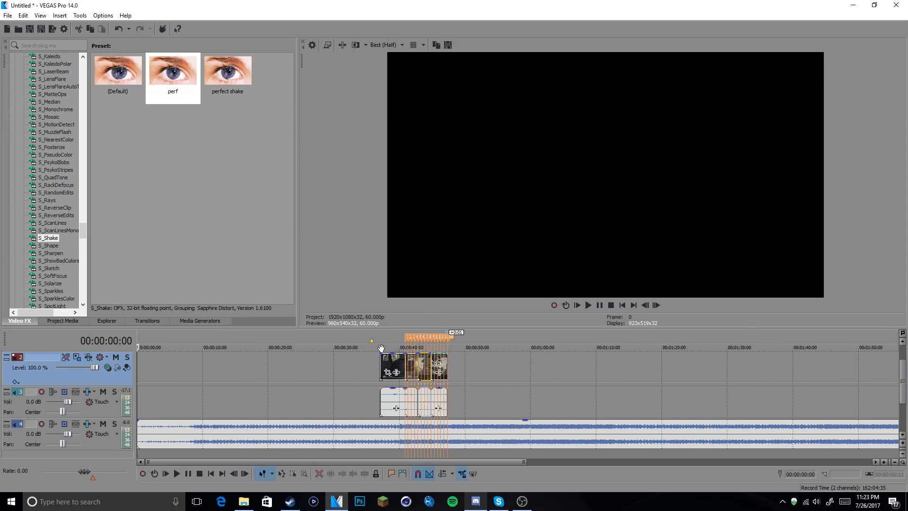
{"action": "scroll", "coordinate": [408, 390], "scroll_direction": "up", "scroll_amount": 2}
{"action": "left_click_drag", "start_coordinate": [317, 461], "coordinate": [393, 464]}
{"action": "scroll", "coordinate": [418, 393], "scroll_direction": "up", "scroll_amount": 1}
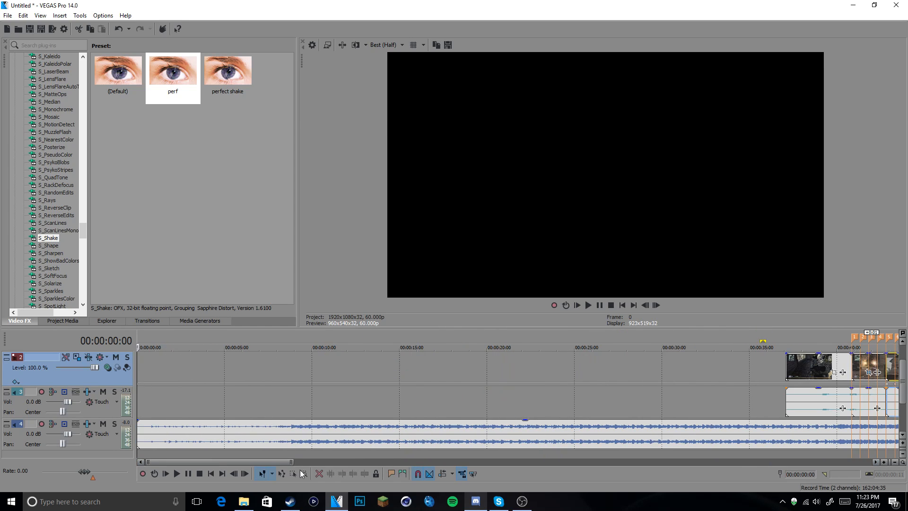
{"action": "left_click_drag", "start_coordinate": [277, 460], "coordinate": [380, 461]}
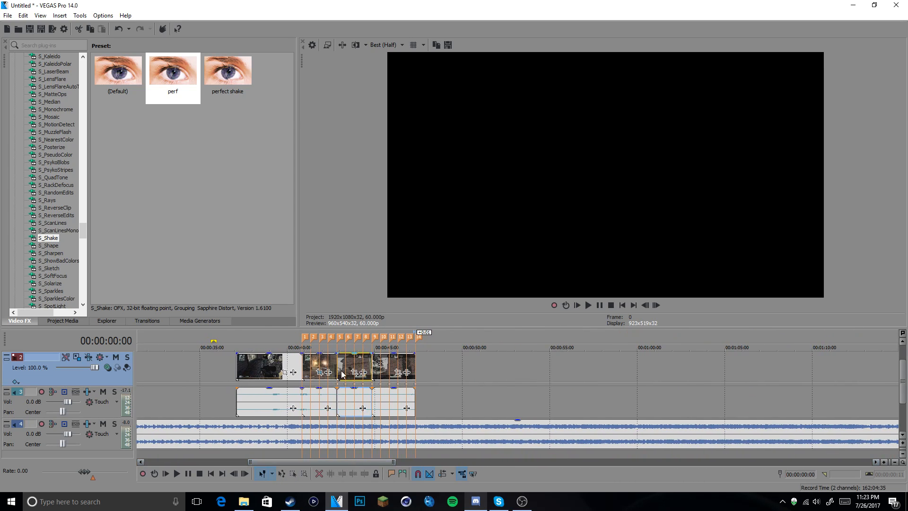
{"action": "left_click", "coordinate": [354, 375]}
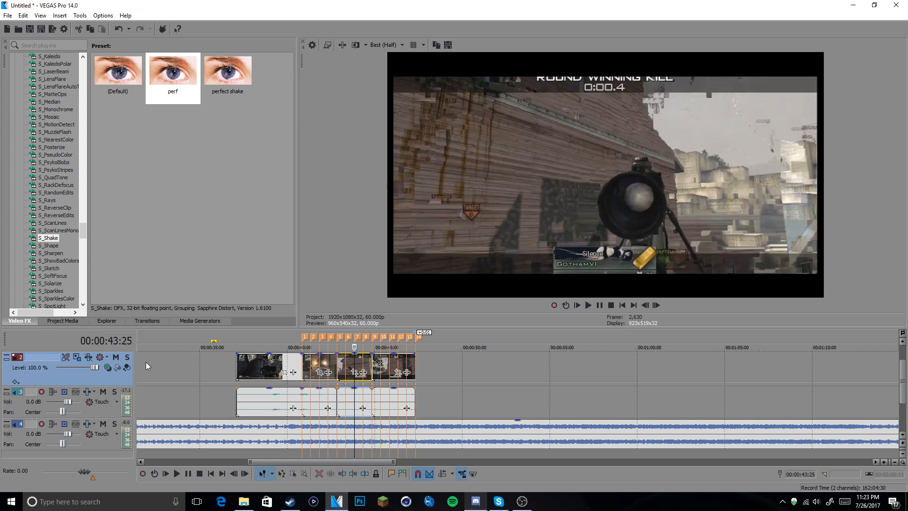
{"action": "left_click", "coordinate": [76, 359]}
{"action": "left_click", "coordinate": [388, 280]}
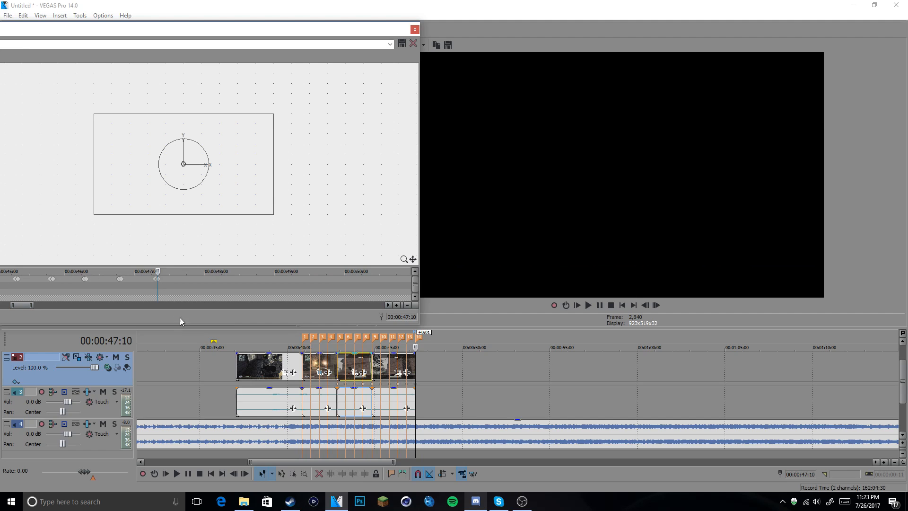
{"action": "scroll", "coordinate": [169, 284], "scroll_direction": "up", "scroll_amount": 3}
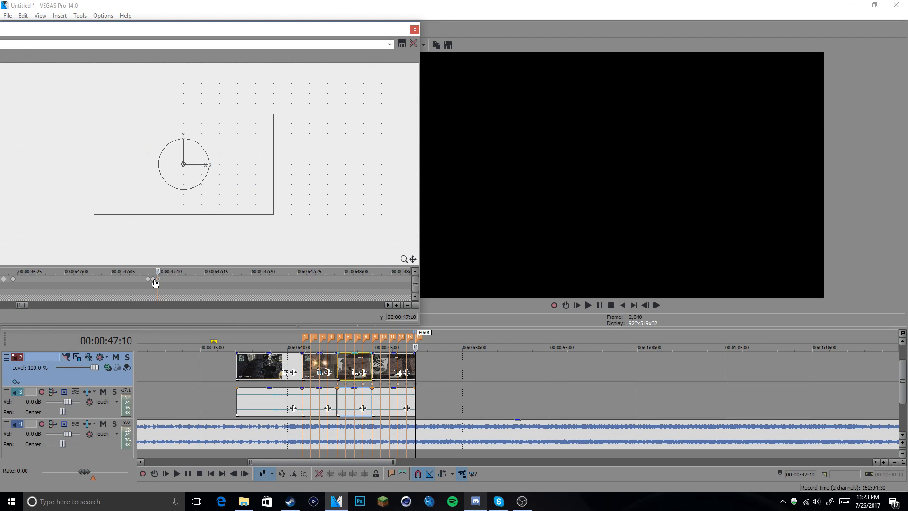
{"action": "left_click", "coordinate": [158, 280]}
{"action": "key", "text": "ctrl+Home"}
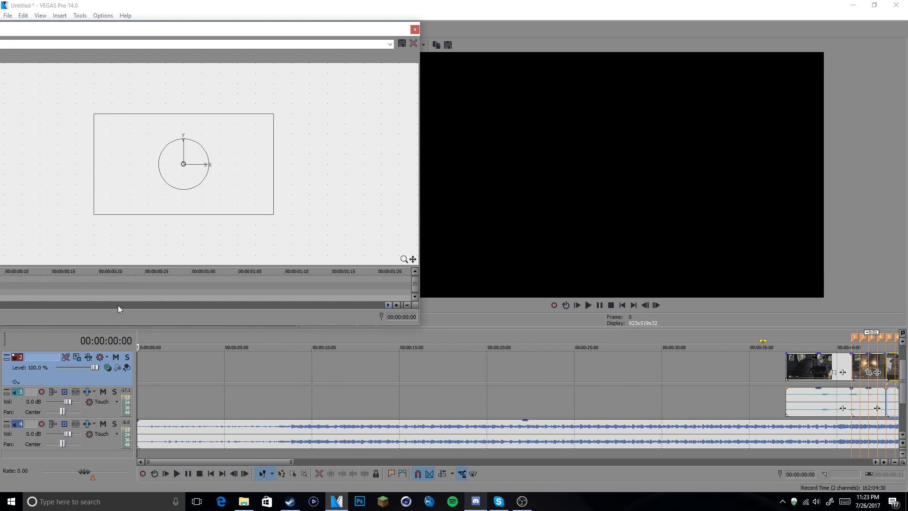
Go to track 2's track motion keyframe at 00:00:43;25 and reposition the Track Motion window so its values are readable.
{"action": "scroll", "coordinate": [291, 291], "scroll_direction": "down", "scroll_amount": 5}
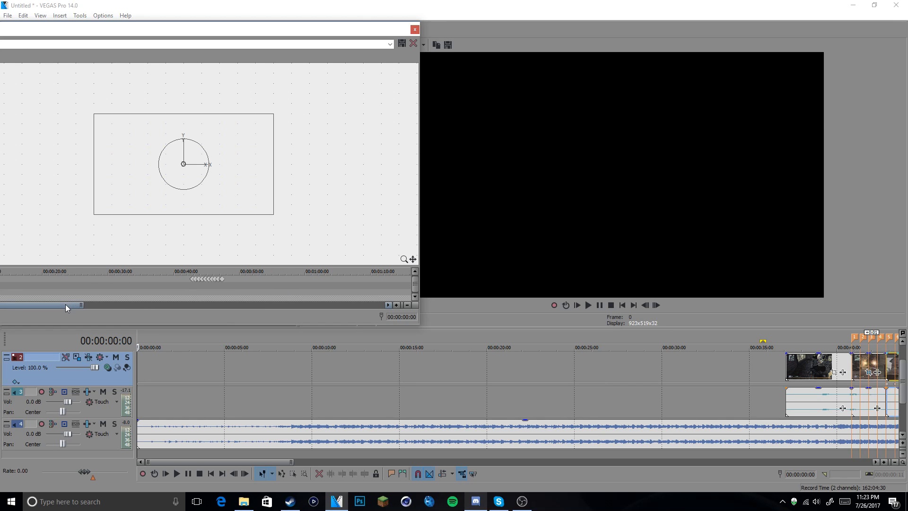
{"action": "left_click", "coordinate": [198, 279]}
{"action": "scroll", "coordinate": [201, 280], "scroll_direction": "up", "scroll_amount": 3}
{"action": "scroll", "coordinate": [201, 279], "scroll_direction": "up", "scroll_amount": 1}
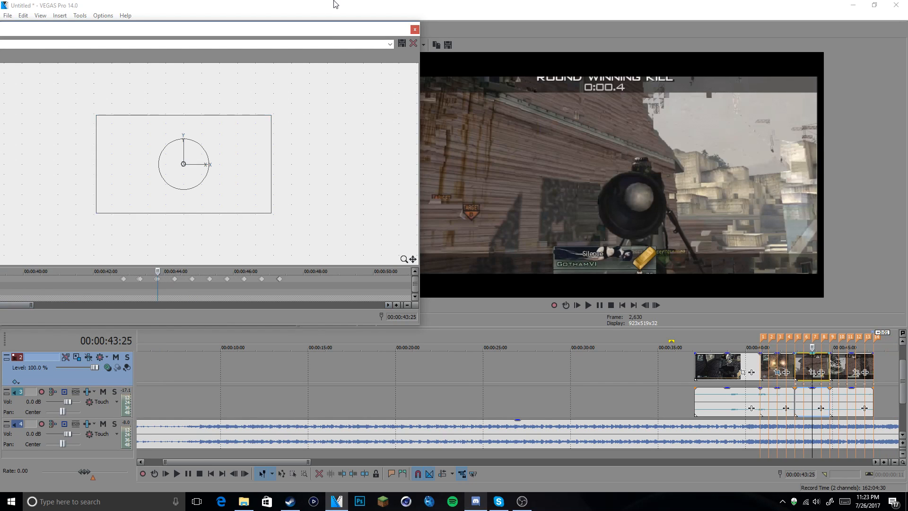
{"action": "left_click_drag", "start_coordinate": [303, 36], "coordinate": [418, 38]}
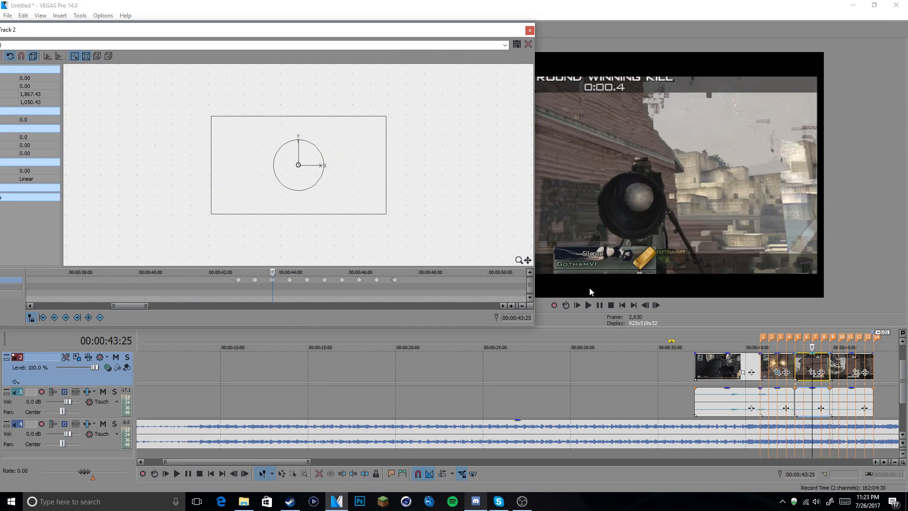
Enlarge track 2's track motion frame at marker 6 (00:00:43;10) to about 2,037.80 × 1,146.26.
{"action": "left_click", "coordinate": [804, 367]}
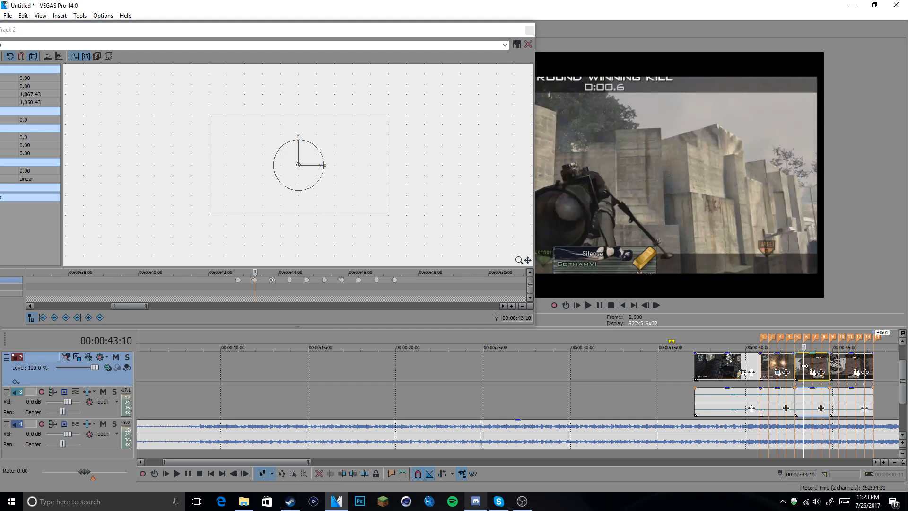
{"action": "left_click", "coordinate": [386, 216]}
{"action": "mouse_move", "coordinate": [387, 217]}
{"action": "left_mouse_down"}
{"action": "mouse_move", "coordinate": [383, 207]}
{"action": "mouse_move", "coordinate": [396, 223]}
{"action": "left_mouse_up"}
{"action": "left_click", "coordinate": [258, 282]}
{"action": "scroll", "coordinate": [273, 251], "scroll_direction": "up", "scroll_amount": 2}
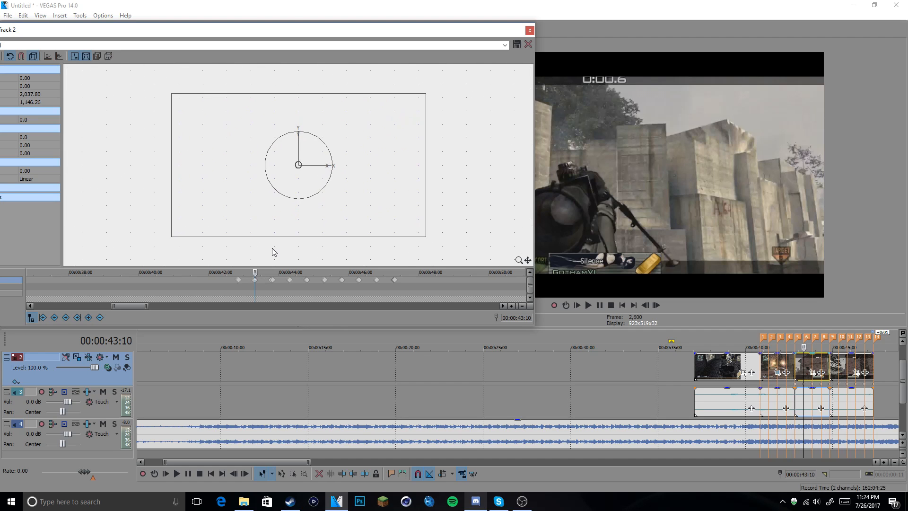
Compare track 2's track motion keyframes from marker 6 through 00:00:45;25.
{"action": "left_click", "coordinate": [274, 281]}
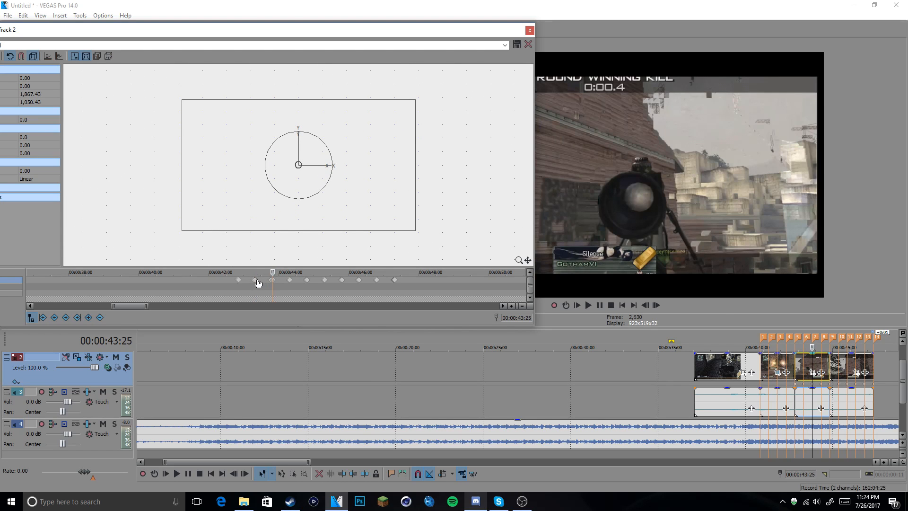
{"action": "left_click", "coordinate": [257, 282]}
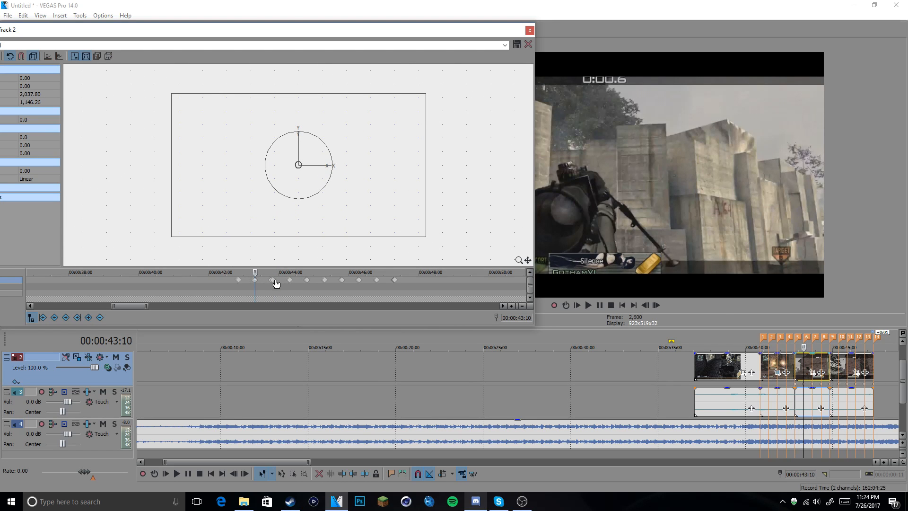
{"action": "left_click", "coordinate": [273, 281]}
{"action": "scroll", "coordinate": [292, 283], "scroll_direction": "up", "scroll_amount": 3}
{"action": "left_click", "coordinate": [324, 281]}
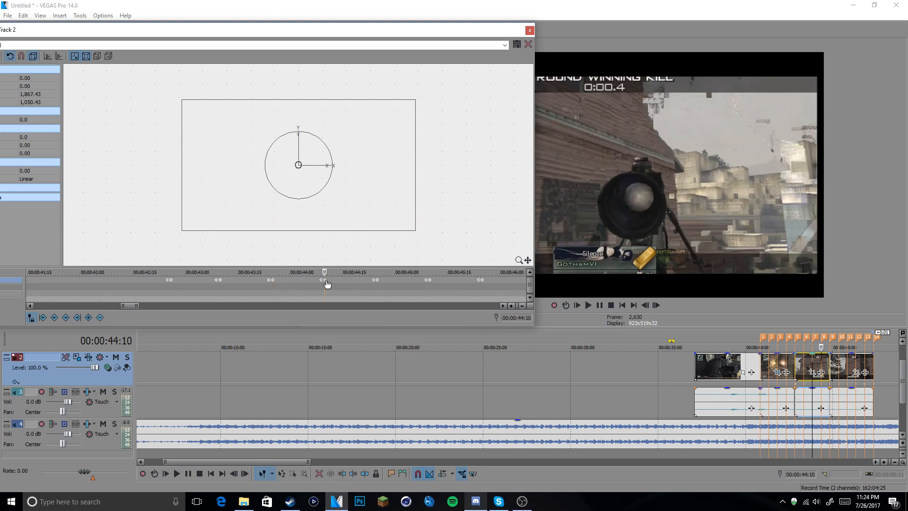
{"action": "left_click", "coordinate": [376, 282]}
{"action": "left_click", "coordinate": [427, 282]}
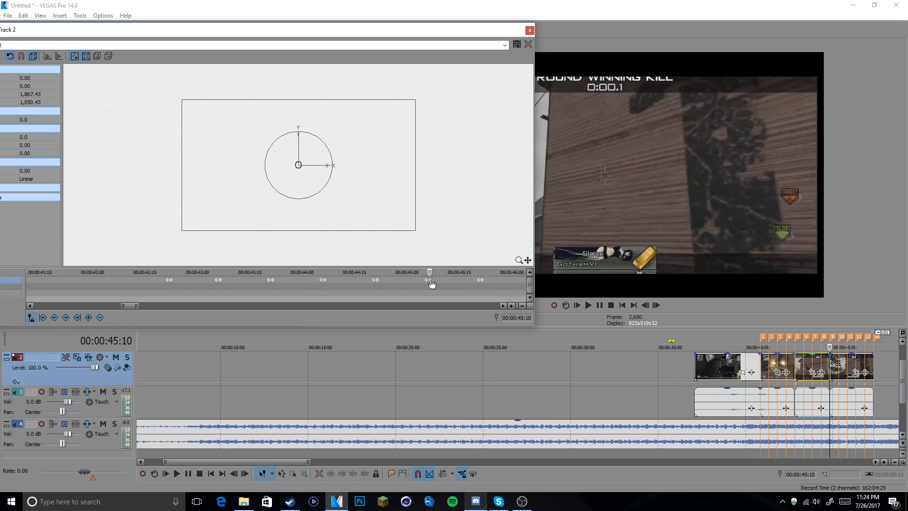
{"action": "left_click", "coordinate": [480, 281]}
{"action": "left_click", "coordinate": [271, 281]}
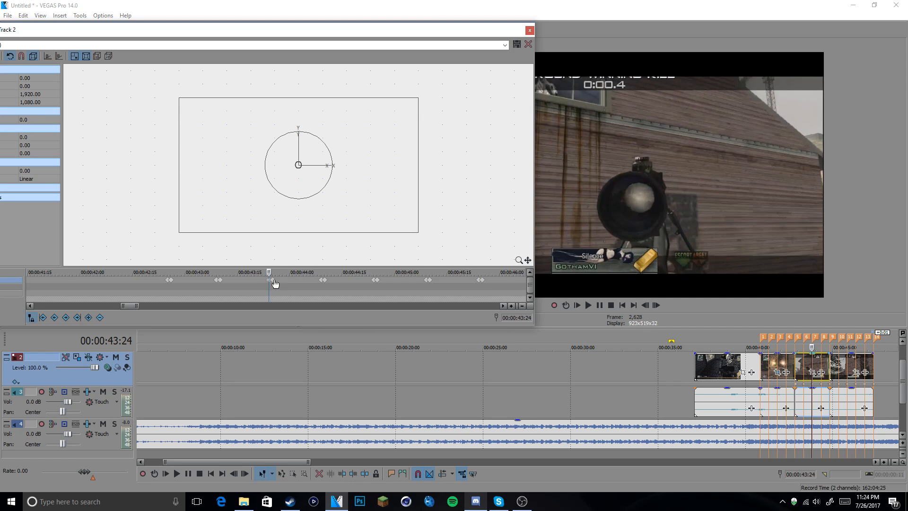
Try shifting track 2's track motion keyframes around 00:00:43;24 by a few frames and check the neighbouring ones.
{"action": "left_click_drag", "start_coordinate": [270, 284], "coordinate": [279, 284]}
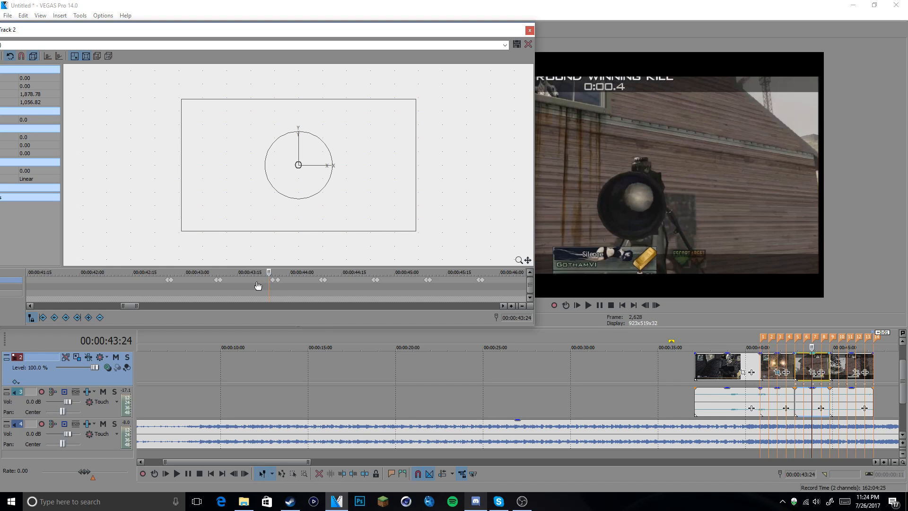
{"action": "left_click_drag", "start_coordinate": [273, 284], "coordinate": [269, 284]}
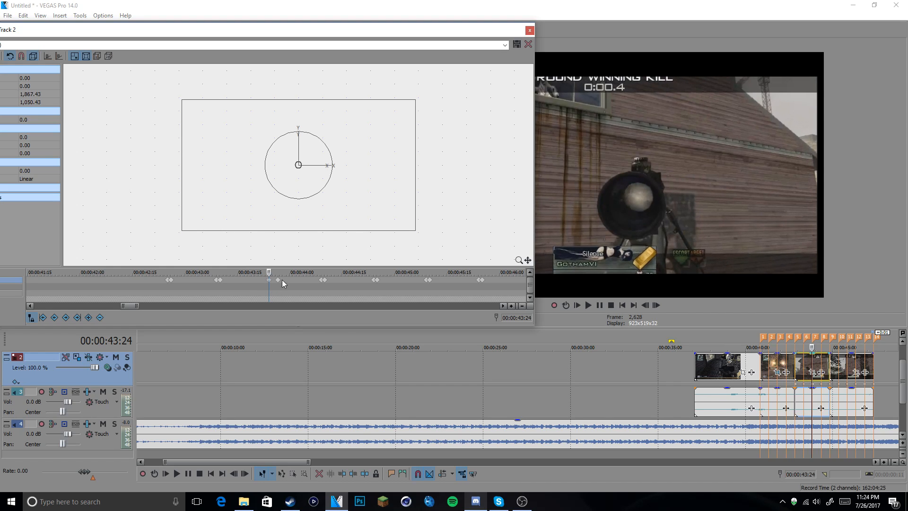
{"action": "left_click", "coordinate": [657, 304]}
{"action": "left_click", "coordinate": [656, 304]}
{"action": "left_click_drag", "start_coordinate": [278, 282], "coordinate": [325, 281]}
{"action": "left_click", "coordinate": [322, 281]}
{"action": "left_click", "coordinate": [375, 281]}
{"action": "key", "text": "ctrl+Left"}
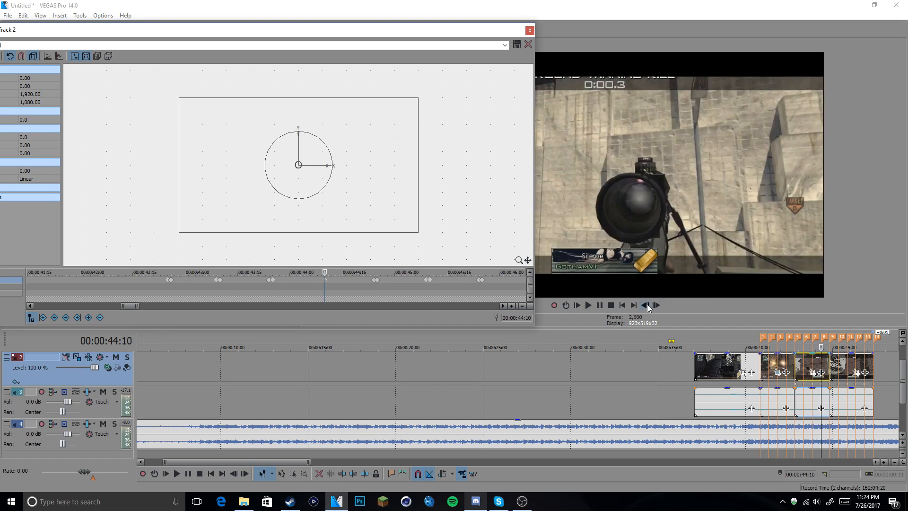
{"action": "left_click", "coordinate": [272, 281]}
{"action": "left_click", "coordinate": [219, 280]}
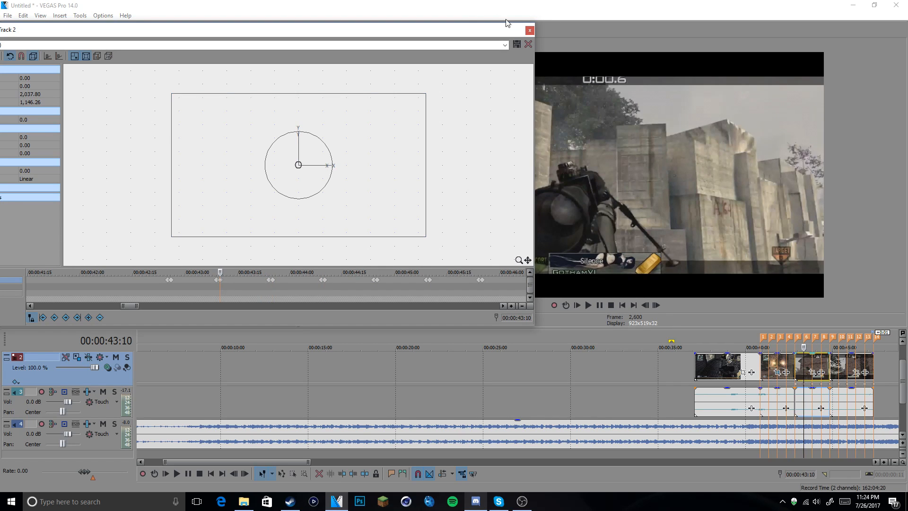
Delete track 2's track motion zoom keyframes from 00:00:42;25 onward and close Track Motion.
{"action": "left_click", "coordinate": [529, 30]}
{"action": "scroll", "coordinate": [189, 369], "scroll_direction": "down", "scroll_amount": 1}
{"action": "left_click", "coordinate": [77, 358]}
{"action": "scroll", "coordinate": [406, 289], "scroll_direction": "up", "scroll_amount": 1}
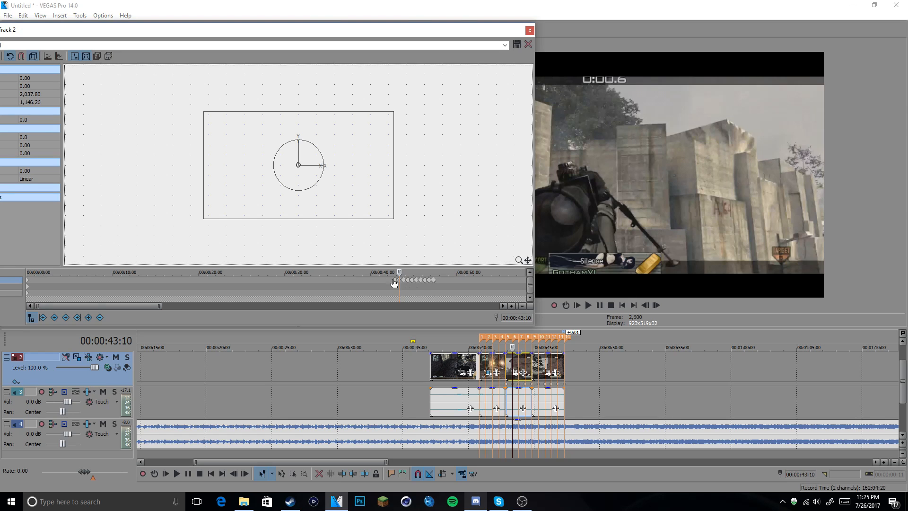
{"action": "left_click", "coordinate": [386, 280]}
{"action": "scroll", "coordinate": [294, 287], "scroll_direction": "up", "scroll_amount": 5}
{"action": "left_click", "coordinate": [270, 283]}
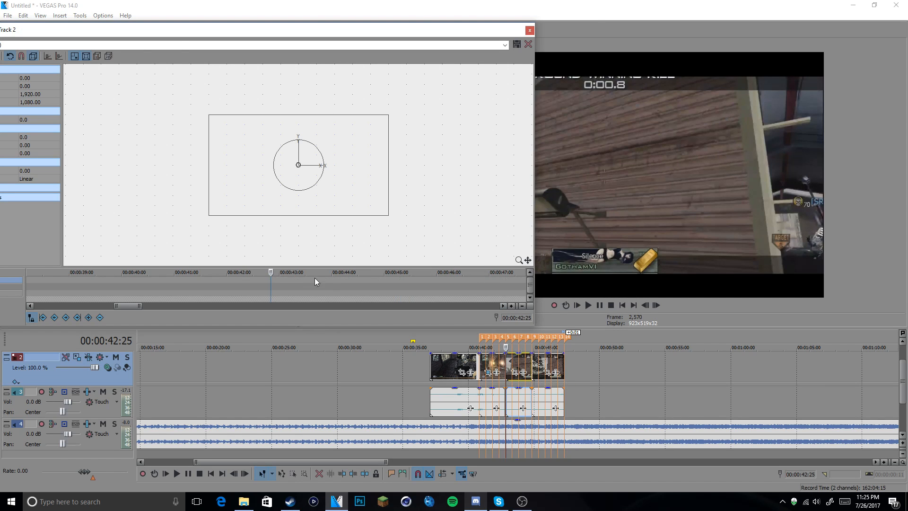
{"action": "left_click", "coordinate": [530, 30]}
In the third clip's Pan/Crop, tighten the crop at its first frame to about 1,203.7 × 677.1.
{"action": "left_click", "coordinate": [515, 372]}
{"action": "scroll", "coordinate": [518, 384], "scroll_direction": "up", "scroll_amount": 5}
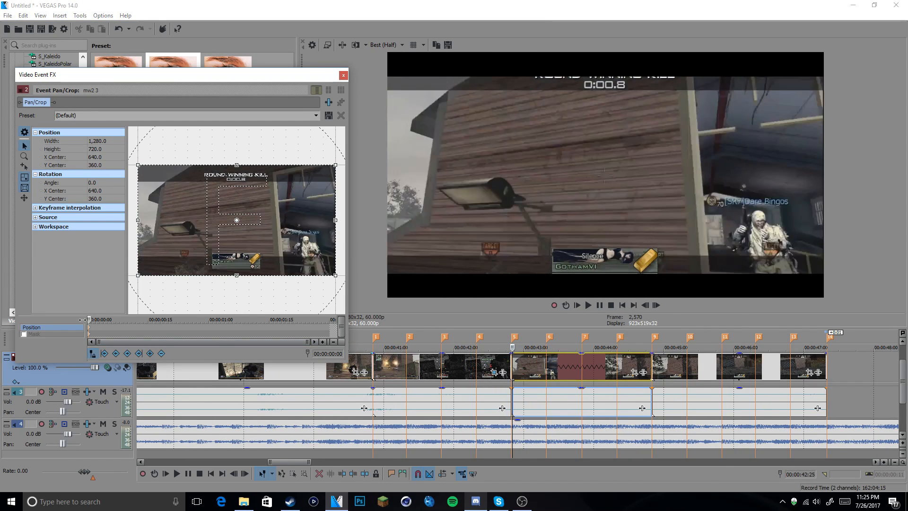
{"action": "key", "text": "Left"}
{"action": "scroll", "coordinate": [482, 386], "scroll_direction": "up", "scroll_amount": 3}
{"action": "key", "text": "Right"}
{"action": "key", "text": "Left"}
{"action": "scroll", "coordinate": [519, 397], "scroll_direction": "down", "scroll_amount": 1}
{"action": "scroll", "coordinate": [521, 396], "scroll_direction": "up", "scroll_amount": 3}
{"action": "left_click", "coordinate": [492, 400]}
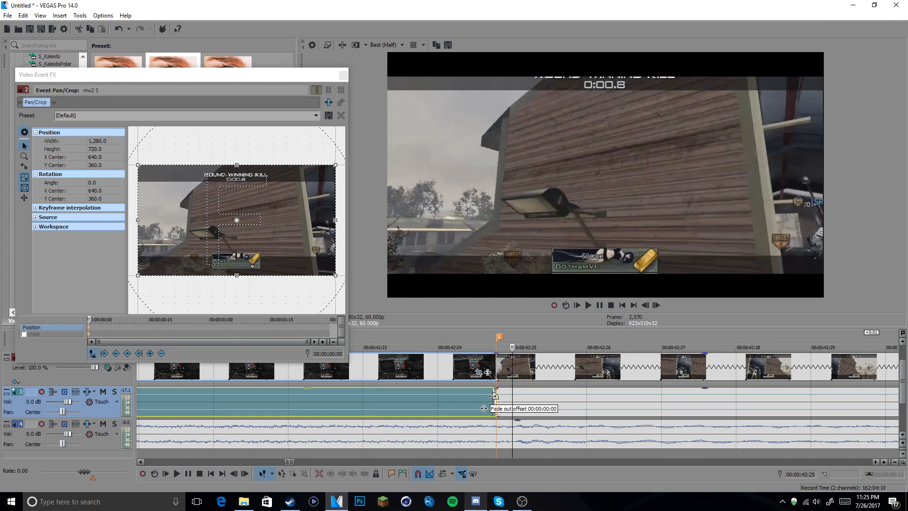
{"action": "left_click", "coordinate": [657, 305]}
{"action": "scroll", "coordinate": [511, 379], "scroll_direction": "down", "scroll_amount": 5}
{"action": "left_click_drag", "start_coordinate": [336, 275], "coordinate": [329, 272]}
Add pan/crop keyframes holding the tightened crop in the third clip at markers 6, 7, 8 and 9.
{"action": "left_click", "coordinate": [562, 370]}
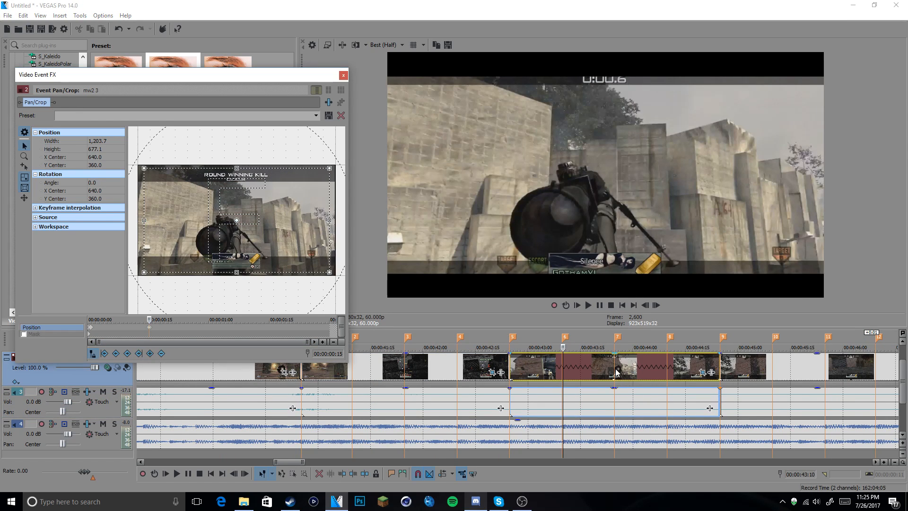
{"action": "left_click", "coordinate": [668, 371]}
{"action": "left_click", "coordinate": [150, 353]}
{"action": "left_click", "coordinate": [723, 367]}
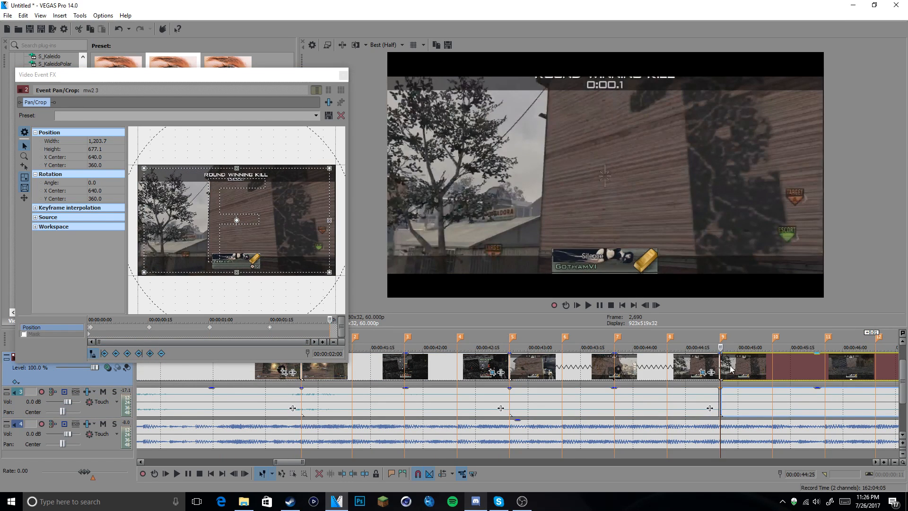
{"action": "left_click", "coordinate": [149, 354]}
Restore the third clip's crop to the full frame just before markers 9 and 8.
{"action": "key", "text": "Left"}
{"action": "right_click", "coordinate": [289, 218]}
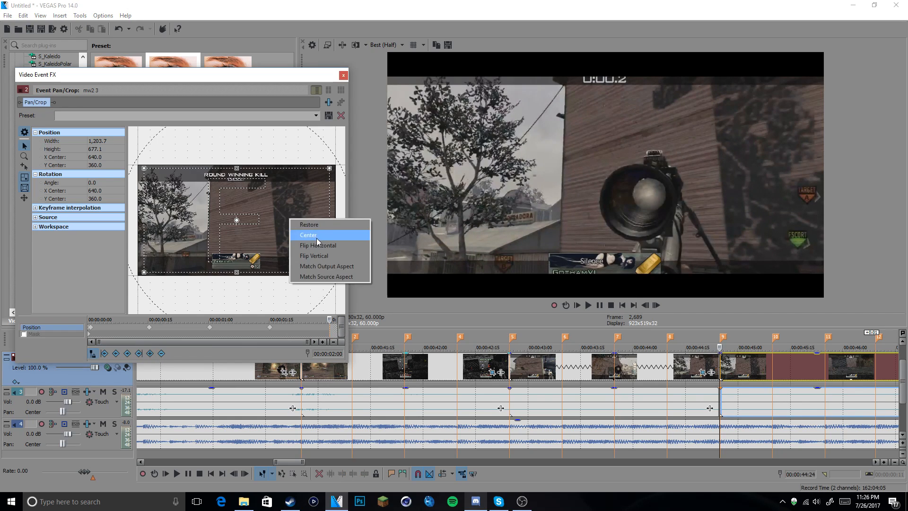
{"action": "left_click", "coordinate": [305, 224]}
{"action": "left_click", "coordinate": [667, 367]}
{"action": "key", "text": "Left"}
{"action": "key", "text": "Left"}
{"action": "right_click", "coordinate": [305, 268]}
{"action": "left_click", "coordinate": [324, 273]}
Restore the third clip's crop to the full frame just before markers 7 and 6.
{"action": "left_click", "coordinate": [209, 327]}
{"action": "left_click", "coordinate": [645, 305]}
{"action": "right_click", "coordinate": [294, 256]}
{"action": "left_click", "coordinate": [312, 261]}
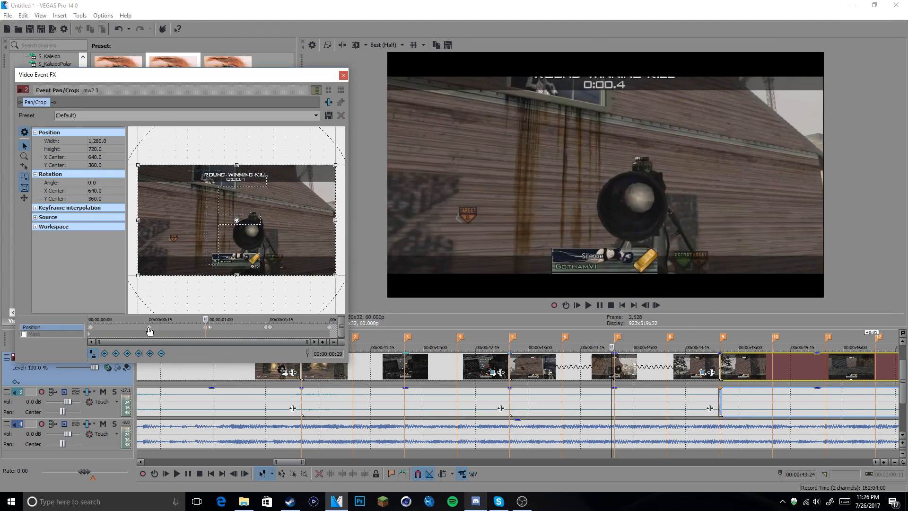
{"action": "left_click", "coordinate": [150, 327]}
{"action": "left_click", "coordinate": [645, 305]}
{"action": "left_click", "coordinate": [313, 261]}
Open the fourth clip's Pan/Crop and tighten the crop at its first frame to about 1,214.6 × 683.2.
{"action": "scroll", "coordinate": [723, 375], "scroll_direction": "down", "scroll_amount": 2}
{"action": "left_click", "coordinate": [723, 375]}
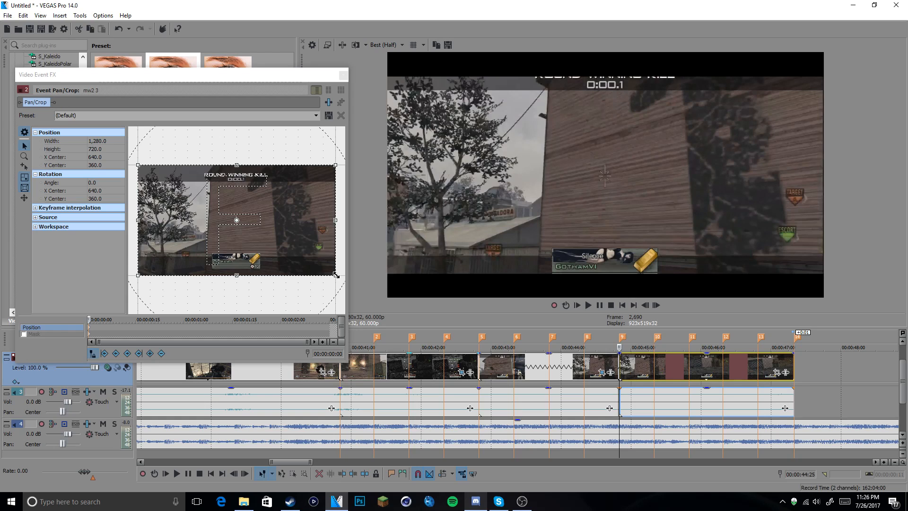
{"action": "left_click_drag", "start_coordinate": [336, 275], "coordinate": [330, 272]}
Add pan/crop keyframes holding the tightened crop in the fourth clip at markers 10 through 14.
{"action": "left_click", "coordinate": [654, 369]}
{"action": "left_click", "coordinate": [149, 354]}
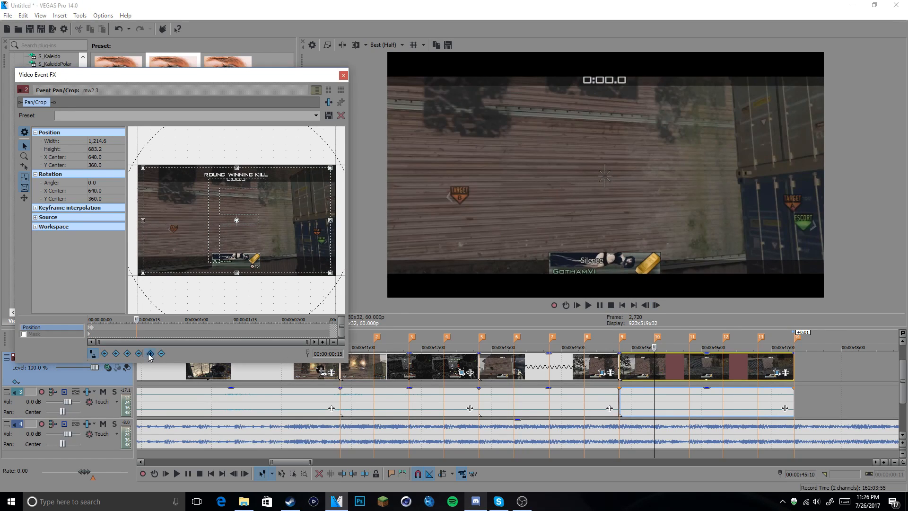
{"action": "left_click", "coordinate": [689, 369]}
{"action": "left_click", "coordinate": [150, 354]}
{"action": "left_click", "coordinate": [723, 369]}
{"action": "left_click", "coordinate": [150, 353]}
{"action": "left_click", "coordinate": [758, 369]}
{"action": "left_click", "coordinate": [150, 354]}
{"action": "left_click", "coordinate": [794, 369]}
{"action": "left_click", "coordinate": [150, 353]}
Restore the fourth clip's crop to the full frame just before markers 14 and 13.
{"action": "left_click_drag", "start_coordinate": [331, 272], "coordinate": [315, 265]}
{"action": "left_click_drag", "start_coordinate": [294, 282], "coordinate": [309, 252]}
{"action": "left_click", "coordinate": [645, 305]}
{"action": "right_click", "coordinate": [280, 245]}
{"action": "left_click", "coordinate": [300, 251]}
{"action": "left_click", "coordinate": [280, 327]}
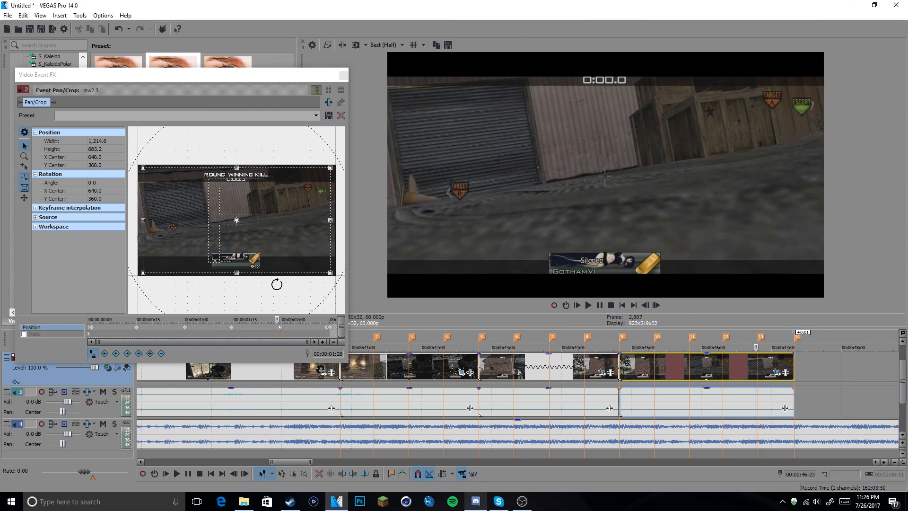
{"action": "right_click", "coordinate": [280, 258]}
{"action": "left_click", "coordinate": [299, 264]}
Restore the fourth clip's crop to the full frame just before markers 12 and 11.
{"action": "left_click", "coordinate": [232, 327]}
{"action": "left_click", "coordinate": [645, 305]}
{"action": "right_click", "coordinate": [298, 256]}
{"action": "left_click", "coordinate": [317, 263]}
{"action": "left_click", "coordinate": [184, 327]}
{"action": "key", "text": "Right"}
{"action": "key", "text": "Left"}
{"action": "key", "text": "Left"}
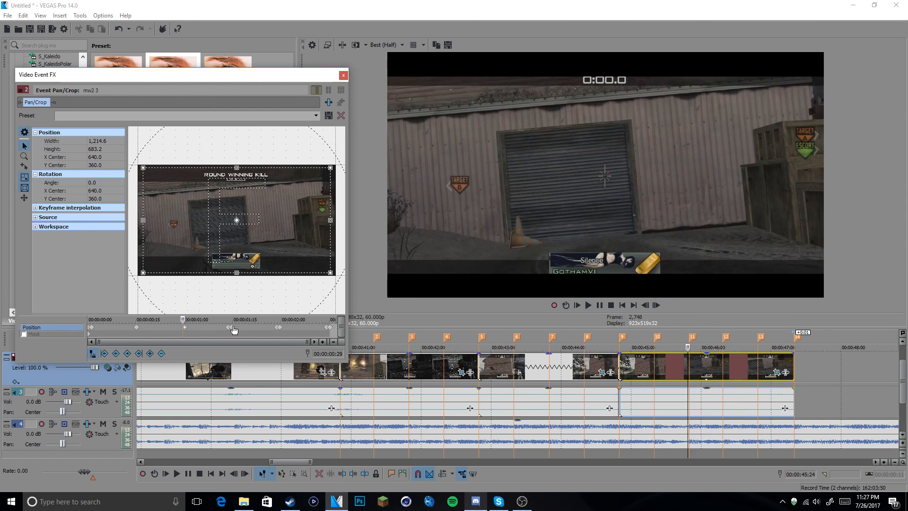
{"action": "right_click", "coordinate": [270, 265]}
{"action": "left_click", "coordinate": [285, 272]}
Restore the fourth clip's crop to the full frame just before marker 10.
{"action": "left_click", "coordinate": [137, 327]}
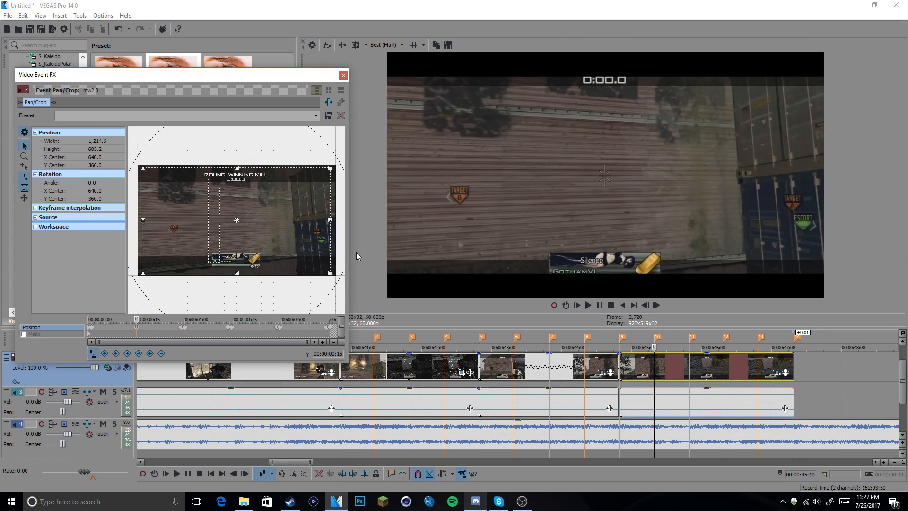
{"action": "key", "text": "Left"}
{"action": "key", "text": "Left"}
{"action": "right_click", "coordinate": [300, 250]}
{"action": "left_click", "coordinate": [318, 258]}
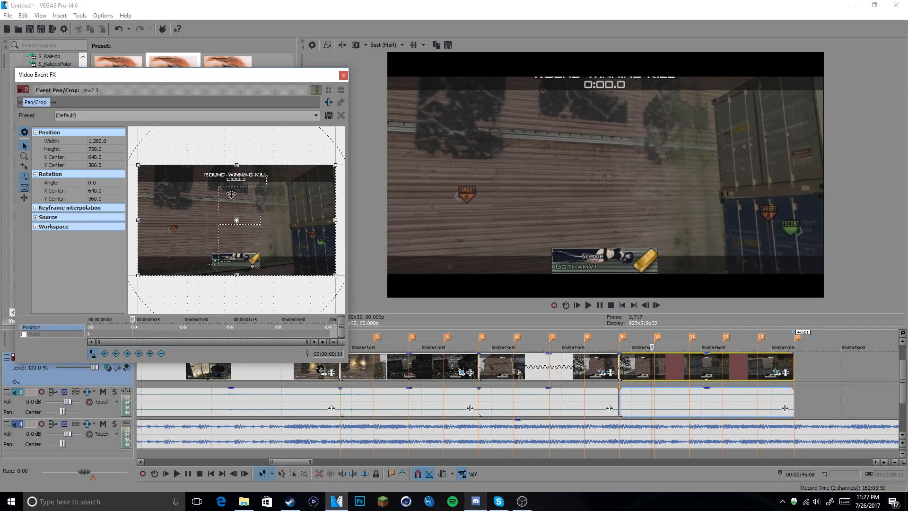
Check how the frames line up with markers 8, 7 and 6 along the third clip.
{"action": "left_click", "coordinate": [344, 74]}
{"action": "scroll", "coordinate": [335, 408], "scroll_direction": "down", "scroll_amount": 3}
{"action": "scroll", "coordinate": [364, 400], "scroll_direction": "up", "scroll_amount": 2}
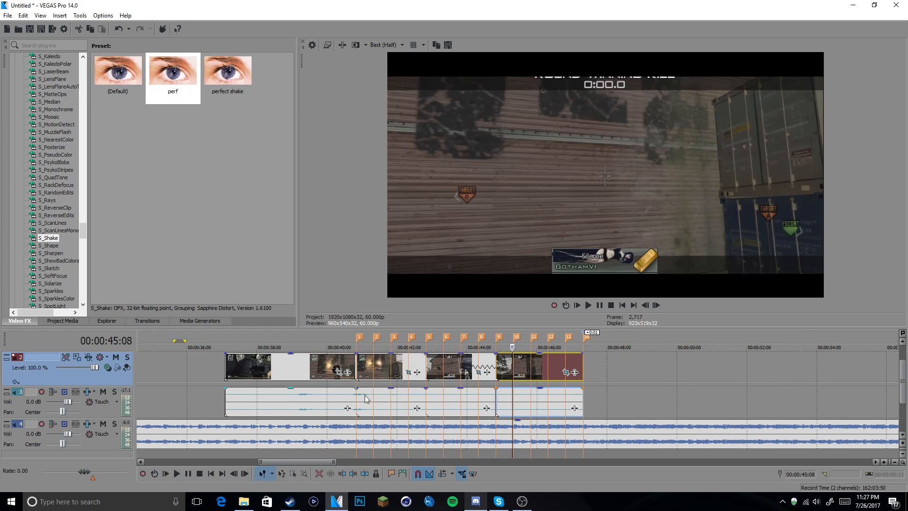
{"action": "scroll", "coordinate": [367, 394], "scroll_direction": "up", "scroll_amount": 4}
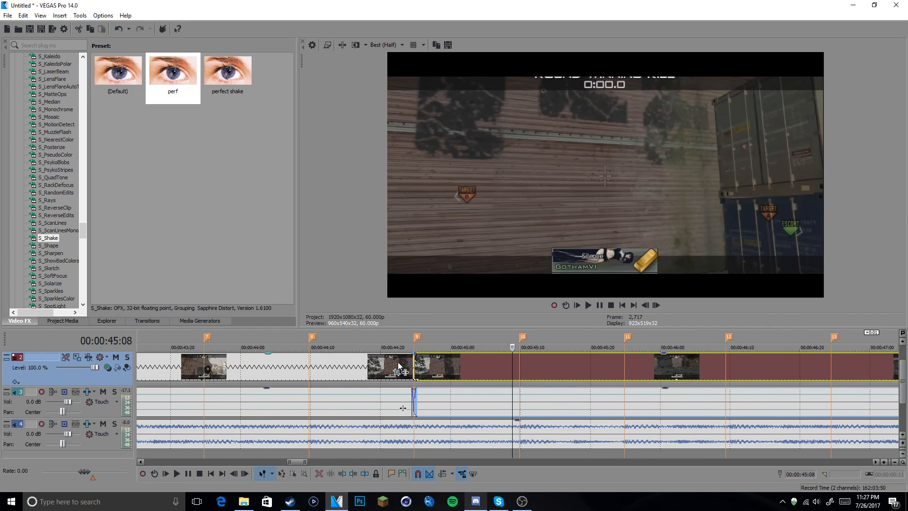
{"action": "left_click", "coordinate": [312, 375]}
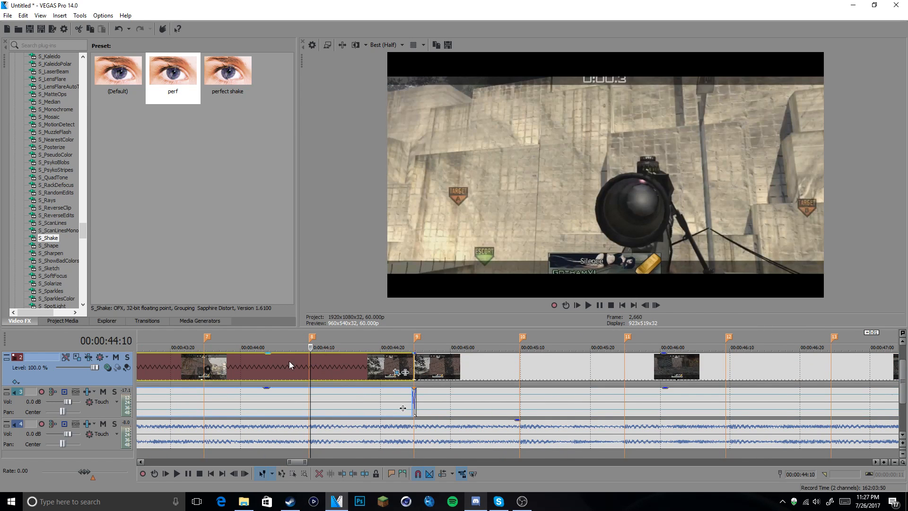
{"action": "left_click", "coordinate": [201, 371]}
{"action": "scroll", "coordinate": [201, 370], "scroll_direction": "up", "scroll_amount": 4}
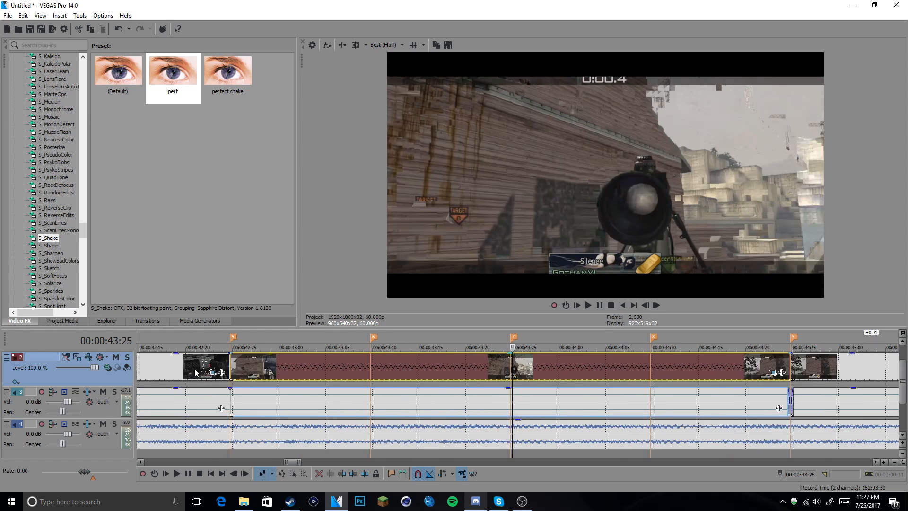
{"action": "left_click", "coordinate": [232, 361]}
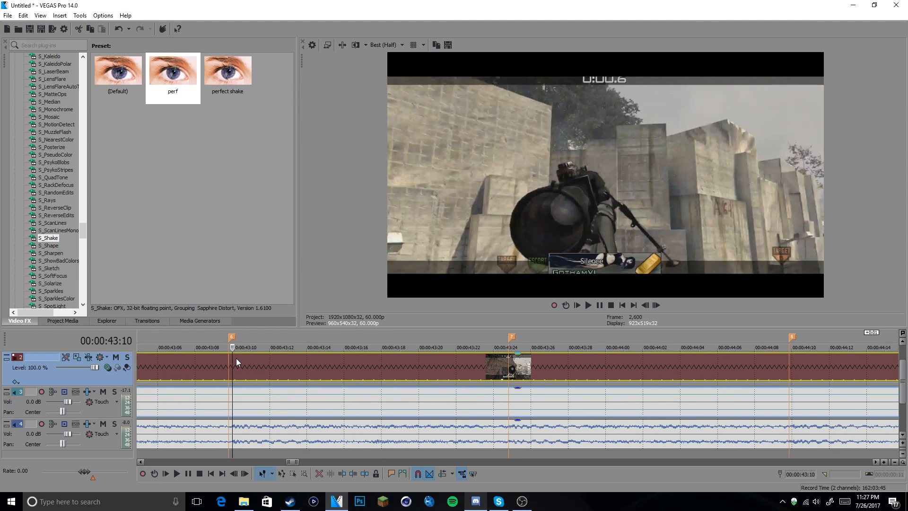
Set the project frame rate to 59.940 (Double NTSC) and return the playhead to marker 6.
{"action": "left_click", "coordinate": [316, 45]}
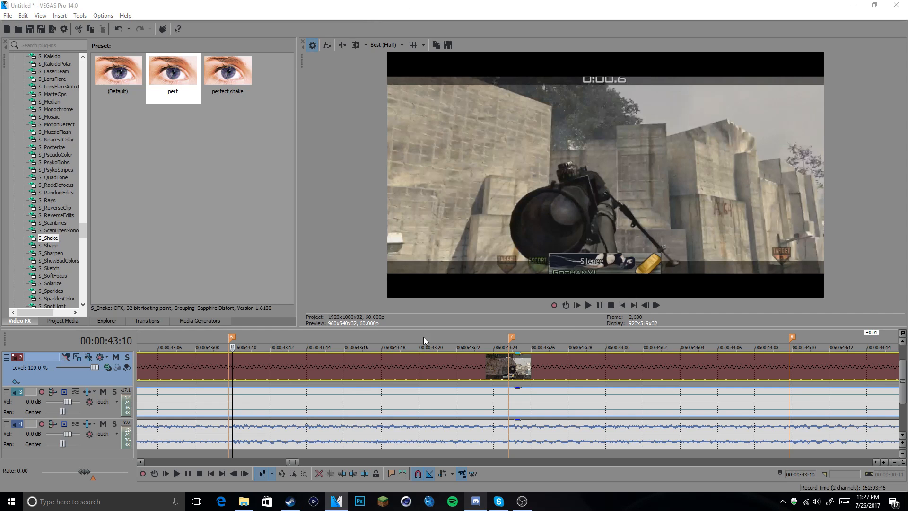
{"action": "left_click", "coordinate": [449, 150]}
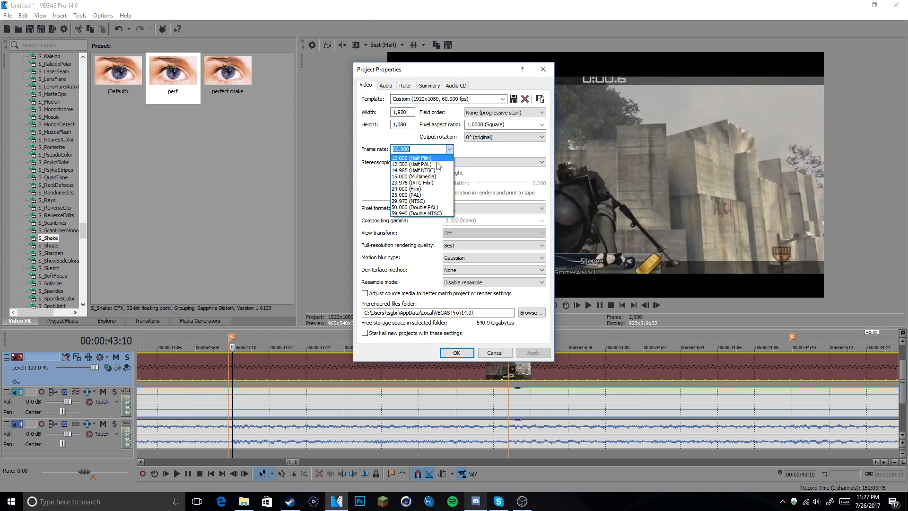
{"action": "left_click", "coordinate": [422, 218]}
{"action": "left_click", "coordinate": [533, 353]}
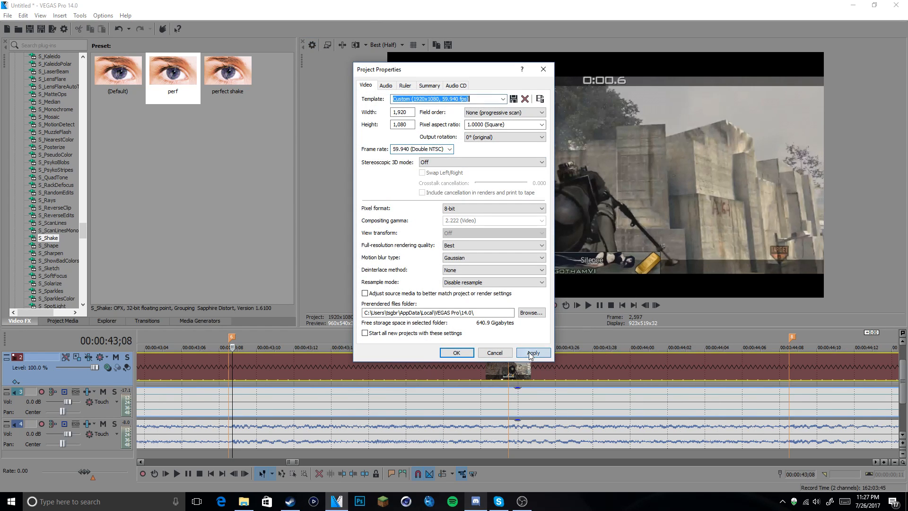
{"action": "left_click", "coordinate": [442, 355]}
{"action": "left_click", "coordinate": [228, 365]}
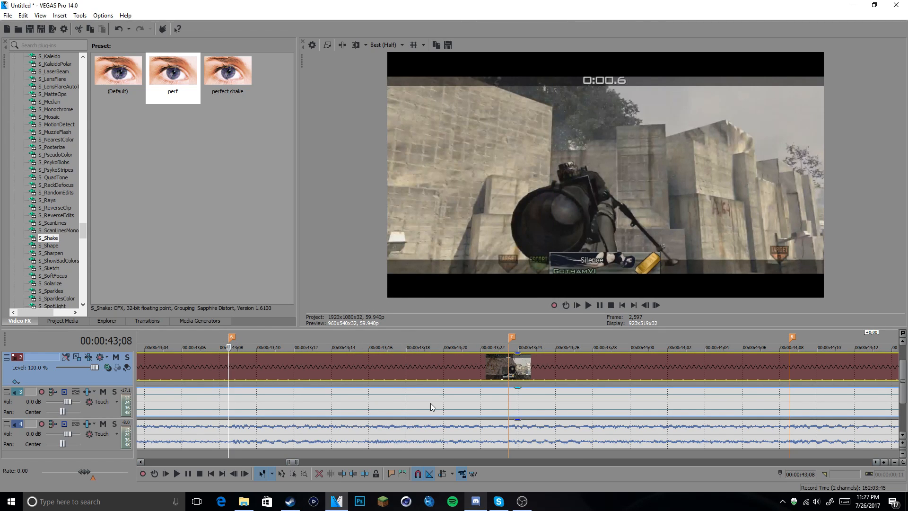
Review the project's video properties with the playhead at the start of the first clip.
{"action": "scroll", "coordinate": [431, 406], "scroll_direction": "down", "scroll_amount": 4}
{"action": "scroll", "coordinate": [432, 405], "scroll_direction": "down", "scroll_amount": 4}
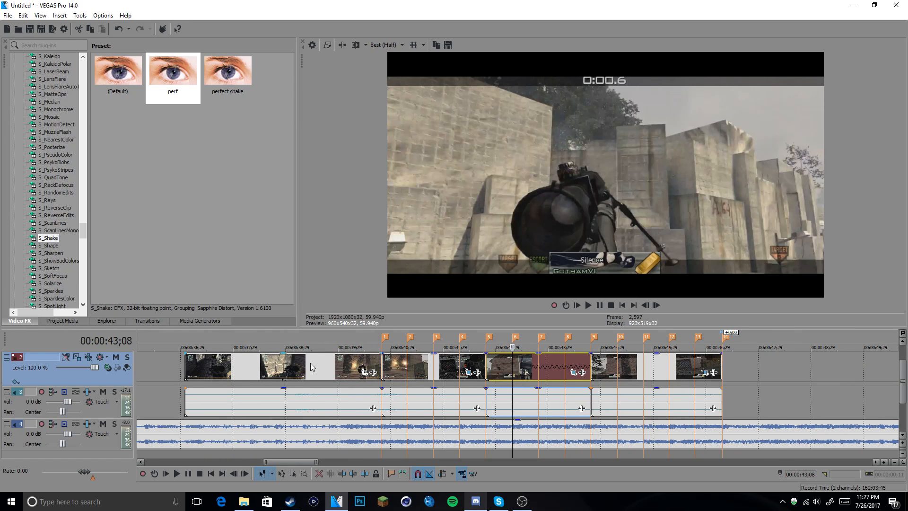
{"action": "left_click", "coordinate": [187, 371]}
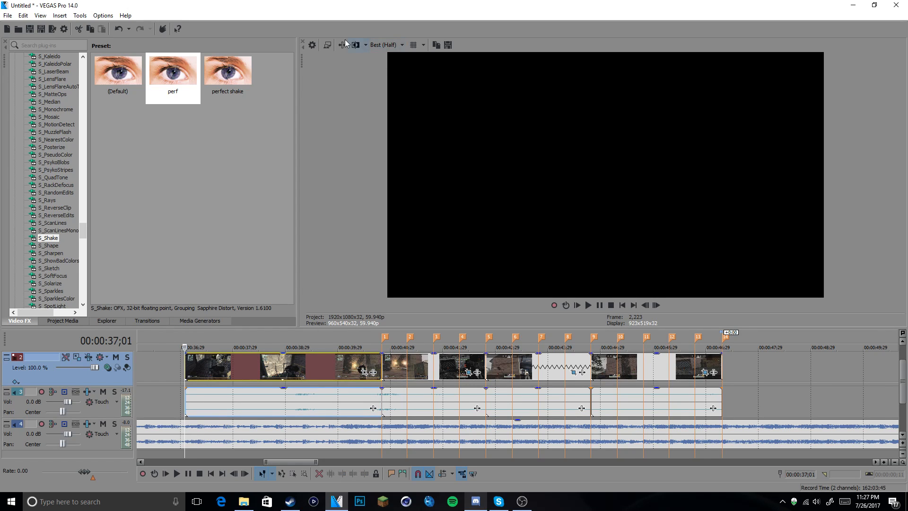
{"action": "left_click", "coordinate": [313, 44]}
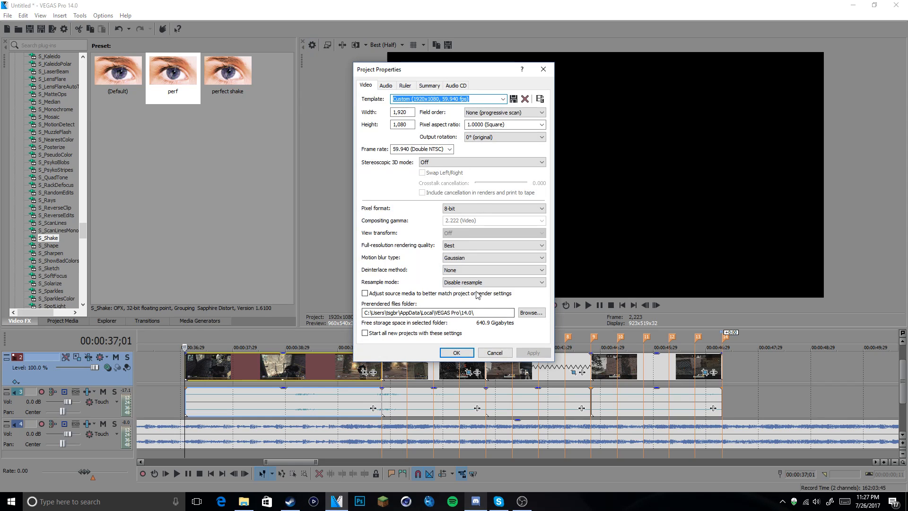
{"action": "left_click", "coordinate": [494, 354]}
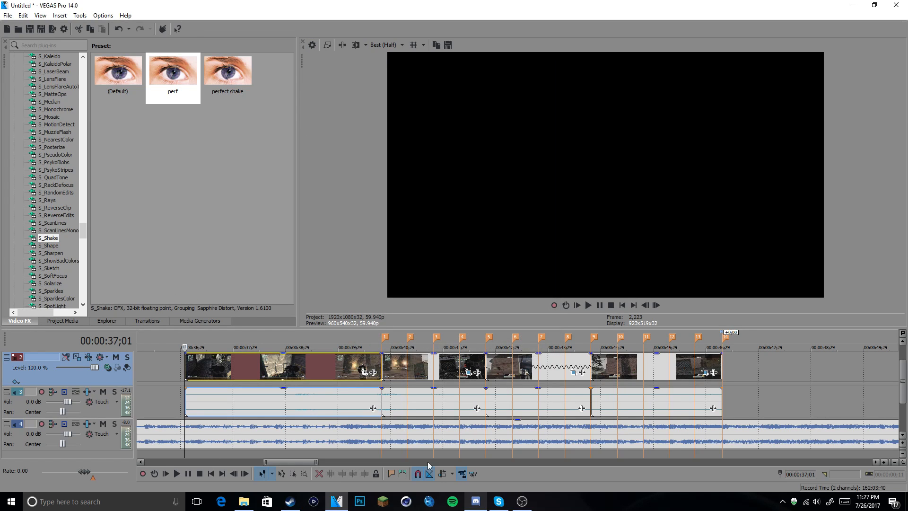
Inspect the pan/crop keyframes of the third clip.
{"action": "scroll", "coordinate": [294, 410], "scroll_direction": "down", "scroll_amount": 1}
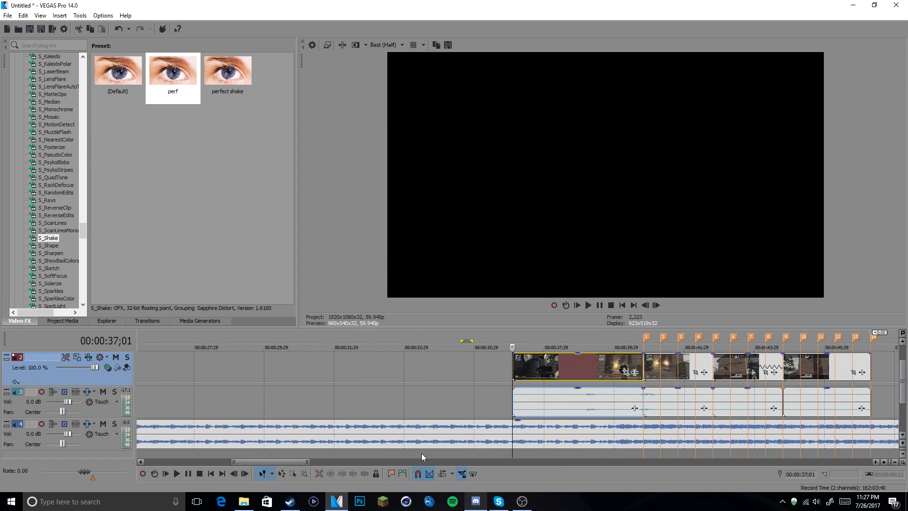
{"action": "scroll", "coordinate": [421, 452], "scroll_direction": "up", "scroll_amount": 2}
{"action": "left_click_drag", "start_coordinate": [276, 463], "coordinate": [296, 463]}
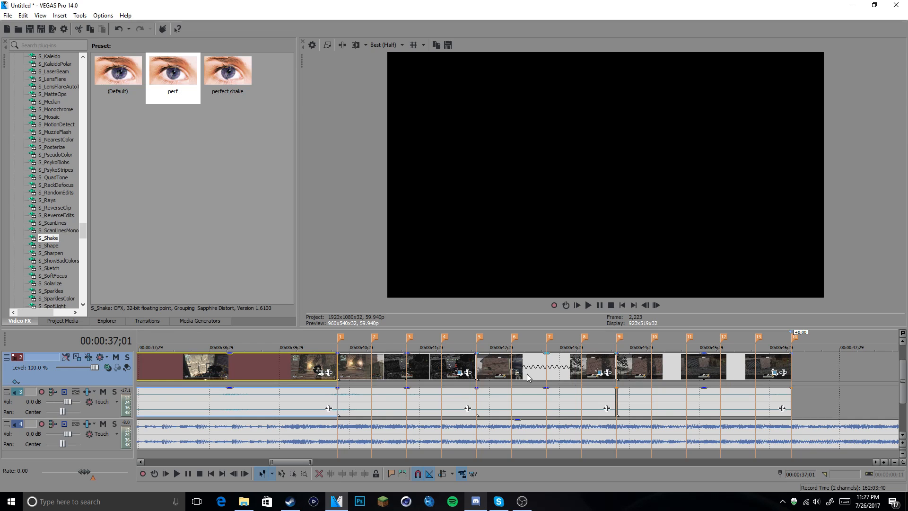
{"action": "left_click", "coordinate": [599, 372]}
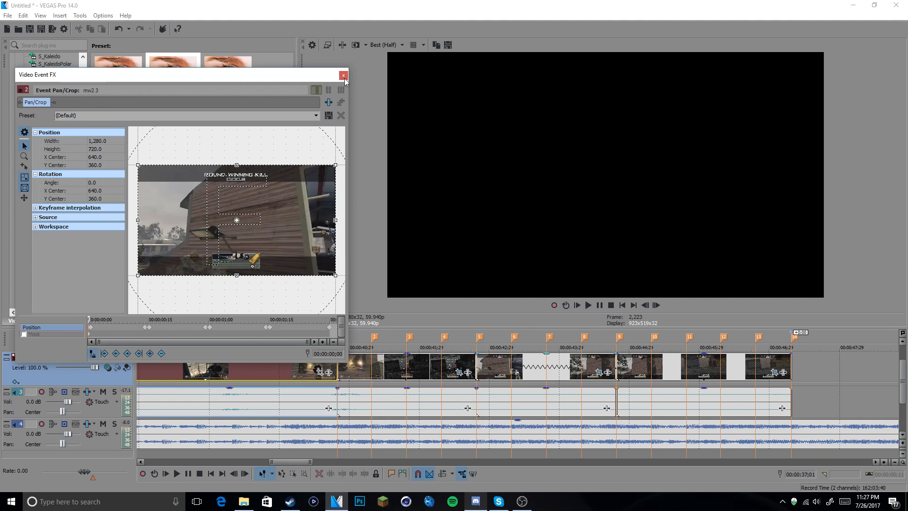
{"action": "left_click", "coordinate": [344, 75]}
{"action": "scroll", "coordinate": [392, 381], "scroll_direction": "up", "scroll_amount": 3}
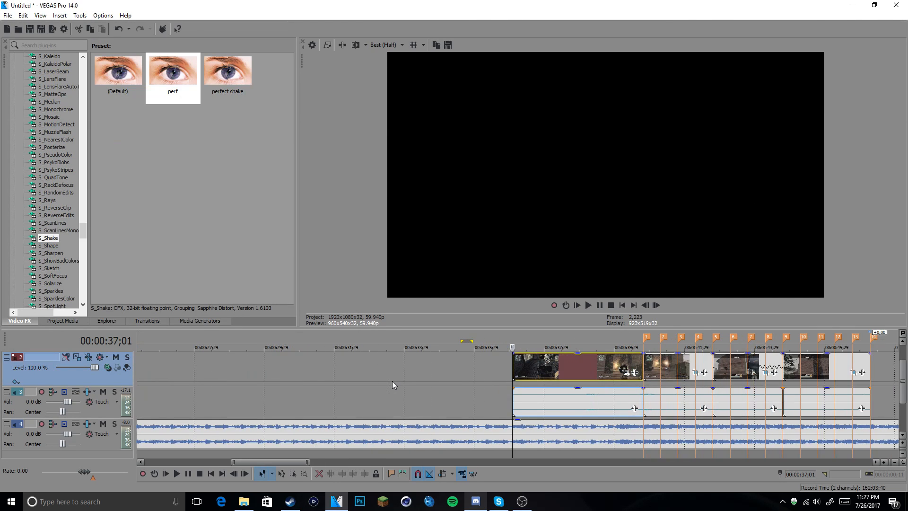
Play the montage from the first clip to preview the zooms against the music.
{"action": "scroll", "coordinate": [431, 378], "scroll_direction": "down", "scroll_amount": 2}
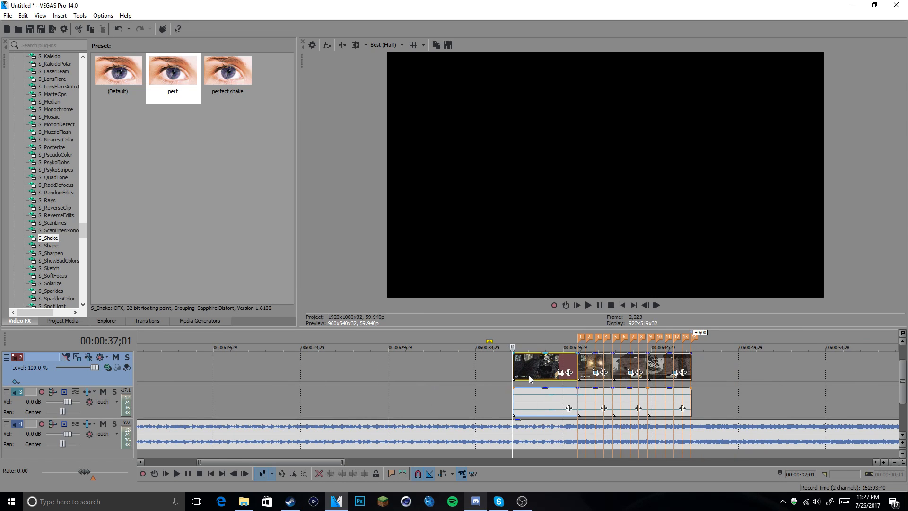
{"action": "scroll", "coordinate": [528, 375], "scroll_direction": "up", "scroll_amount": 2}
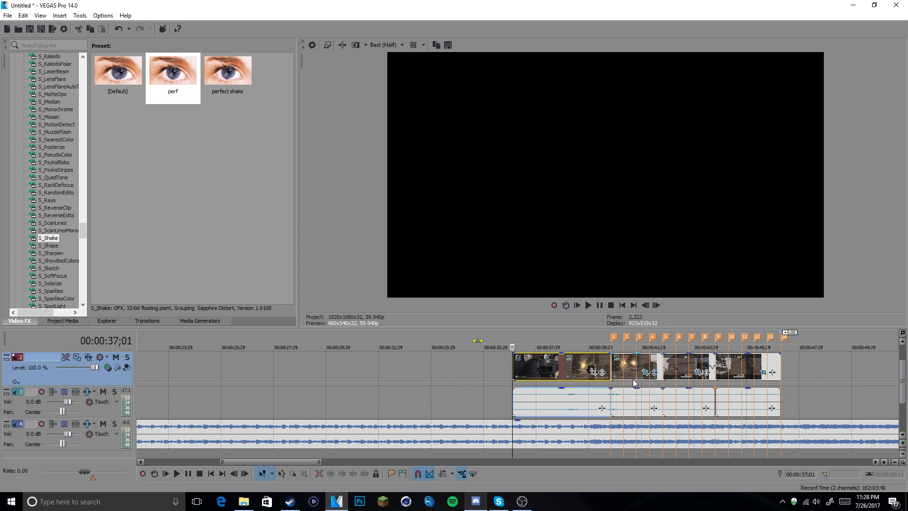
{"action": "scroll", "coordinate": [412, 363], "scroll_direction": "down", "scroll_amount": 2}
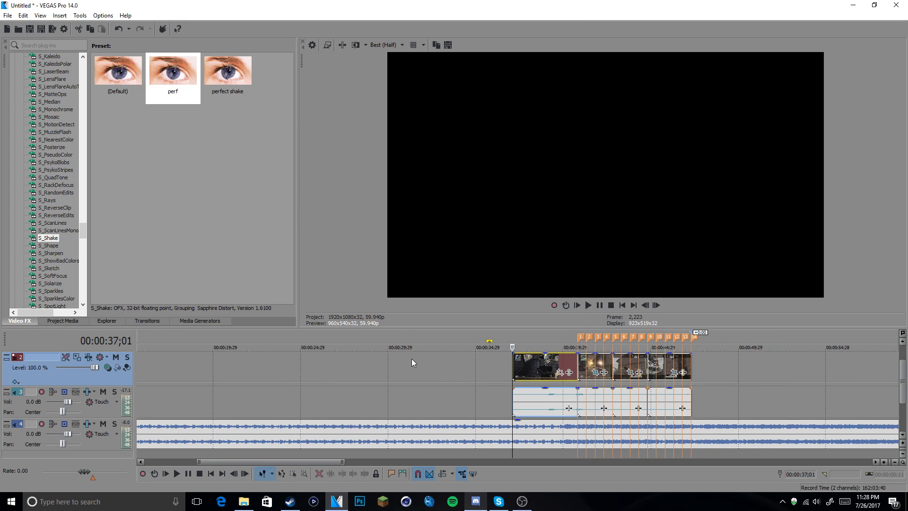
{"action": "left_click", "coordinate": [587, 306]}
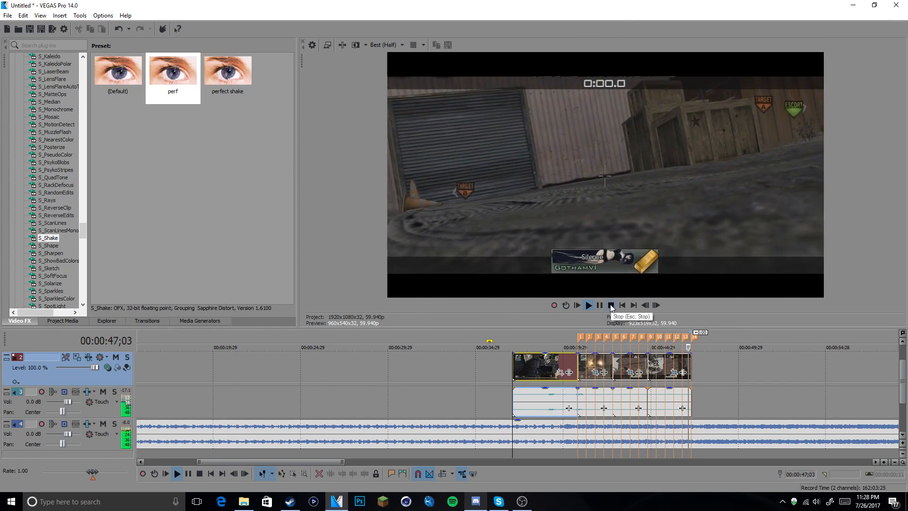
{"action": "left_click", "coordinate": [611, 305]}
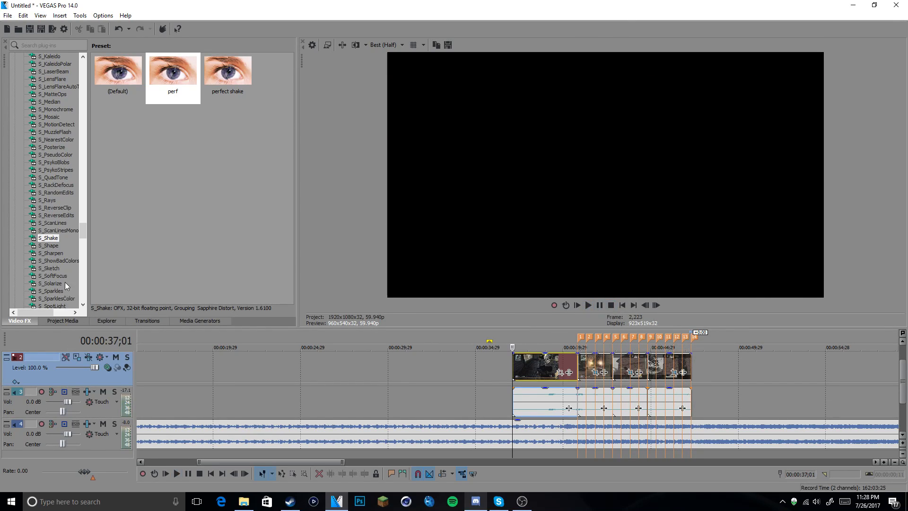
Tighten the fourth clip's final pan/crop keyframe to 336.4 x 189.2 and set its rotation to 7.1.
{"action": "left_click", "coordinate": [675, 373]}
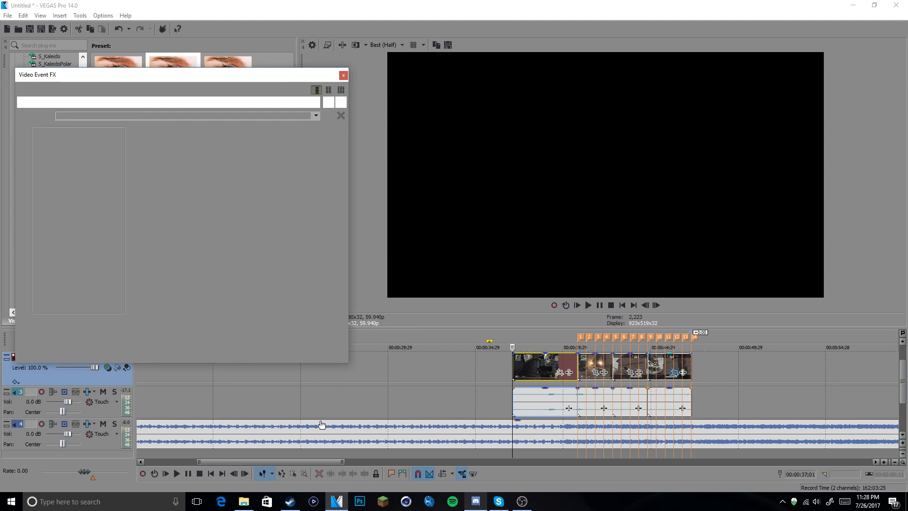
{"action": "left_click", "coordinate": [331, 330]}
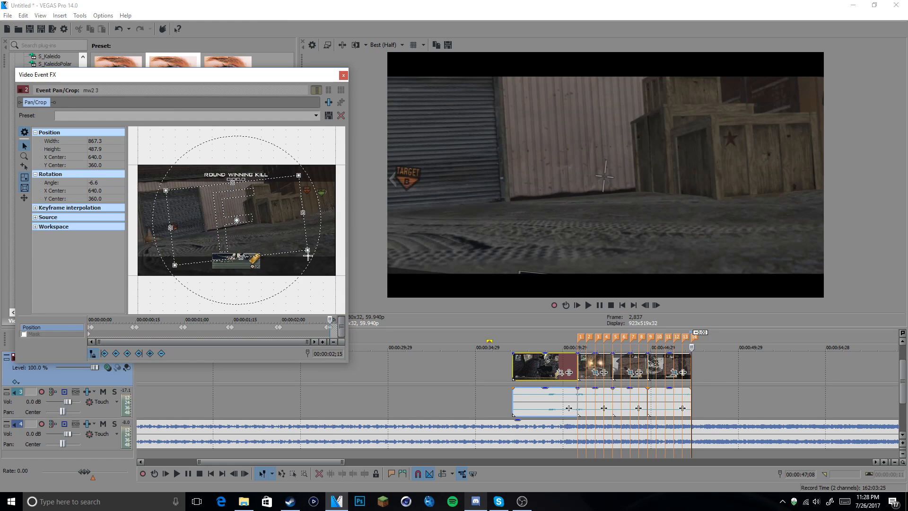
{"action": "left_click_drag", "start_coordinate": [305, 256], "coordinate": [277, 240]}
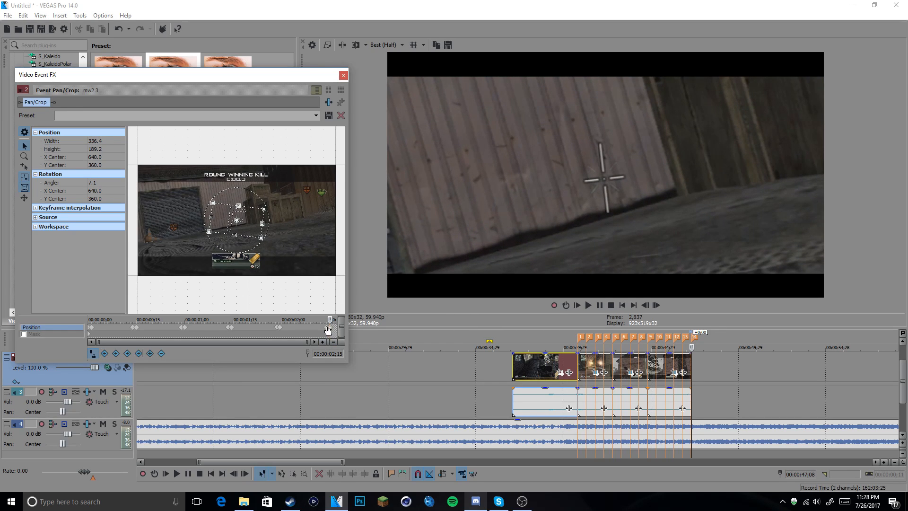
{"action": "left_click", "coordinate": [344, 75]}
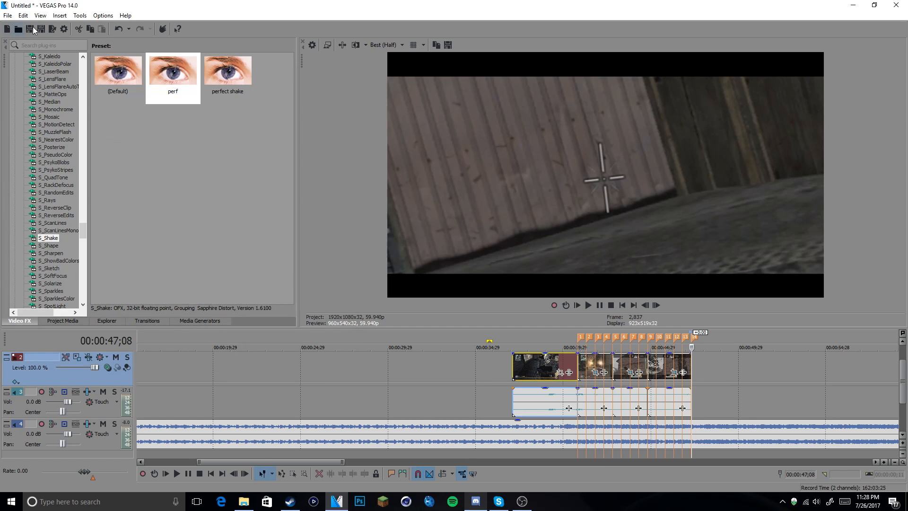
Apply the S_Shake effect with the perf preset to video track 2.
{"action": "left_click_drag", "start_coordinate": [173, 76], "coordinate": [185, 85]}
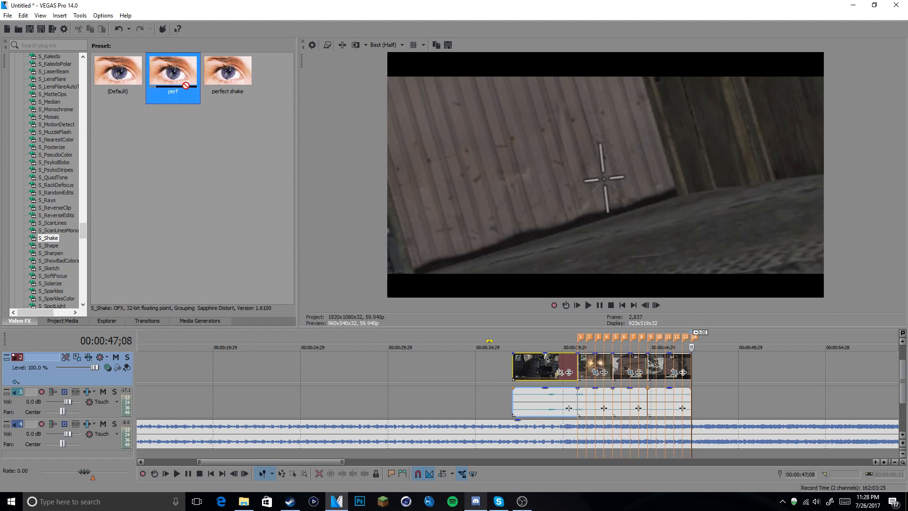
{"action": "left_click_drag", "start_coordinate": [118, 371], "coordinate": [120, 371]}
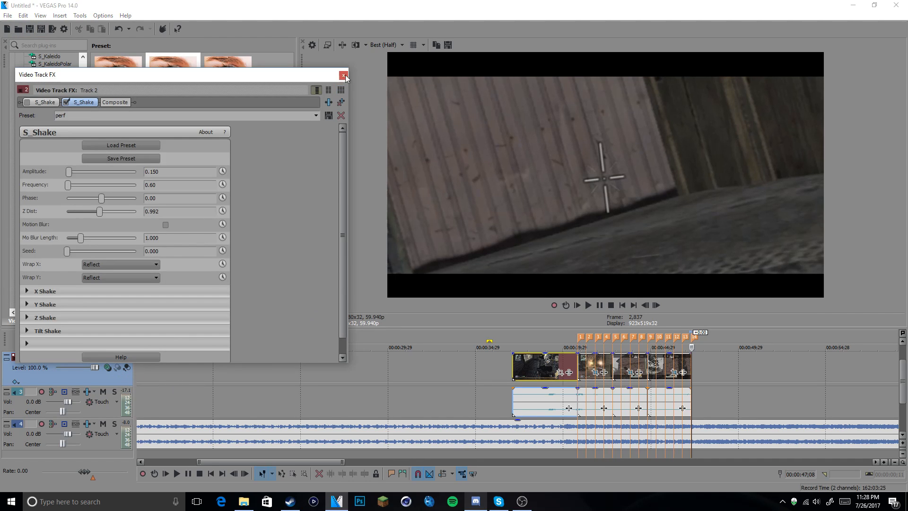
{"action": "left_click", "coordinate": [344, 75]}
Trim the Bars event to end with the last clip at marker 14 and tighten its crop to 1,192.7 x 670.9.
{"action": "left_click", "coordinate": [513, 376]}
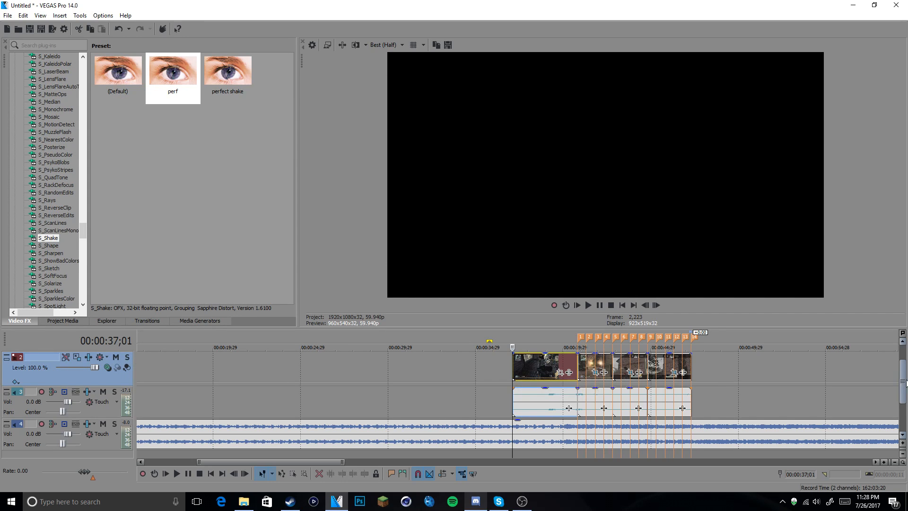
{"action": "scroll", "coordinate": [833, 377], "scroll_direction": "up", "scroll_amount": 1}
{"action": "left_click_drag", "start_coordinate": [801, 363], "coordinate": [685, 371]}
{"action": "left_click", "coordinate": [676, 372]}
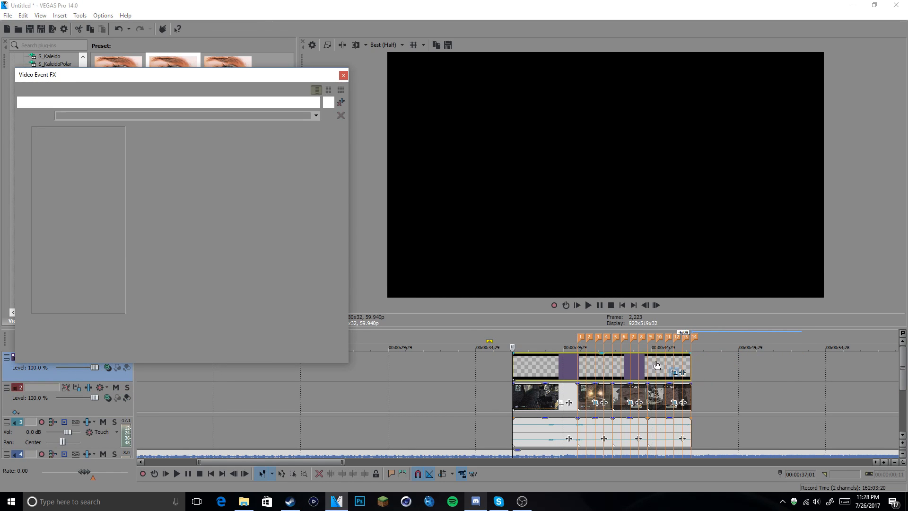
{"action": "left_click_drag", "start_coordinate": [336, 275], "coordinate": [330, 272]}
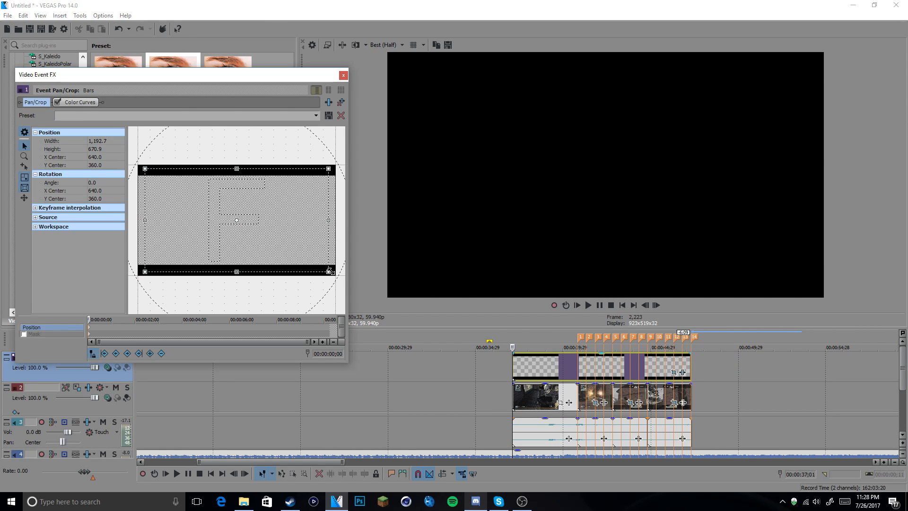
{"action": "left_click", "coordinate": [344, 75]}
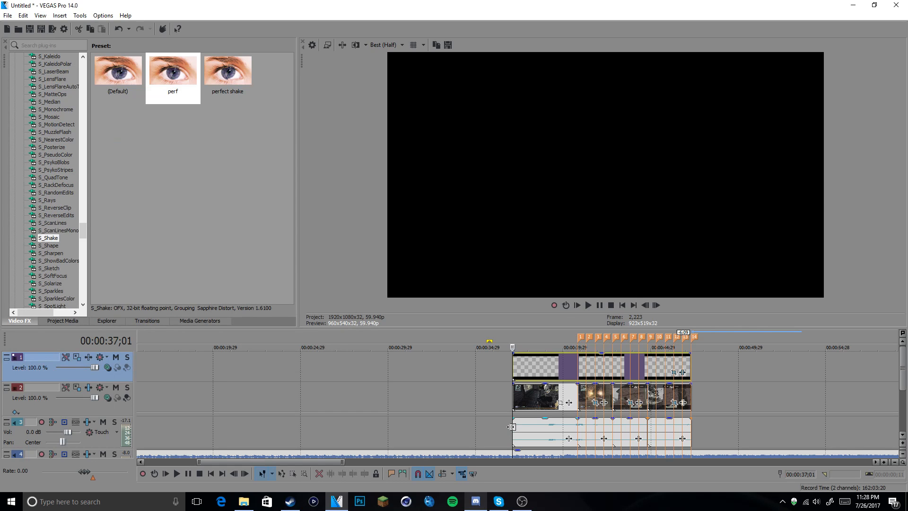
Play back the edited montage from its start with the track shake and black bars.
{"action": "left_click", "coordinate": [512, 426]}
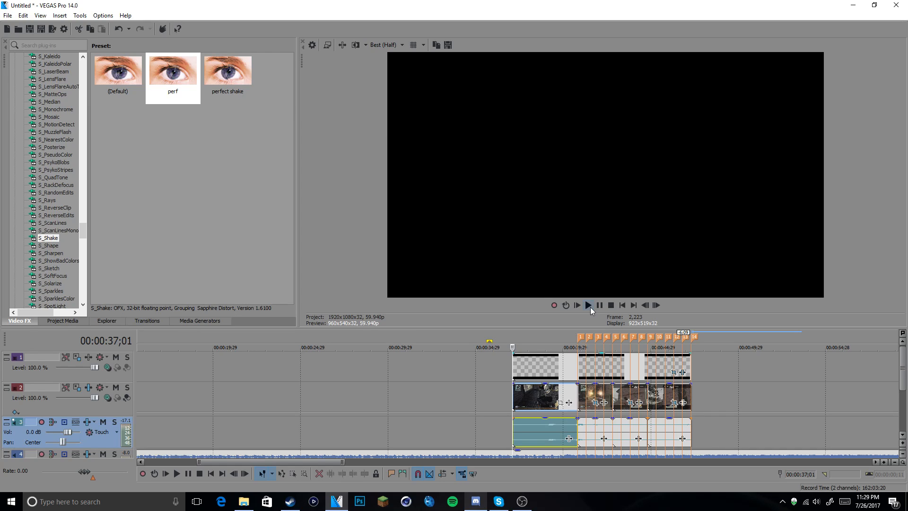
{"action": "key", "text": "space"}
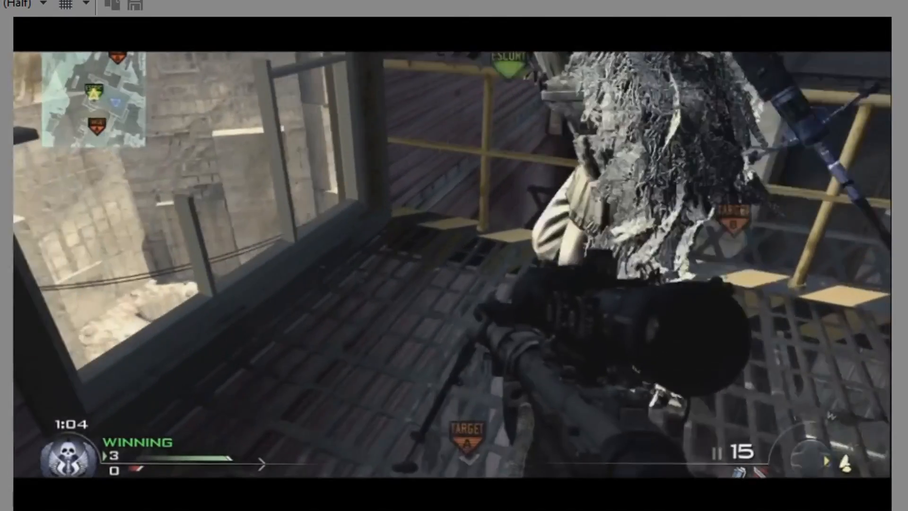